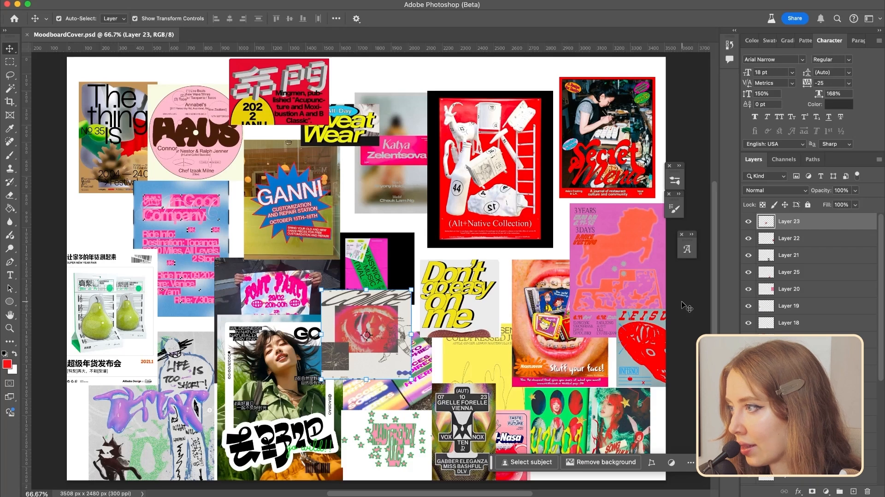
- Reposition the Nickelodeon mouth poster, move the Sweat Wear image beside the GANNI poster, and shift the Kool-Nasa poster to reveal it
left_click_drag(554, 374, 524, 368)
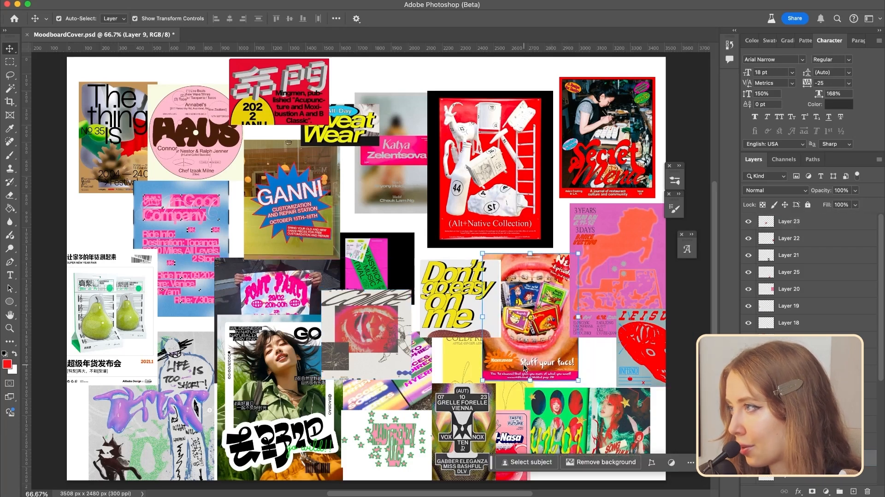
left_click_drag(565, 357, 583, 377)
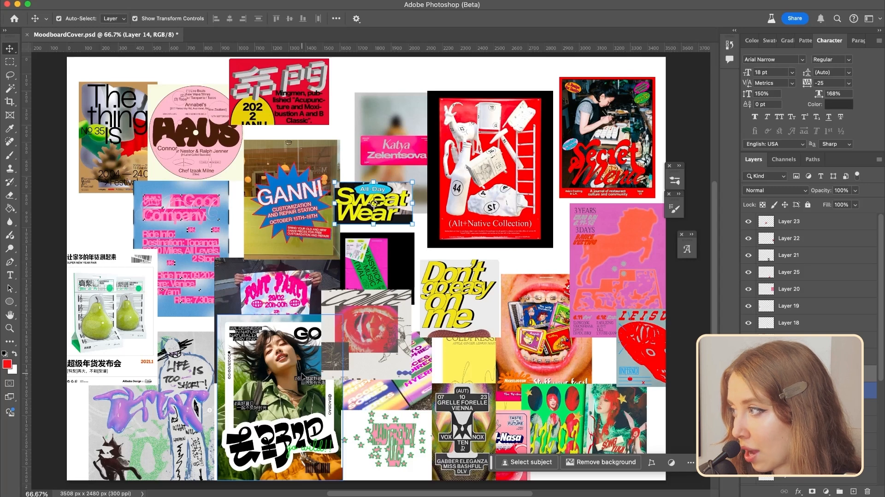
left_click_drag(509, 425, 544, 427)
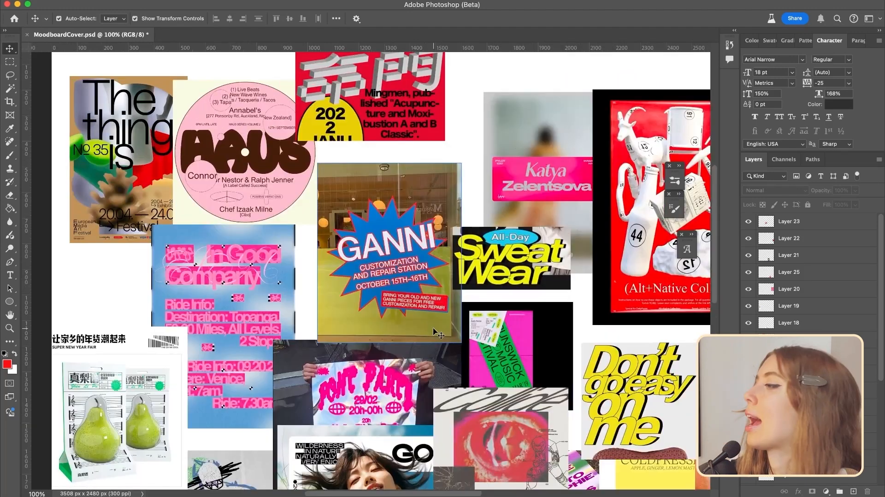
- Examine the moodboard's upper posters, from GANNI and Sweat Wear to Alt+Native Collection, and the overall composition around Don't go easy on me
scroll(435, 332, "up", 1)
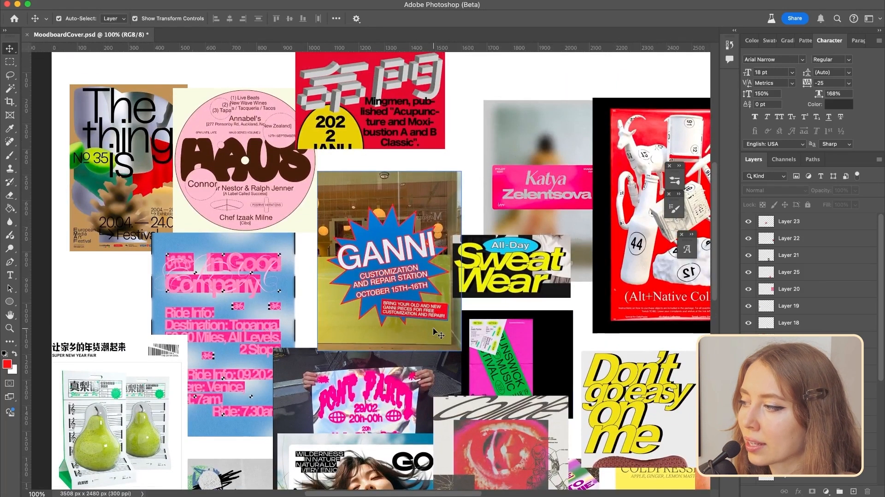
scroll(436, 332, "right", 3)
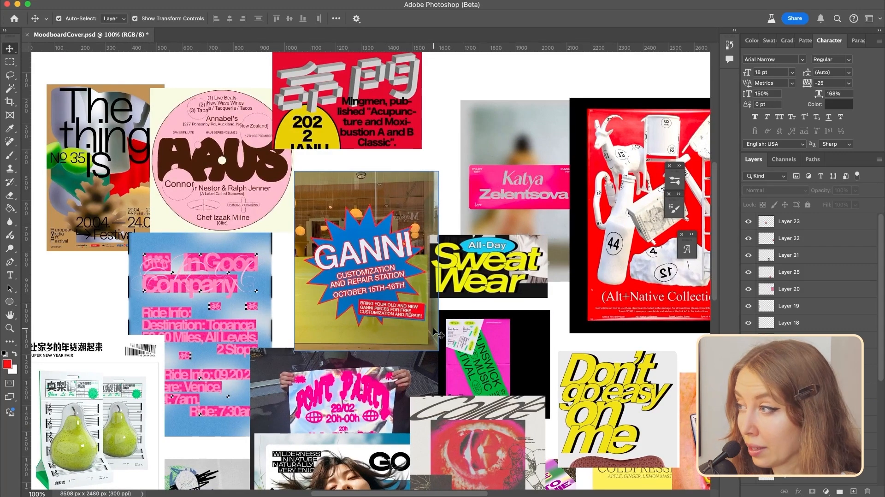
scroll(433, 331, "right", 4)
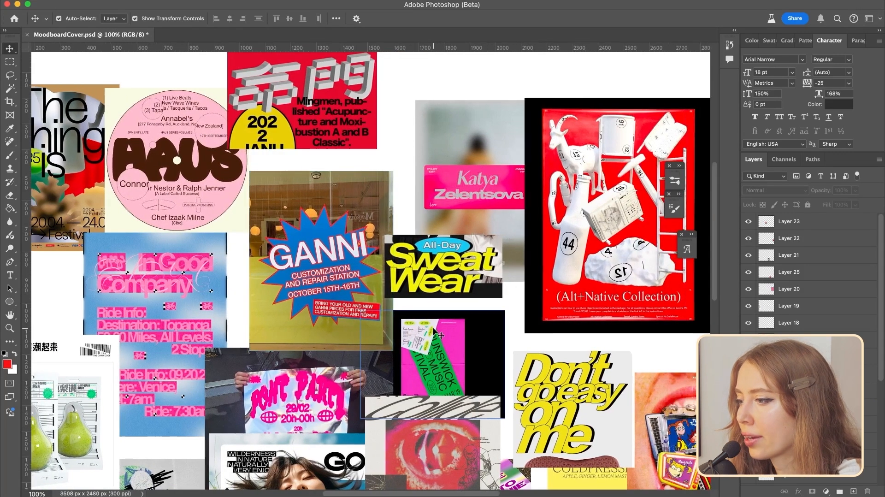
key("super+minus")
scroll(433, 330, "down", 4)
scroll(433, 331, "right", 4)
left_click(441, 335)
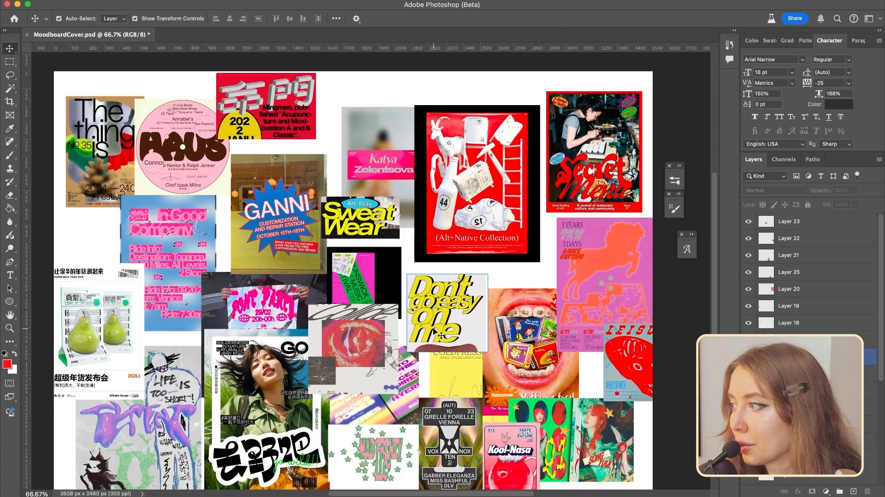
left_click(472, 258)
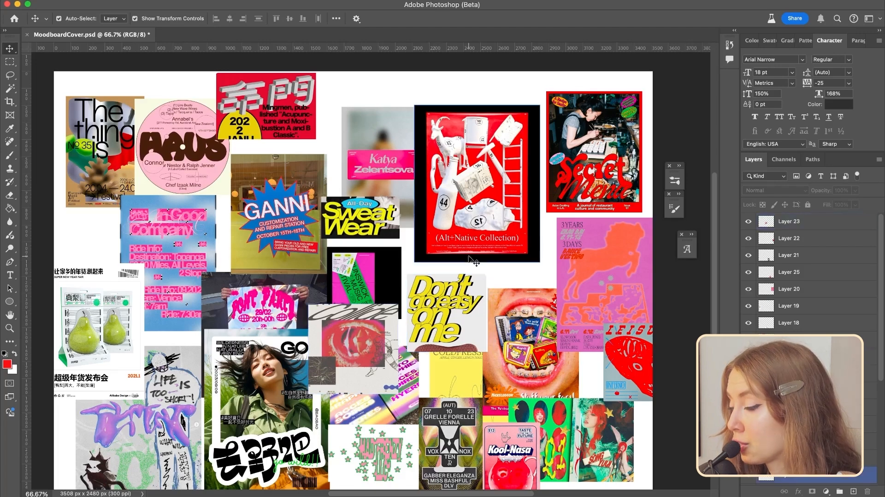
scroll(302, 238, "left", 3)
scroll(302, 238, "up", 2)
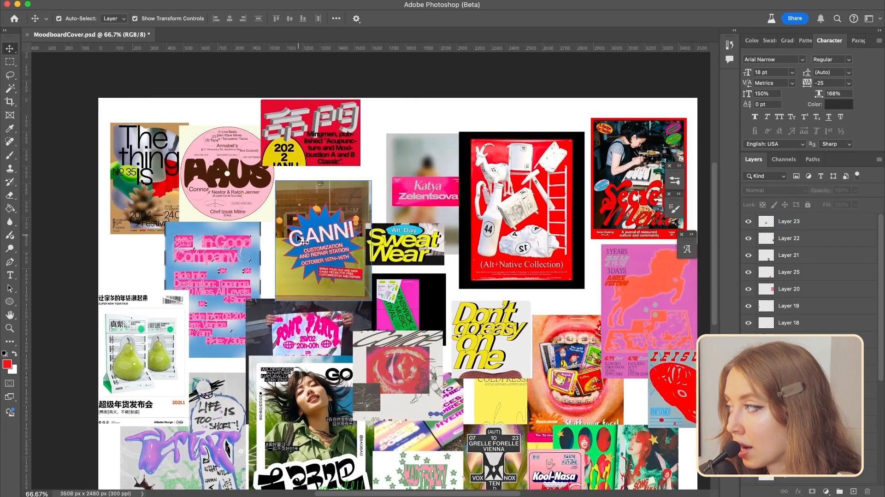
- Examine the lettering up close on the In Good Company, Secret Menu, Grelle Forelle and Kool-Nasa posters
scroll(182, 295, "up", 5)
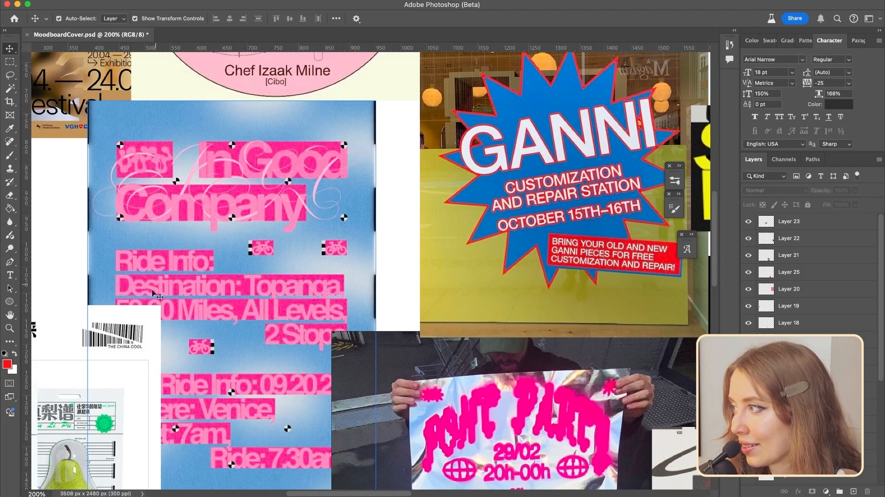
key("super+minus")
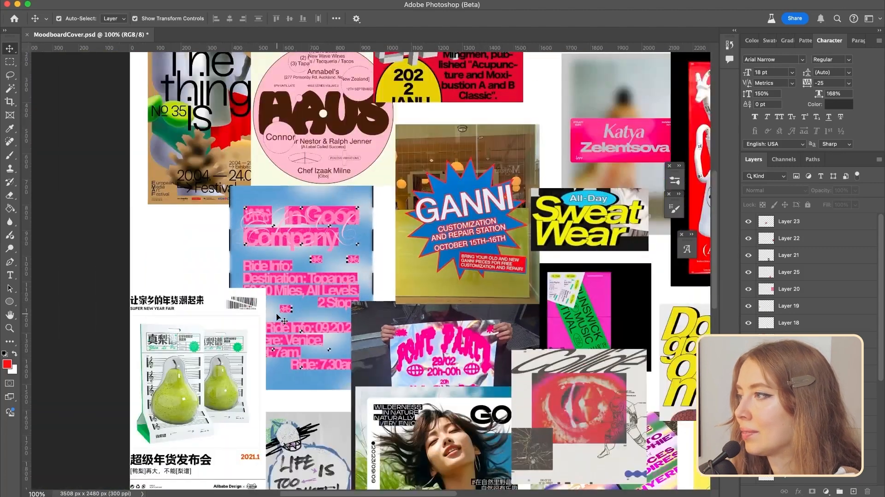
scroll(460, 324, "right", 8)
scroll(460, 328, "up", 3)
scroll(460, 328, "right", 2)
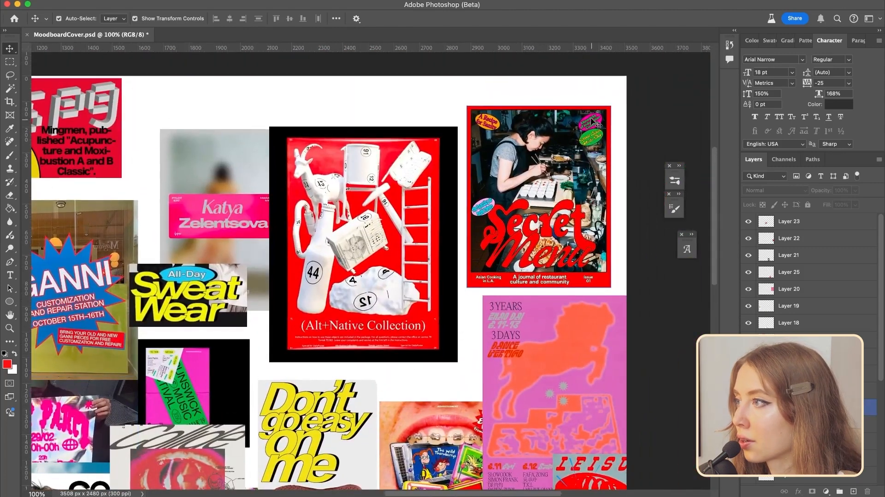
key("super+plus")
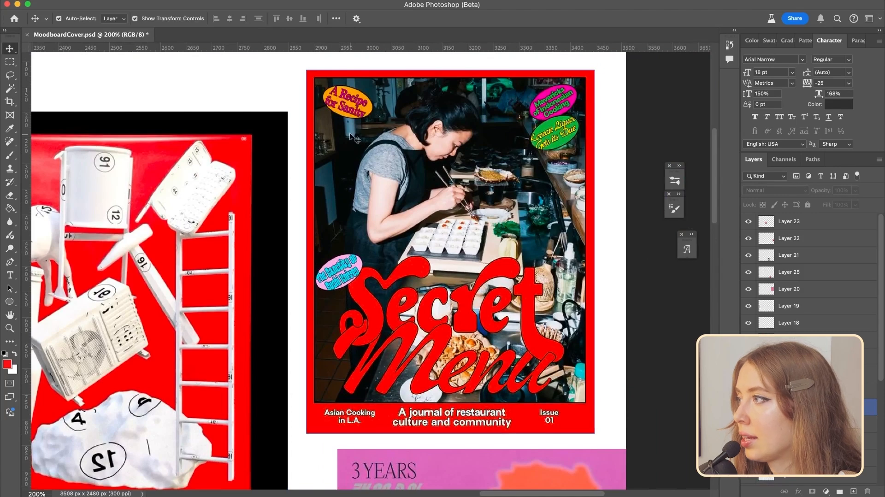
scroll(350, 275, "down", 2)
scroll(350, 276, "left", 2)
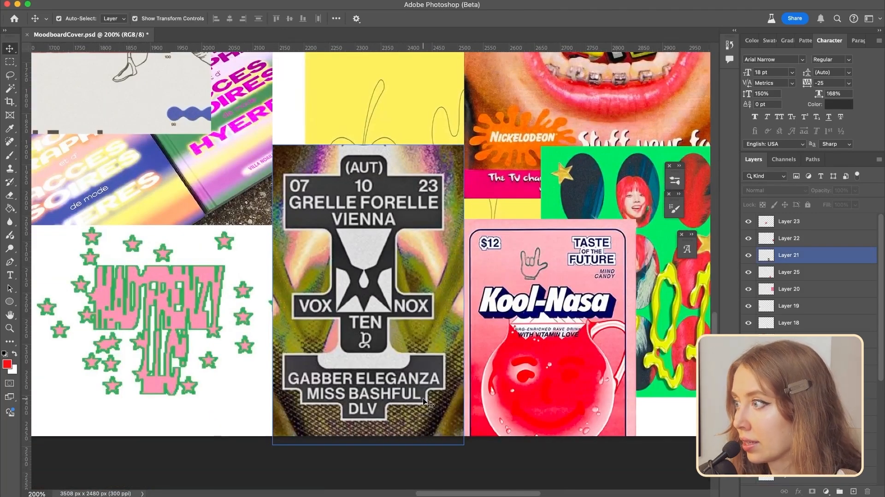
left_click(588, 259)
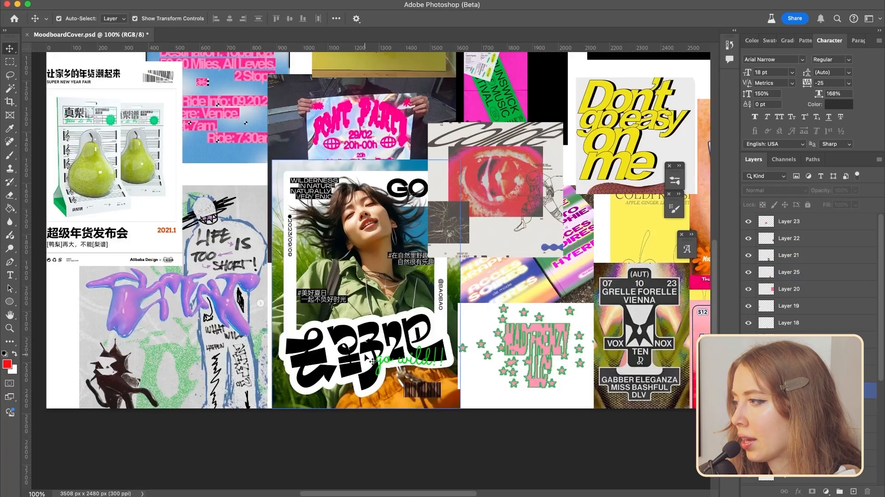
- Examine the Go Wild portrait poster and the red eye collage in the middle of the moodboard, along with their surrounding designs
scroll(364, 356, "up", 2)
scroll(365, 356, "right", 1)
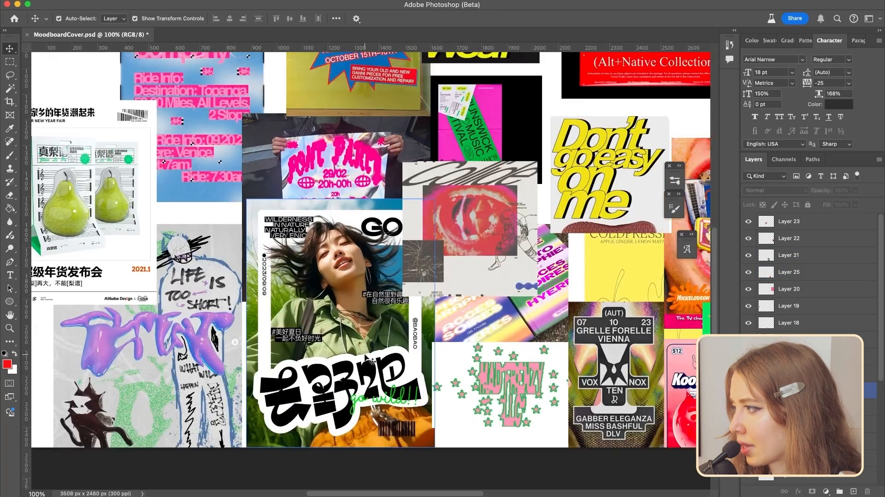
scroll(372, 360, "up", 2)
scroll(346, 354, "right", 1)
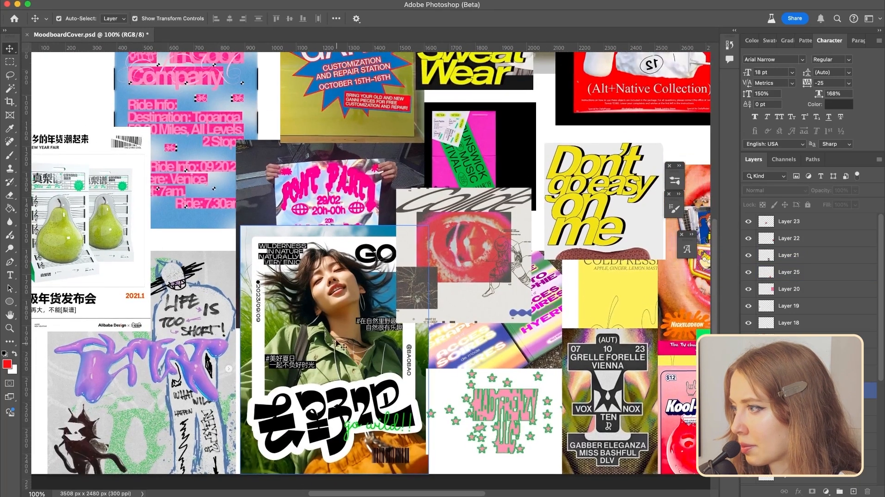
left_click(418, 306)
scroll(456, 290, "up", 5)
scroll(457, 290, "right", 2)
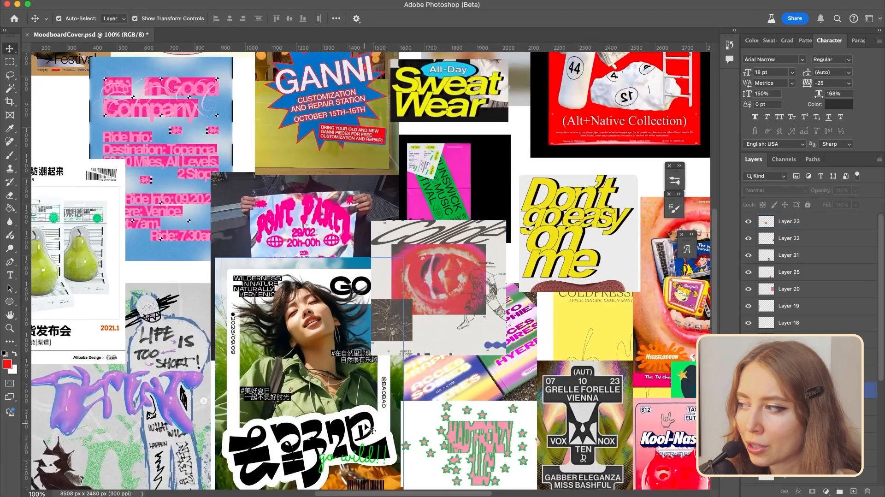
scroll(364, 424, "up", 10)
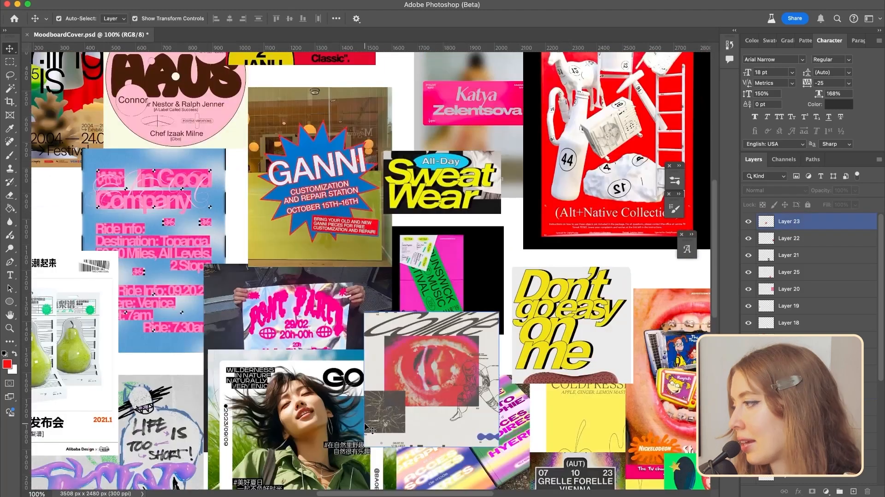
scroll(346, 415, "left", 4)
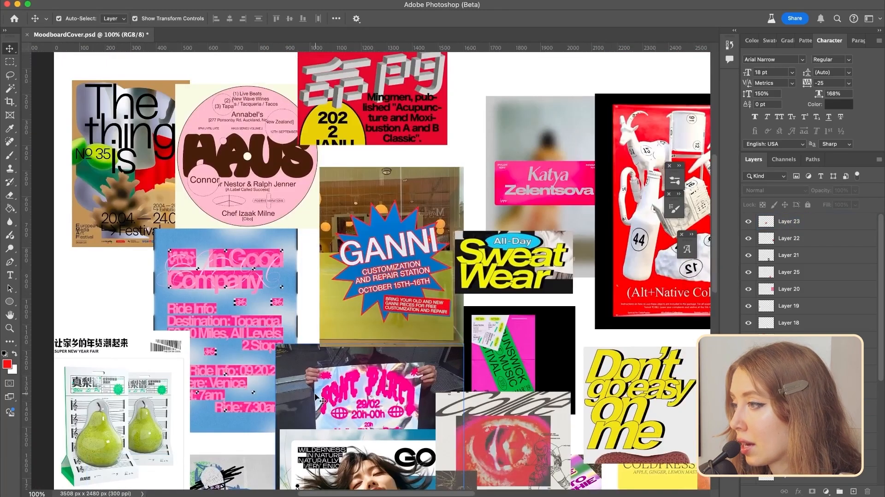
- Examine the pear packaging poster for the Super New Year Fair and the hand-drawn Life Is Too Short artwork up close
scroll(318, 399, "down", 4)
scroll(318, 399, "left", 3)
left_click(207, 386)
scroll(208, 386, "down", 4)
scroll(208, 386, "left", 2)
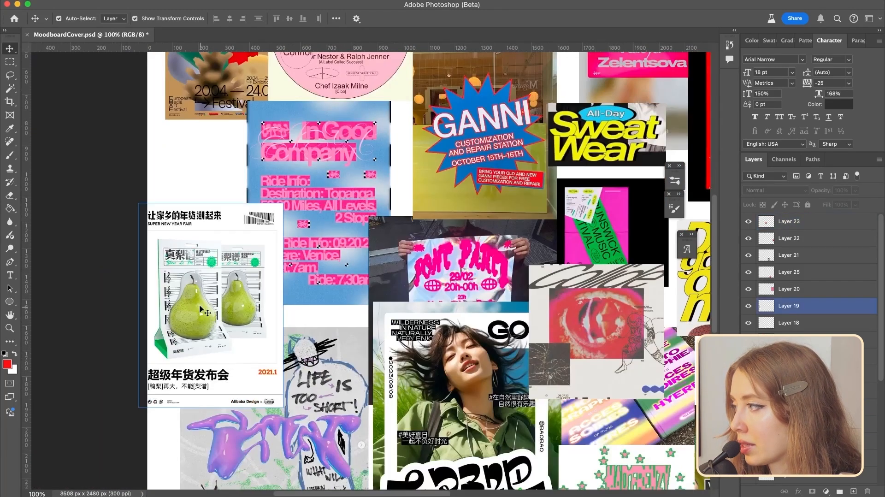
scroll(256, 308, "up", 3)
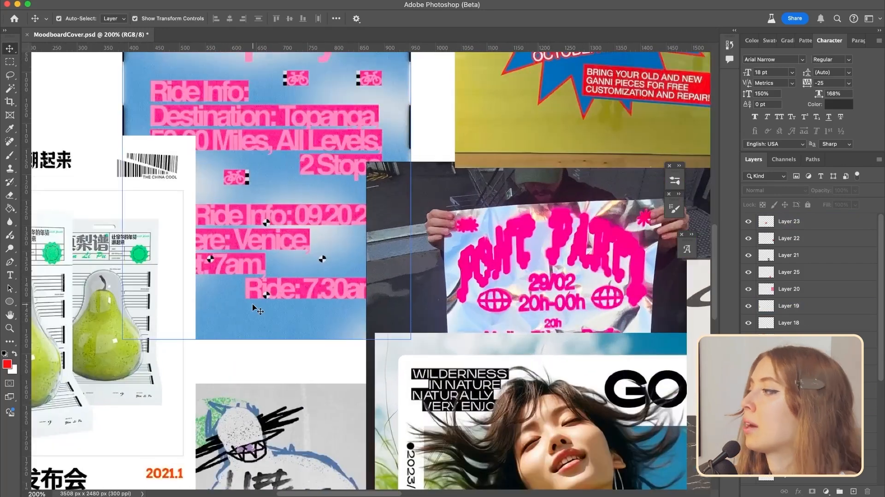
scroll(257, 308, "left", 5)
scroll(257, 308, "down", 1)
left_click(233, 302)
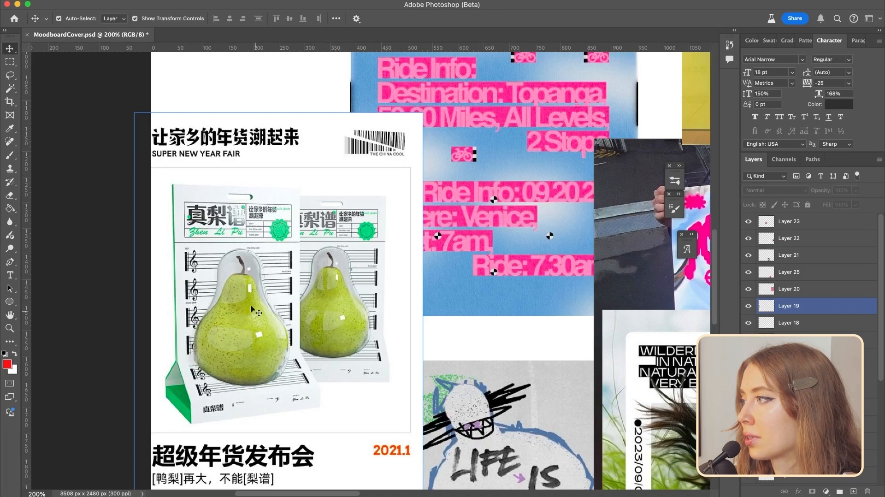
scroll(288, 379, "right", 3)
scroll(288, 379, "down", 1)
left_click(334, 371)
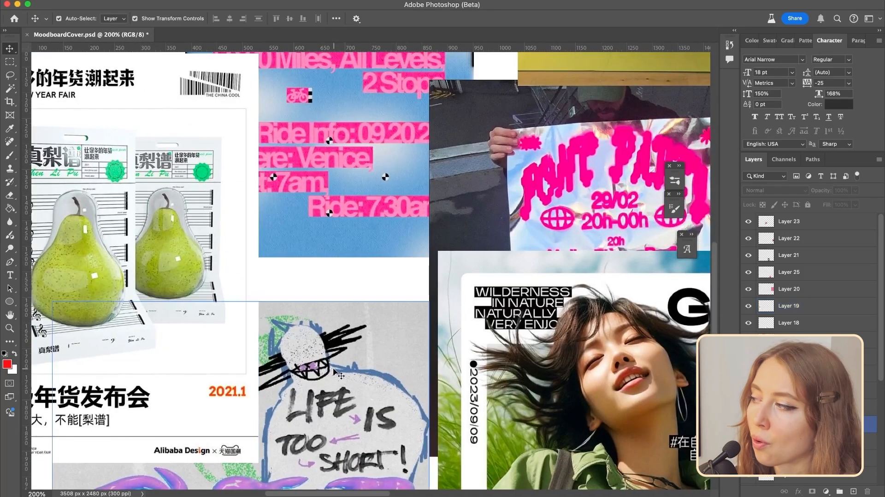
- Compare the type styles of the moodboard's central and upper posters, including the red eye collage, HAUS, GANNI and Sweat Wear
scroll(333, 371, "right", 15)
left_click(469, 214)
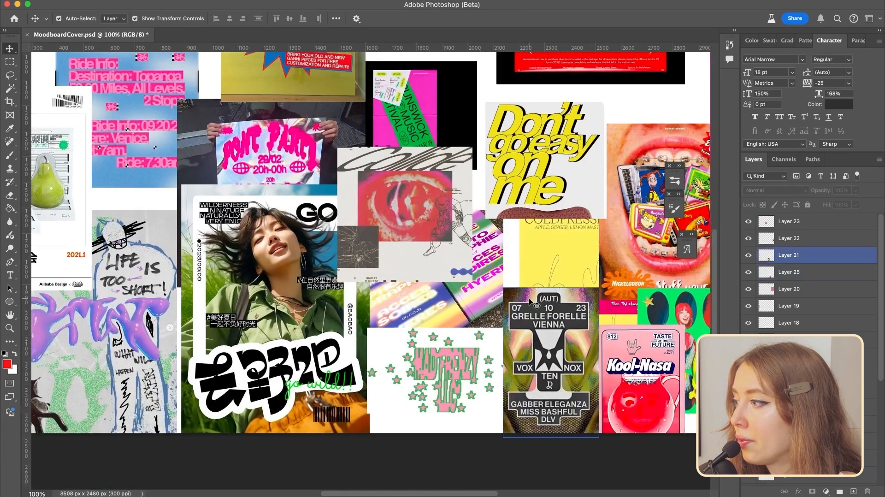
scroll(529, 300, "up", 5)
scroll(529, 300, "left", 3)
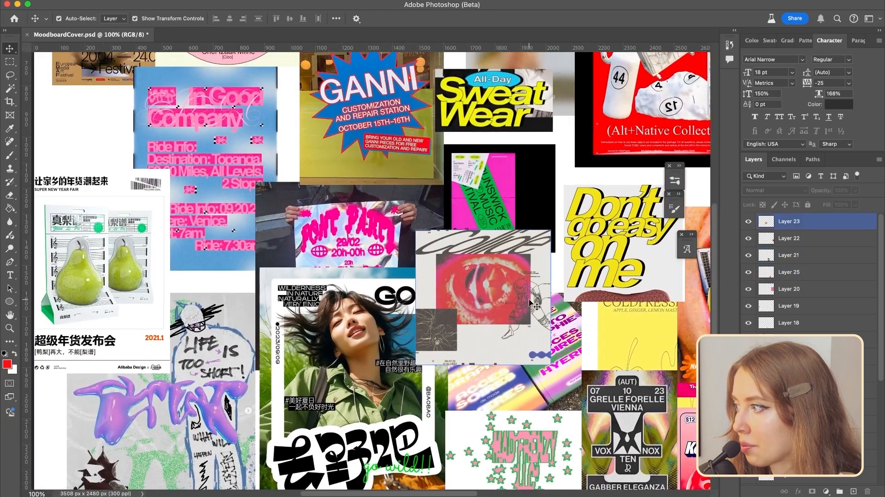
scroll(534, 306, "up", 3)
scroll(535, 306, "up", 2)
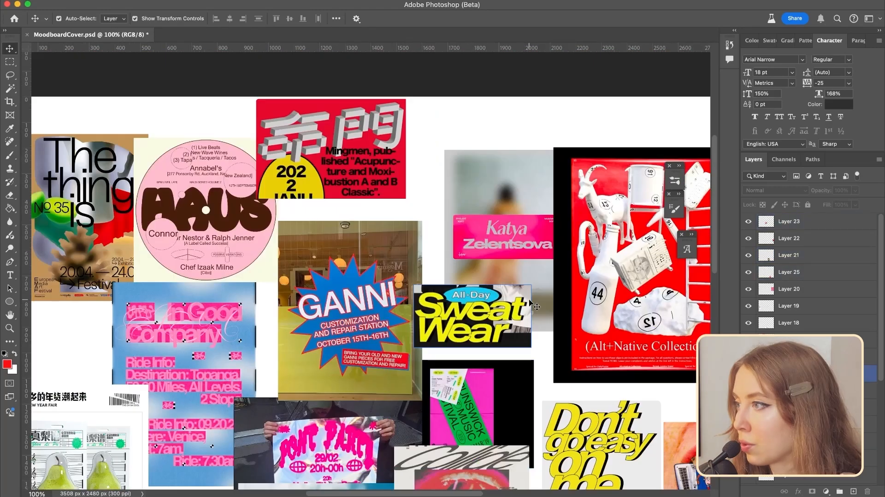
scroll(535, 306, "left", 2)
left_click(466, 120)
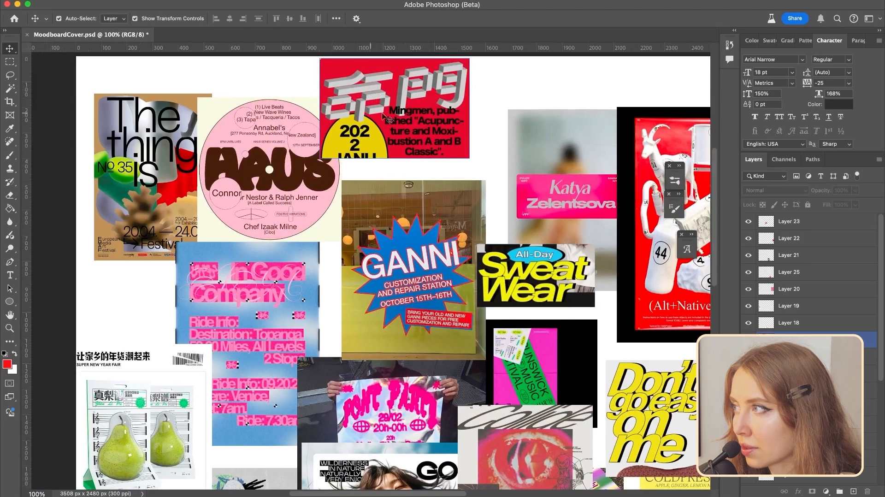
key("super")
key("super+equal")
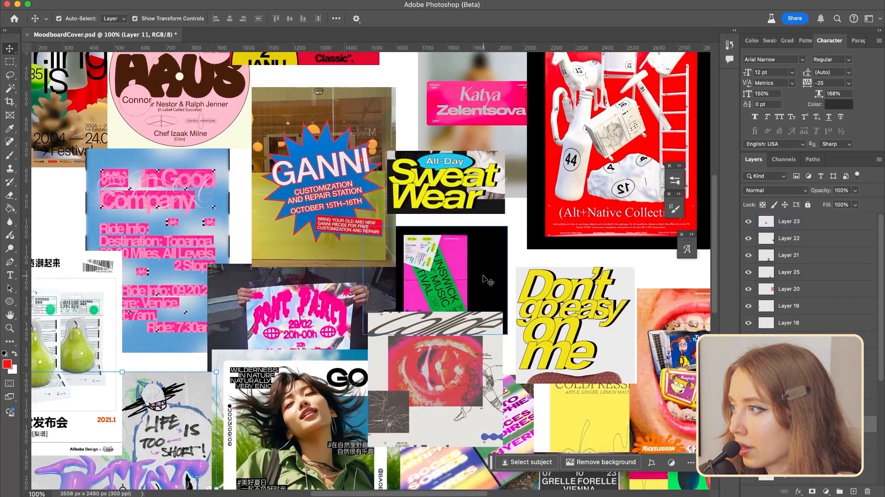
scroll(484, 279, "up", 2)
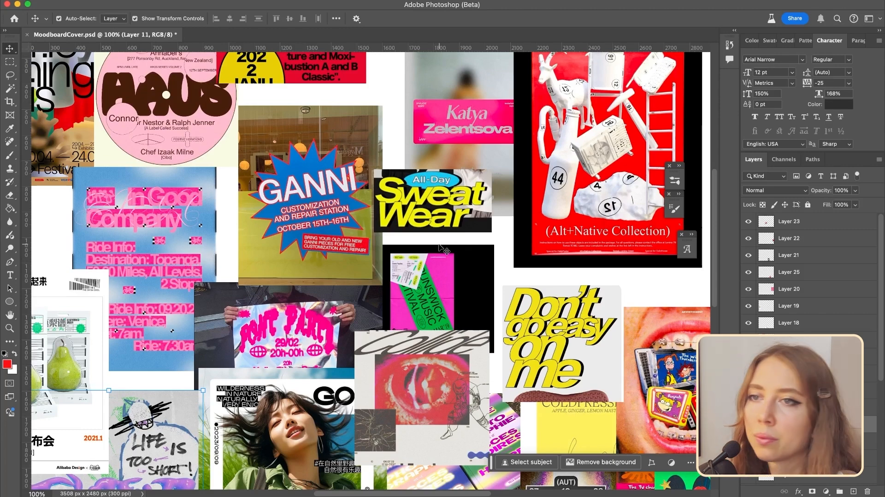
- Create a new white RGB document 11 cm wide and 17.5 cm high at 300 pixels/inch
key("super+n")
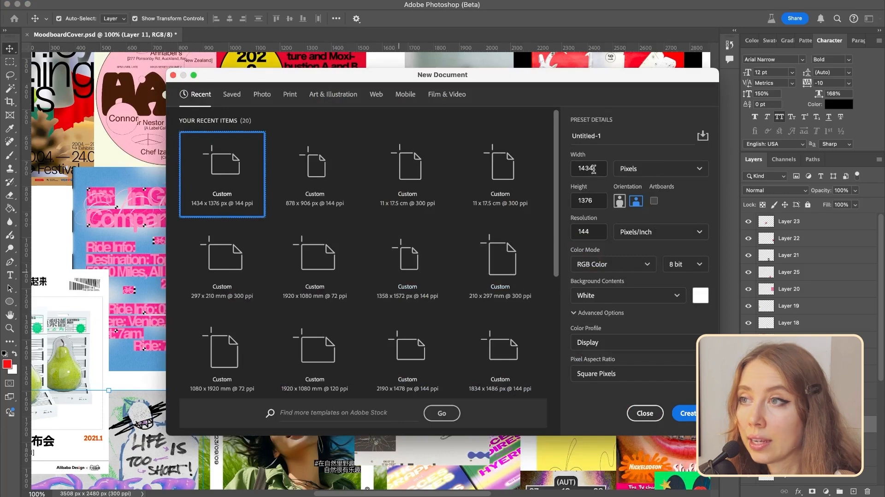
left_click(659, 175)
left_click(651, 226)
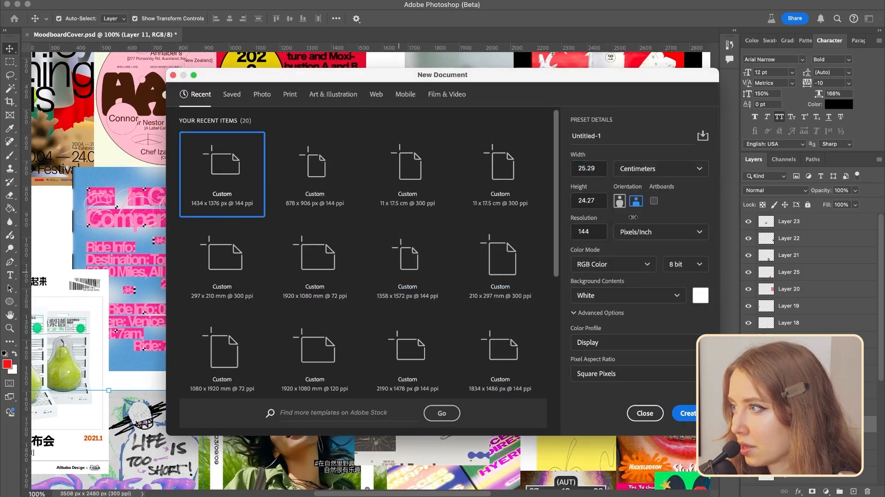
left_click(571, 168)
type("1")
double_click(600, 202)
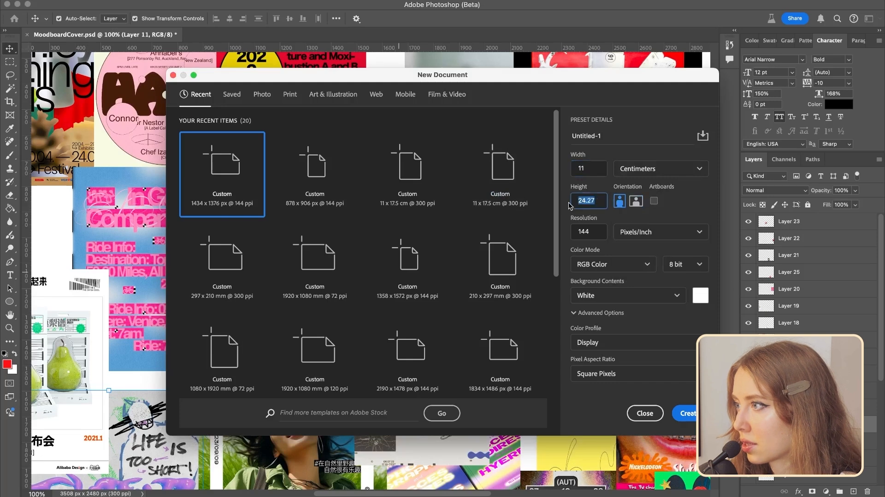
type("17.5")
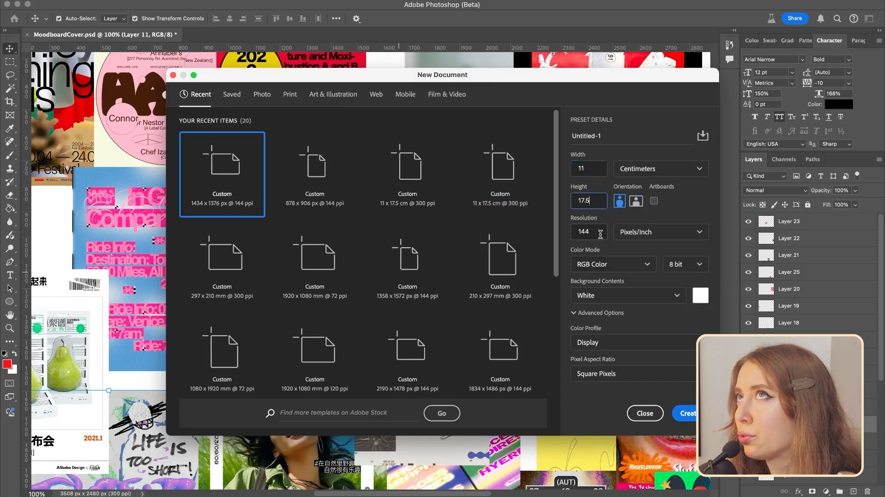
double_click(584, 230)
type("300")
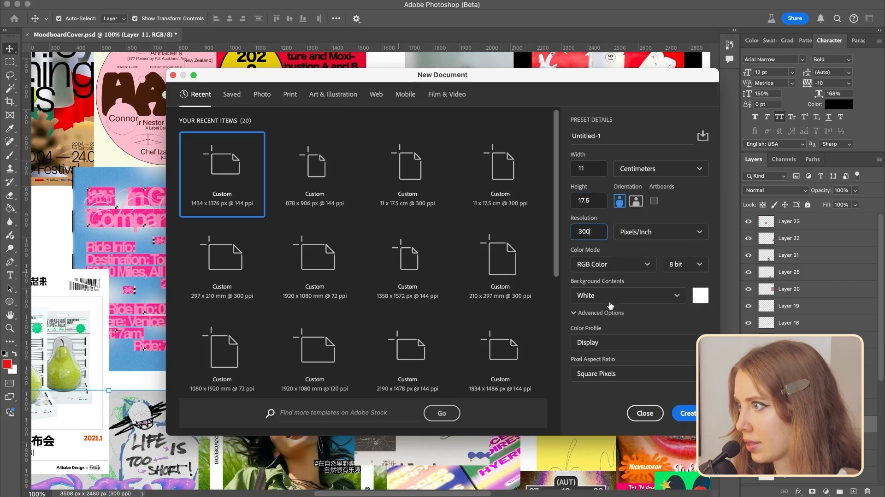
left_click(687, 413)
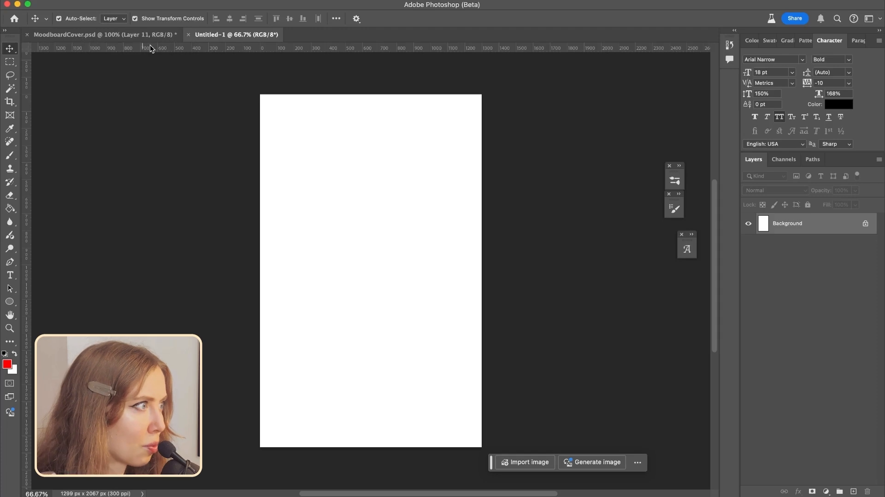
- Add the words TOP 6, MISLEADING, FOOD and LABELS as separate black text layers in 18 pt Arial Narrow Bold
key("t")
key("d")
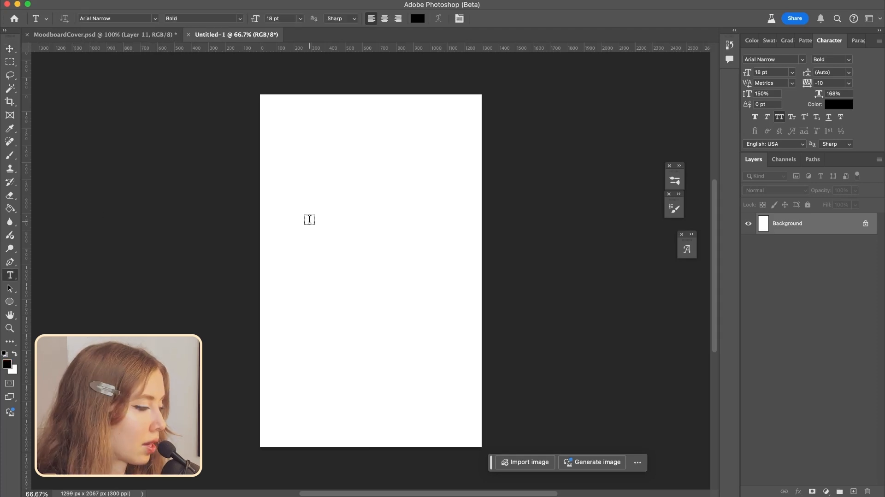
left_click(311, 218)
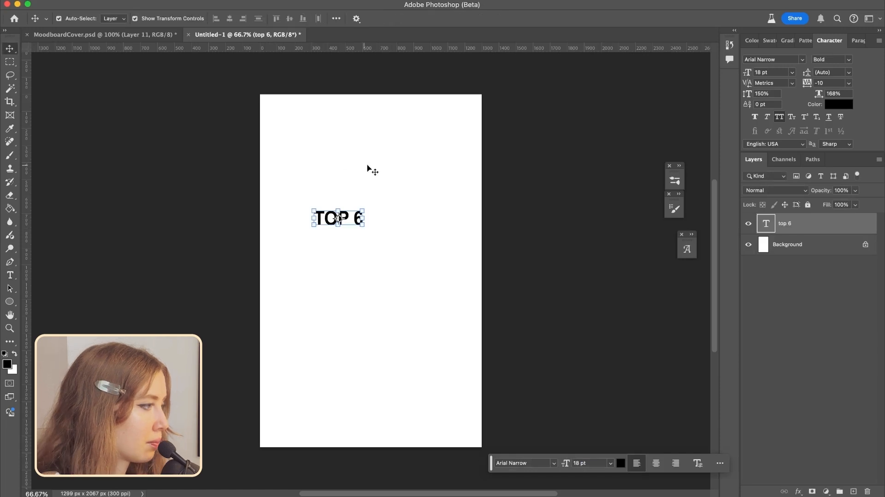
left_click(368, 167)
left_click_drag(351, 225, 359, 257, "alt")
left_click_drag(329, 257, 329, 288, "alt")
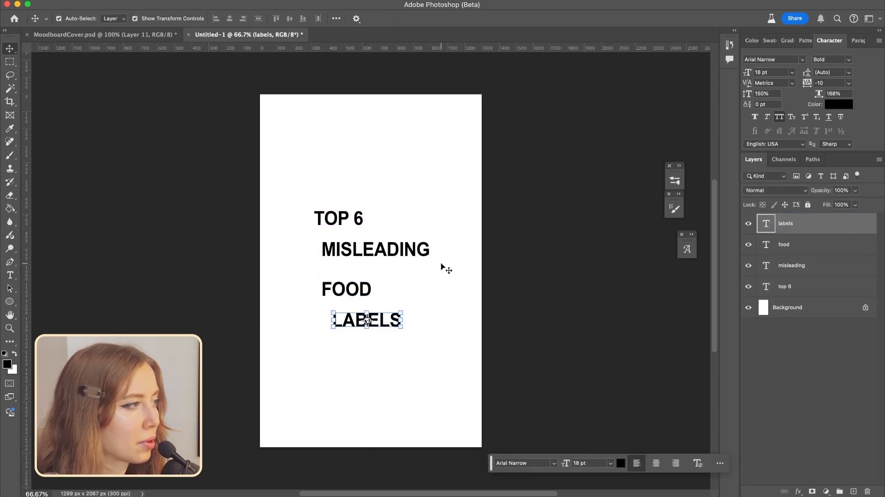
left_click(445, 267)
- Arrange MISLEADING, FOOD and LABELS into a tight, staggered three-line stack below TOP 6
left_click_drag(387, 304, 415, 289)
left_click_drag(385, 322, 396, 288)
left_click(357, 288, "shift")
left_click_drag(415, 250, 406, 252)
left_click(427, 220)
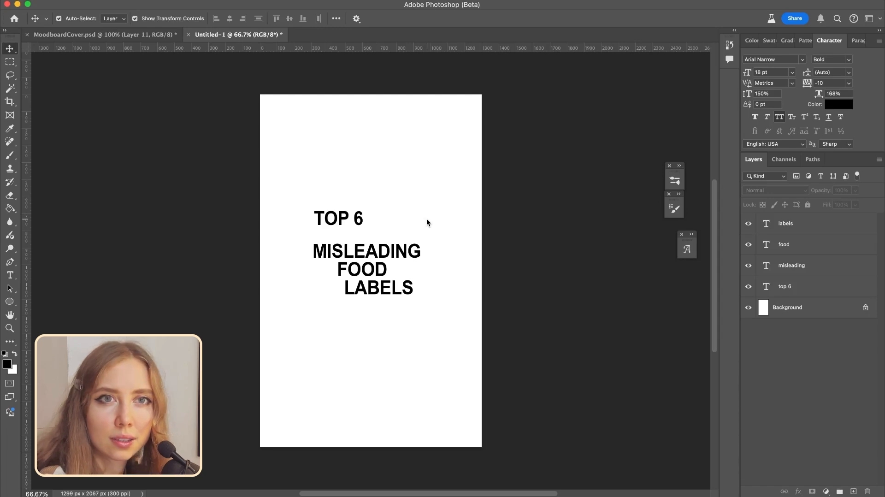
- Review the moodboard's upper and central posters again for title and layout ideas, including HAUS, GANNI and Sweat Wear
left_click(137, 33)
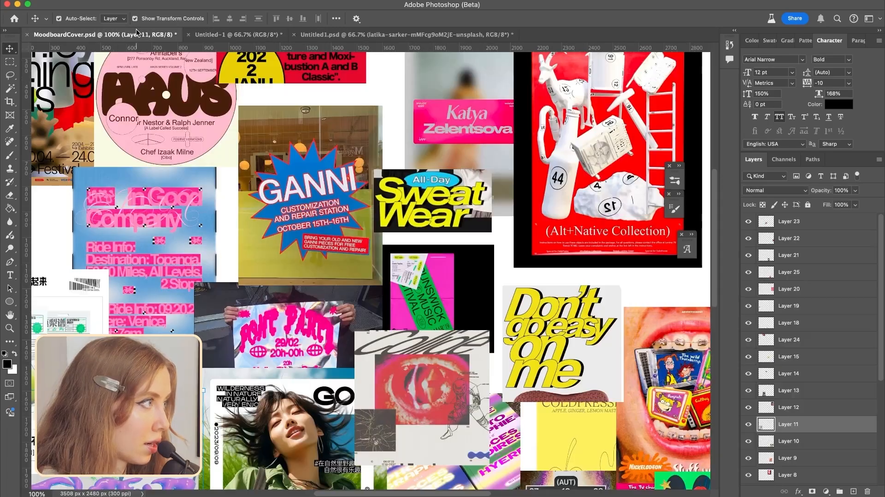
scroll(399, 198, "up", 5)
scroll(399, 198, "left", 5)
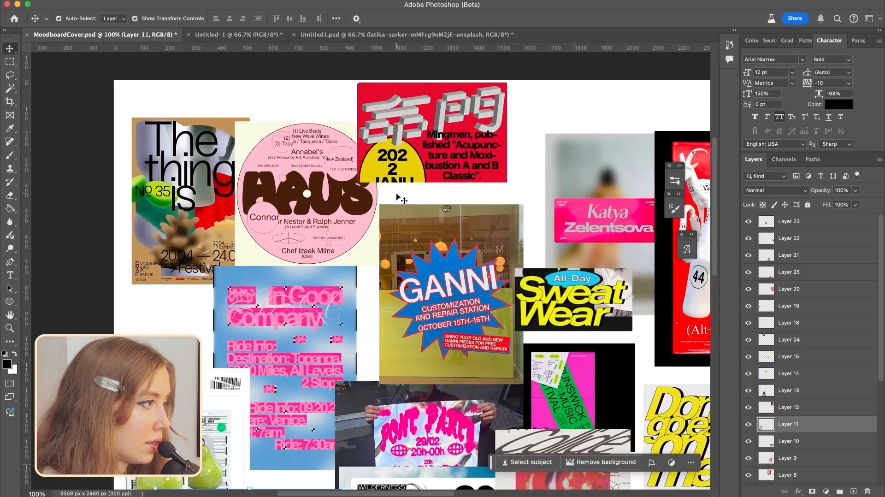
scroll(399, 198, "right", 5)
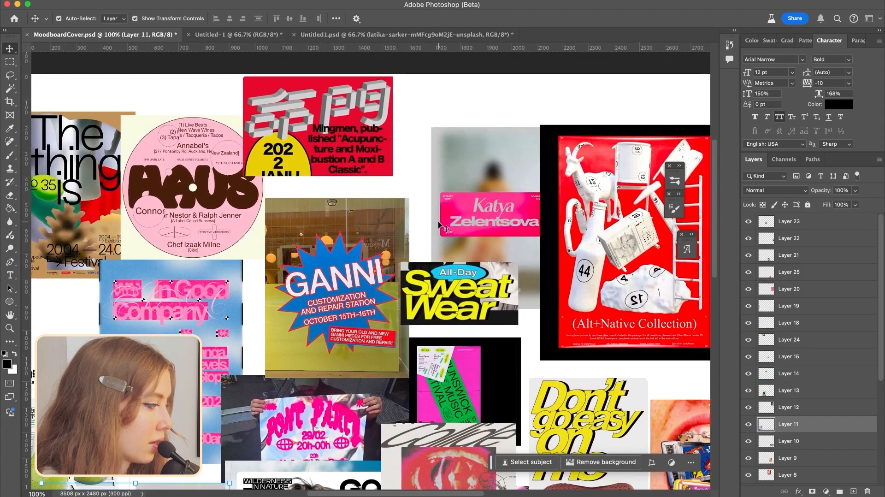
scroll(397, 197, "down", 5)
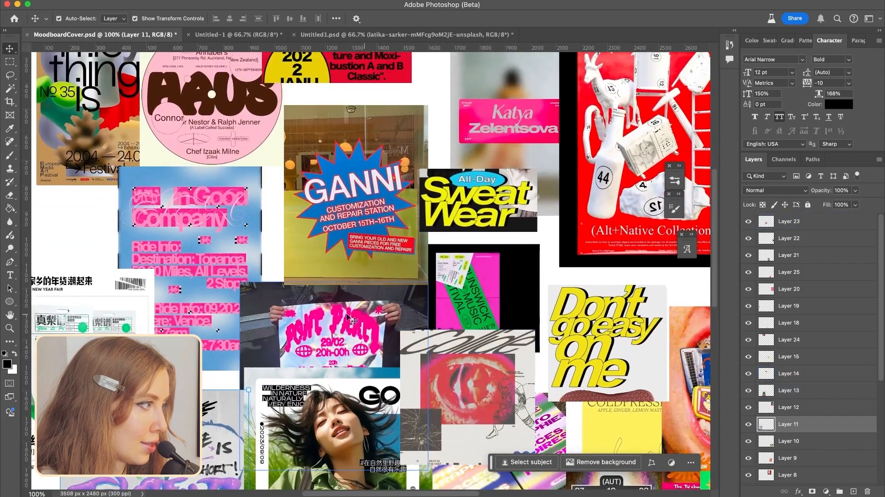
key("ctrl+Tab")
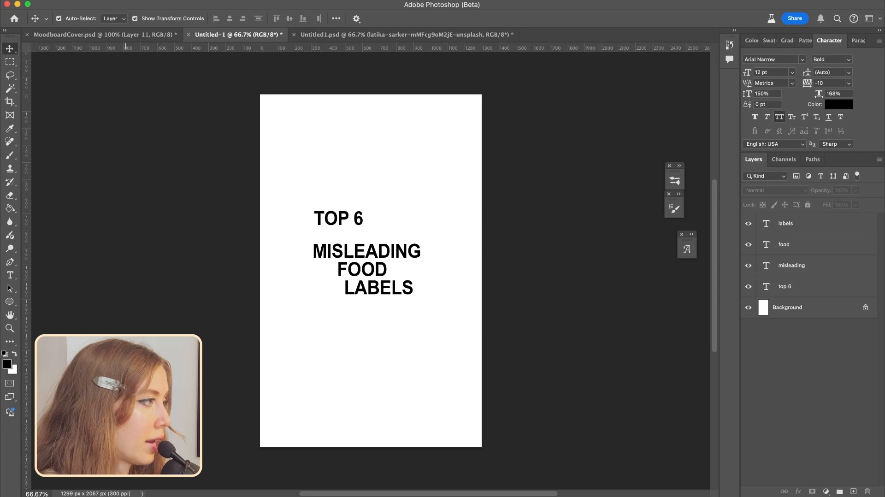
- Place the silver foil bag photo on the cover at 13.78% scale, behind the title text and with its background masked out
left_click_drag(126, 380, 400, 380)
left_click_drag(481, 158, 567, 64)
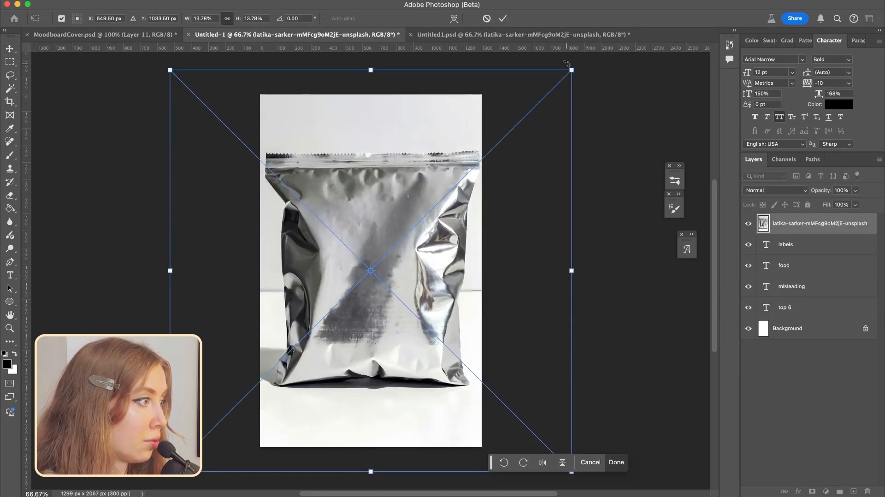
key("Return")
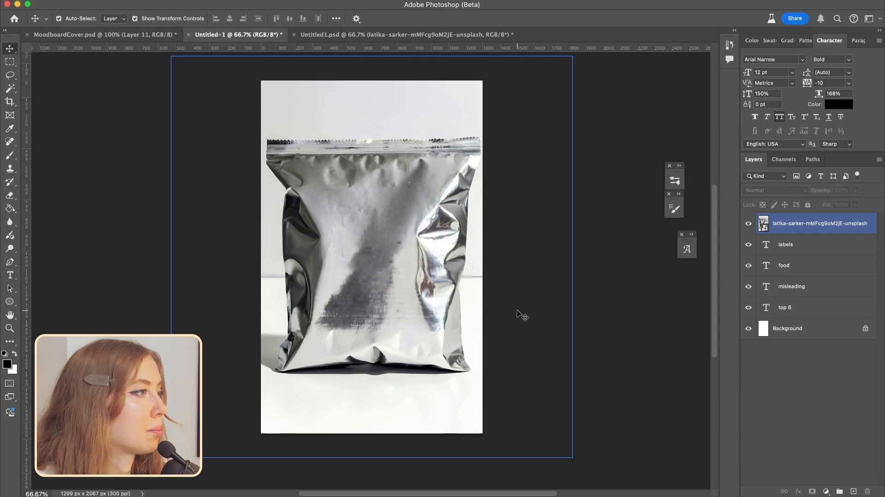
mouse_move(451, 246)
left_mouse_down()
mouse_move(447, 322)
mouse_move(450, 210)
mouse_move(444, 235)
left_mouse_up()
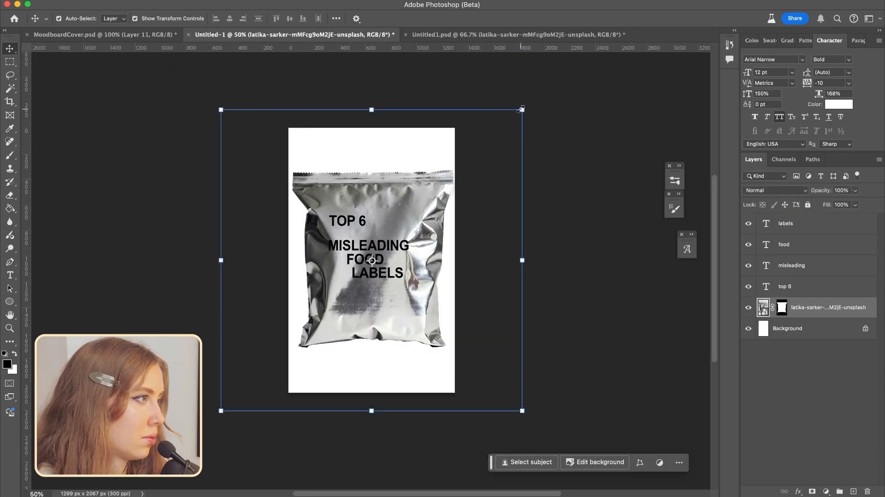
- Enlarge and reposition the foil bag so that its silver surface fills the whole cover
left_click_drag(523, 109, 611, 118)
scroll(434, 313, "down", 3)
left_click_drag(435, 315, 429, 327)
key("Return")
scroll(540, 318, "left", 3)
scroll(539, 318, "down", 1)
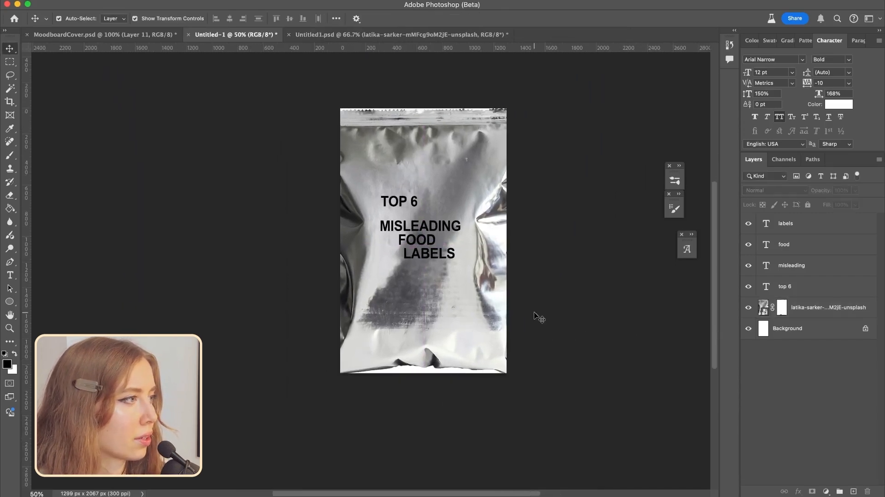
- Recolor all four title text layers to white (ffffff)
key("super+1")
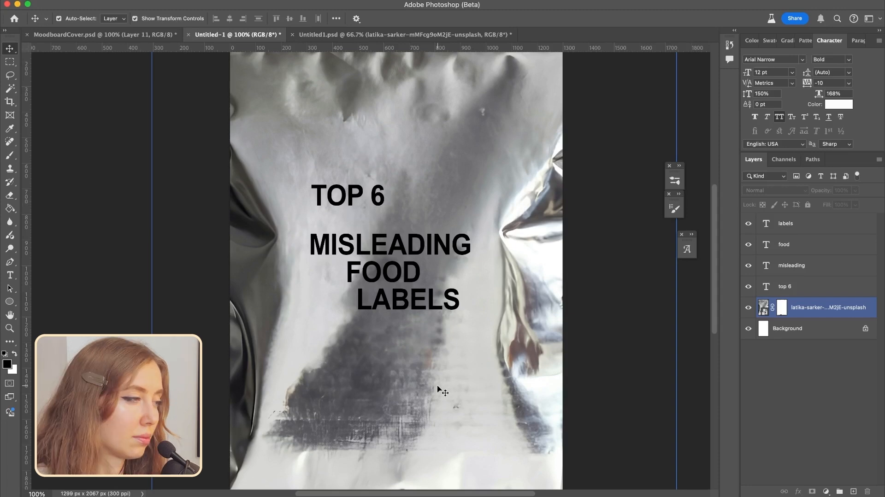
key("super+minus")
left_click(786, 285)
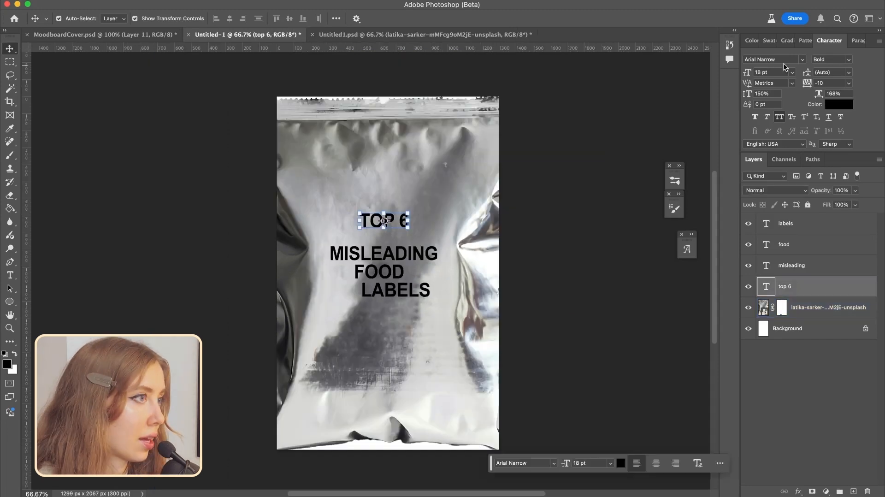
left_click(807, 229, "shift")
left_click(837, 104)
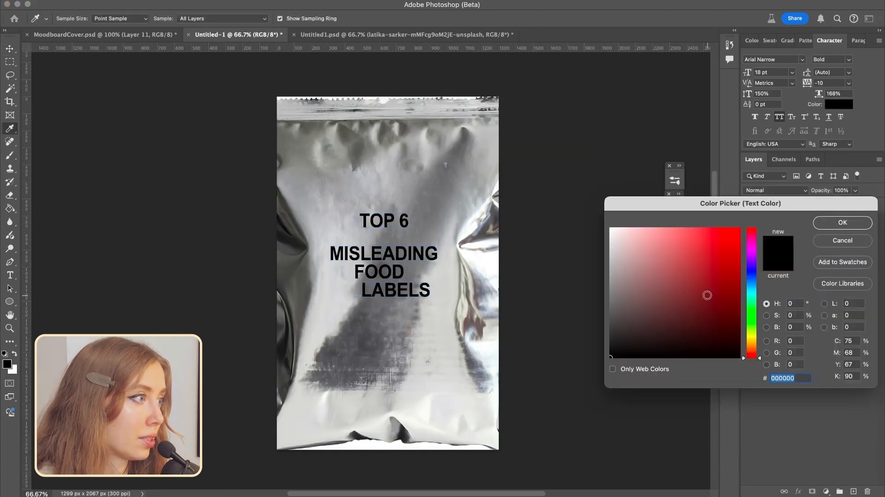
type("ffffff")
key("Return")
- Set the TOP 6 text in Airfool Regular and enlarge it to 48.62 pt
left_click(802, 60)
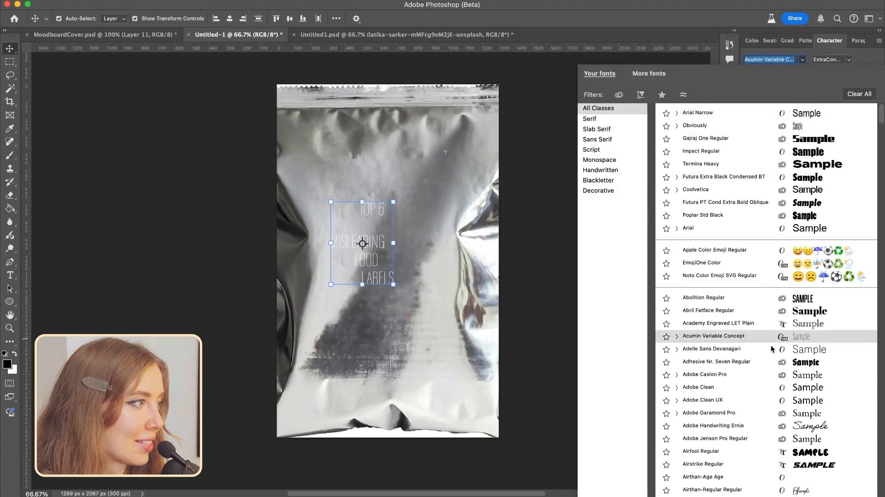
scroll(776, 387, "down", 8)
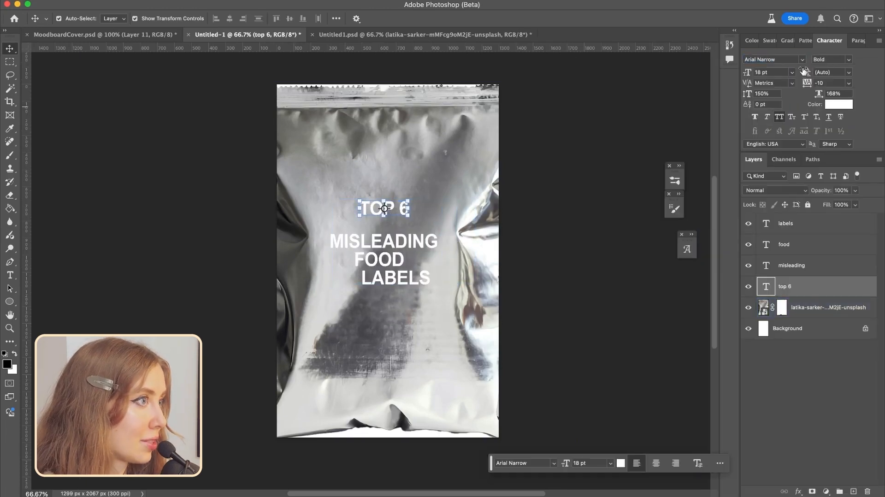
left_click(802, 60)
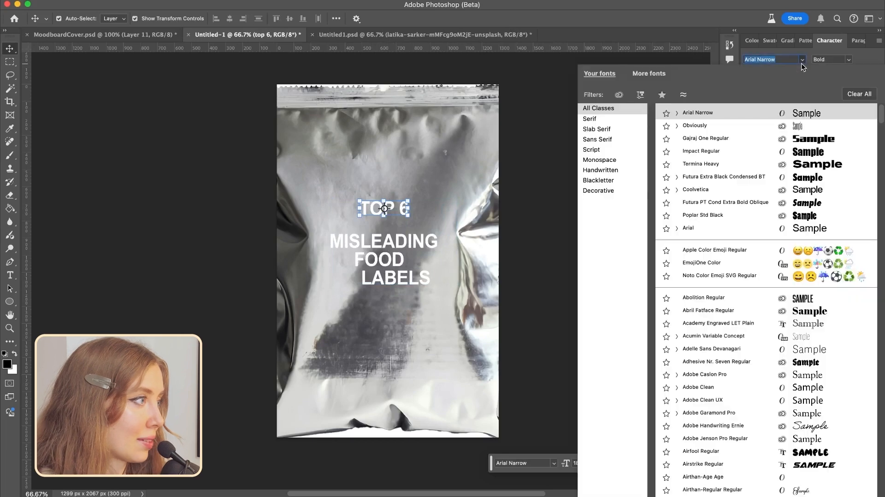
left_click(825, 454)
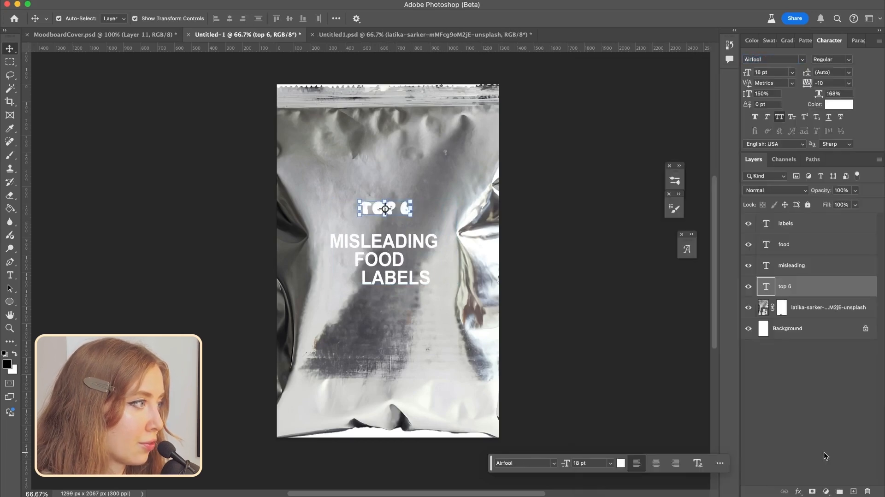
left_click(595, 183)
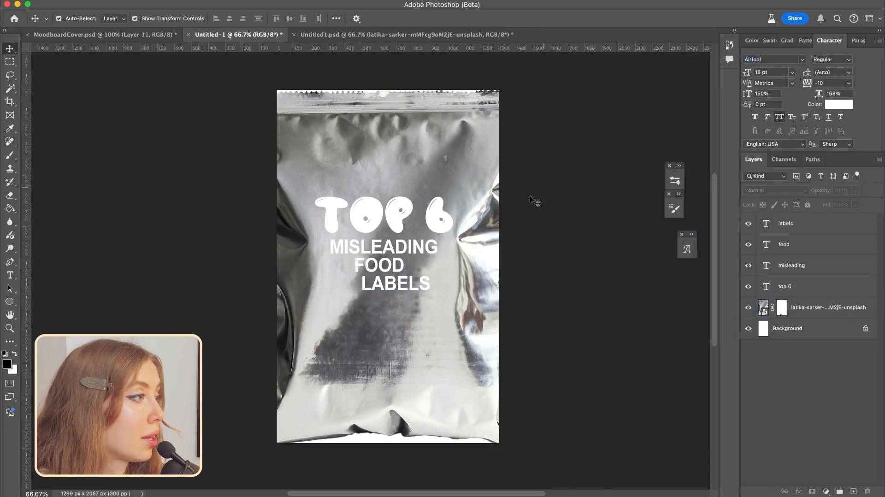
- Recolor all four title text layers to hot pink (ff2a7a)
left_click(406, 282)
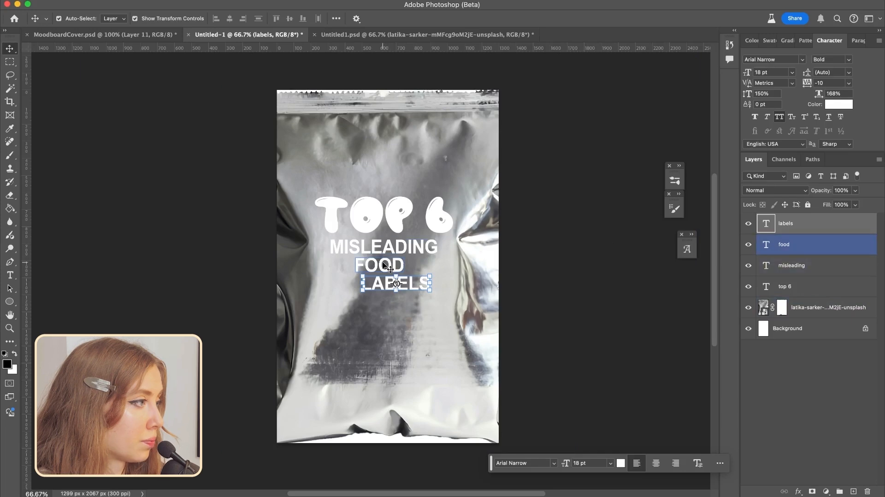
left_click(785, 286, "shift")
left_click(839, 104)
mouse_move(685, 276)
left_mouse_down()
mouse_move(722, 203)
mouse_move(749, 234)
left_mouse_up()
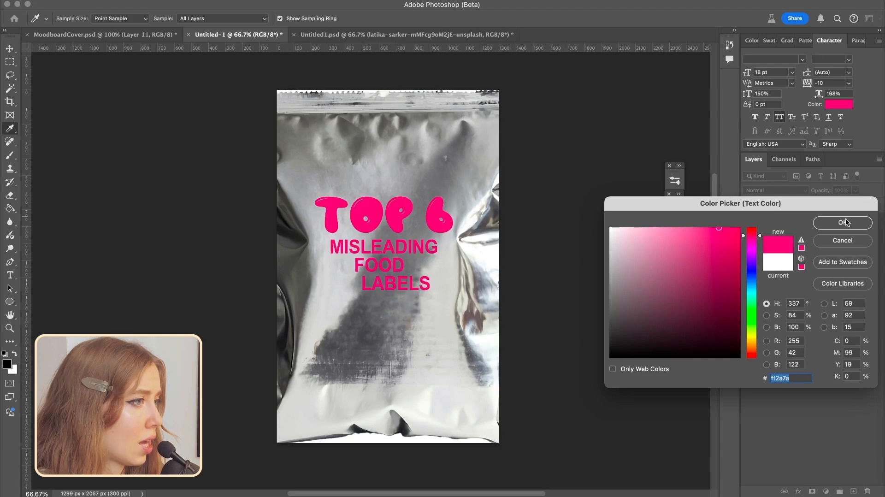
left_click(843, 222)
key("v")
- Set the pink title text layers in Poplar Std Black
left_click(814, 287)
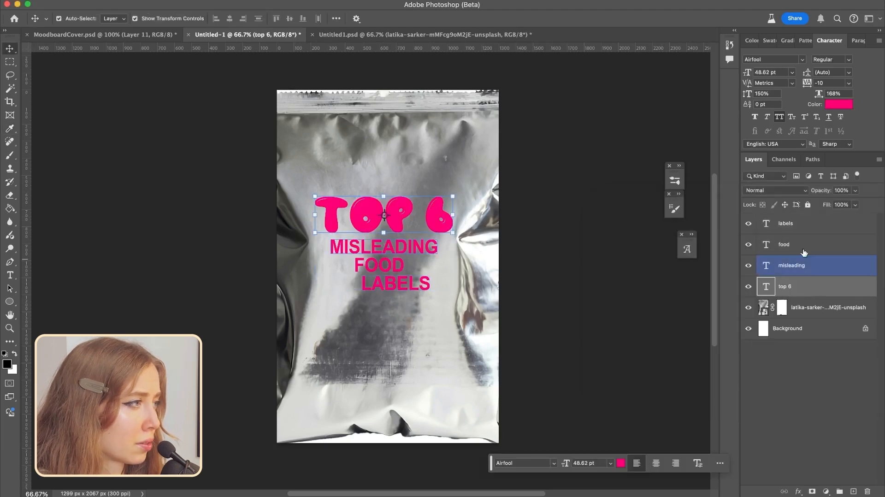
left_click(810, 232, "shift")
left_click(802, 60)
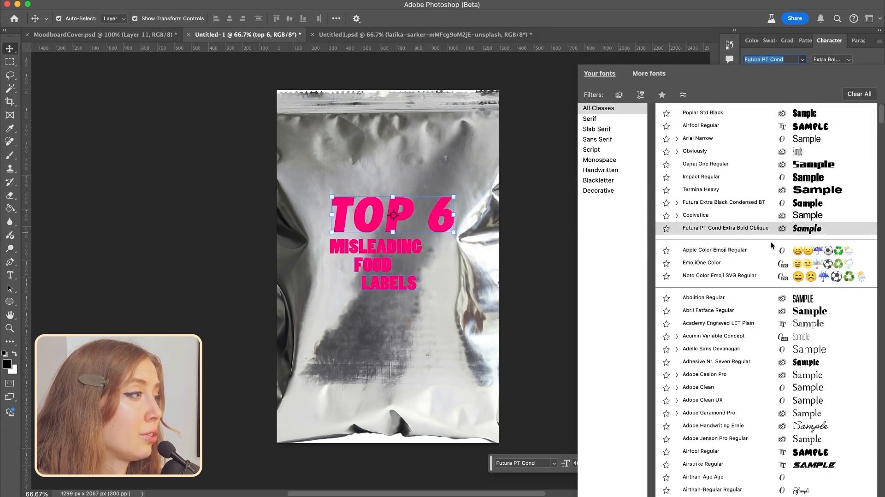
- Set the TOP 6 text in Solvent Regular and move the LABELS text slightly lower beneath FOOD
scroll(760, 323, "down", 5)
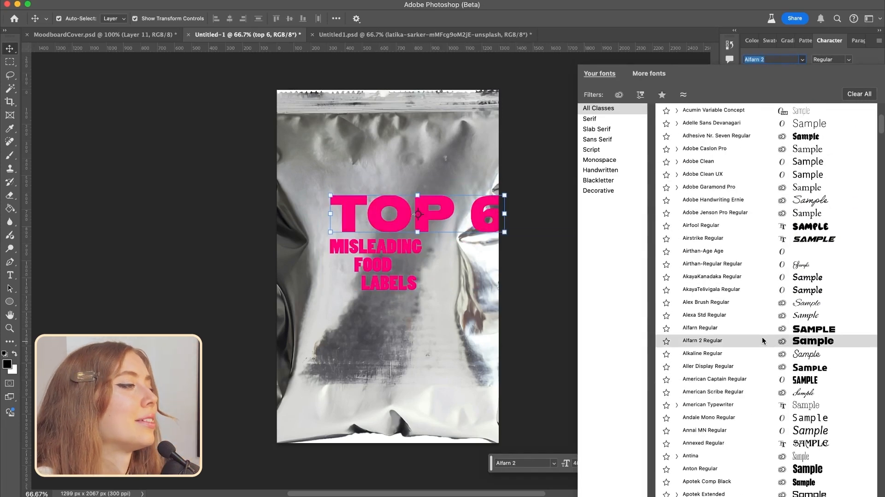
scroll(763, 338, "down", 3)
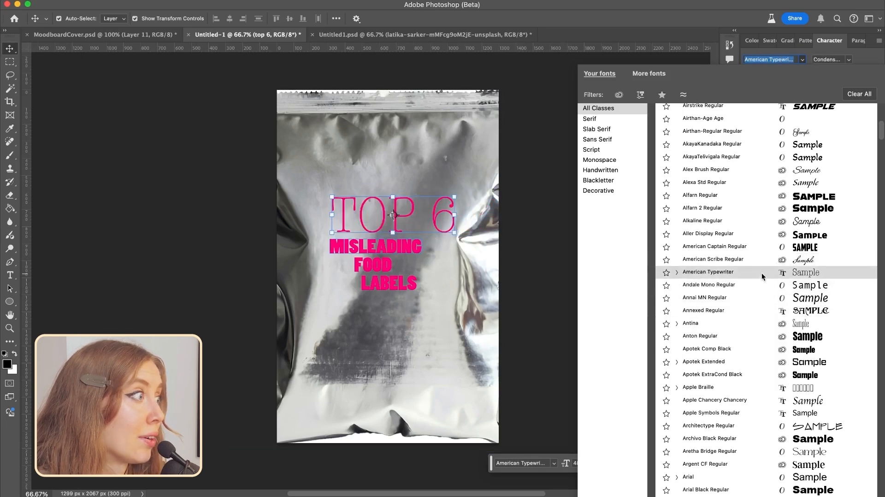
scroll(765, 276, "down", 12)
scroll(763, 278, "down", 5)
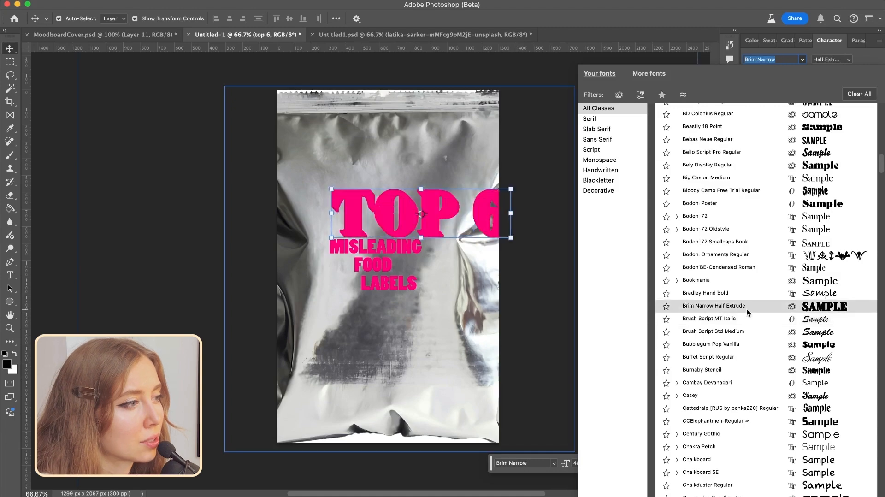
scroll(752, 295, "down", 12)
scroll(750, 318, "down", 5)
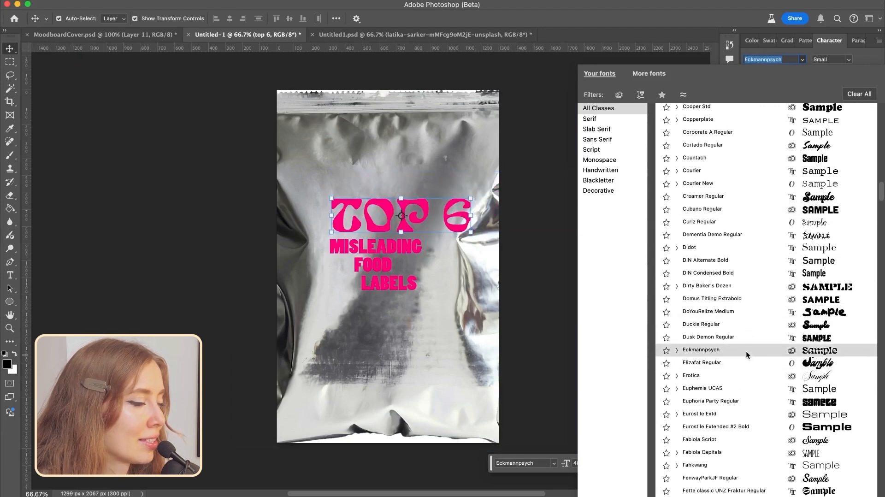
scroll(747, 355, "down", 4)
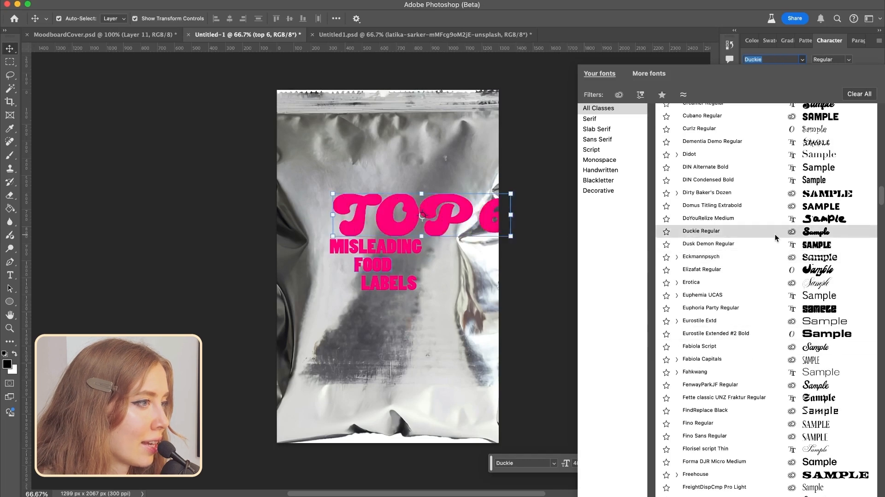
scroll(752, 360, "down", 4)
scroll(774, 378, "down", 7)
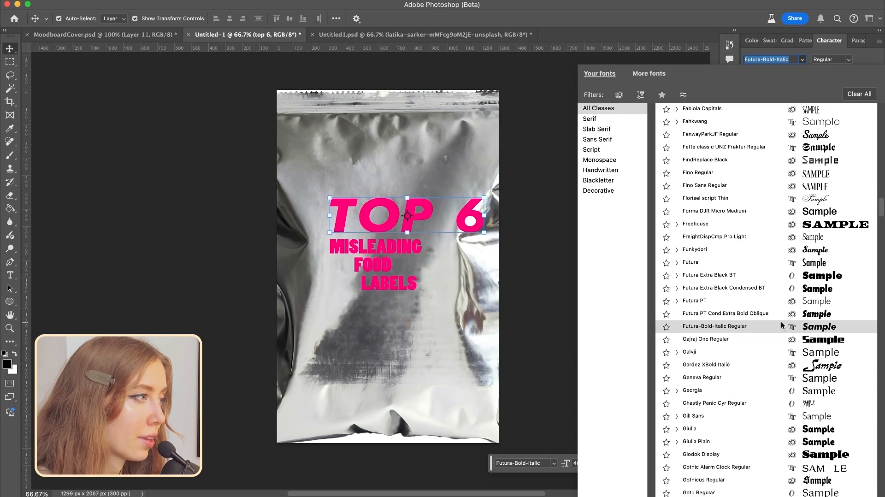
scroll(784, 323, "down", 8)
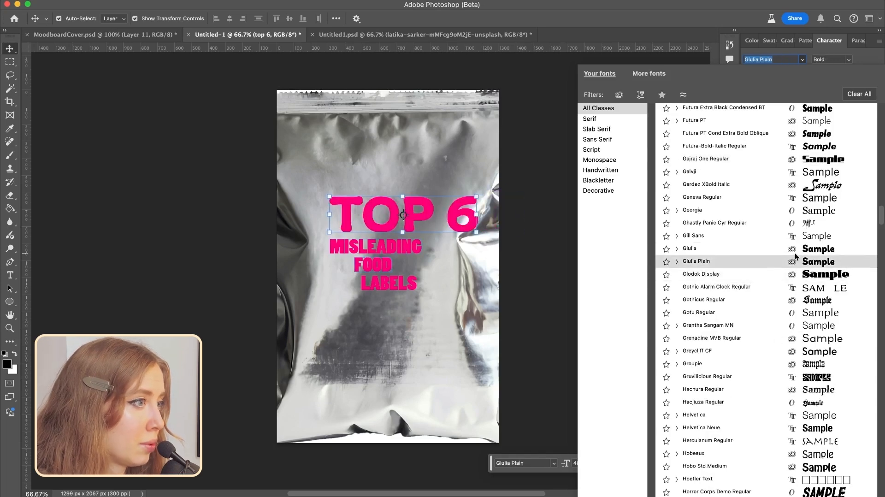
scroll(765, 360, "down", 4)
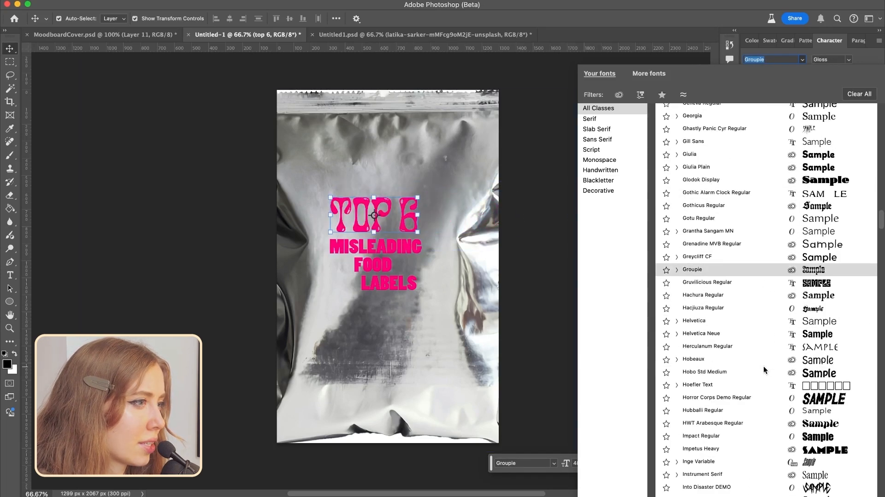
scroll(767, 323, "down", 15)
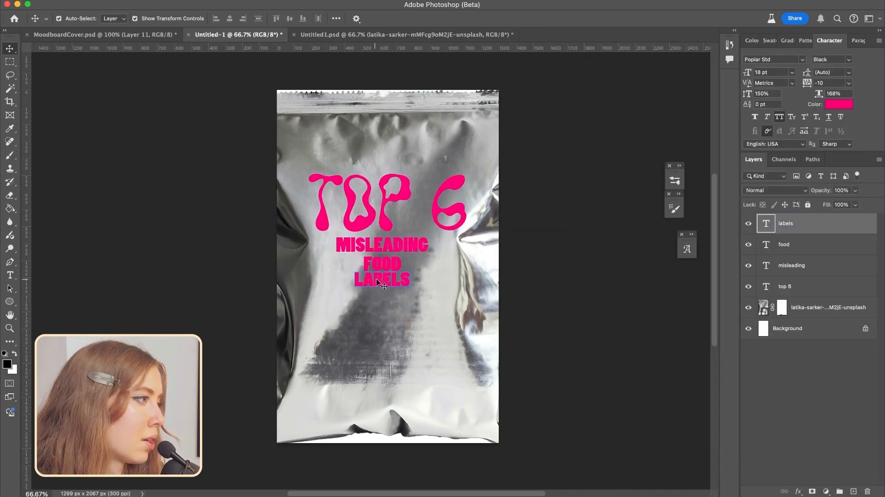
left_click_drag(381, 279, 386, 283)
left_click(570, 187)
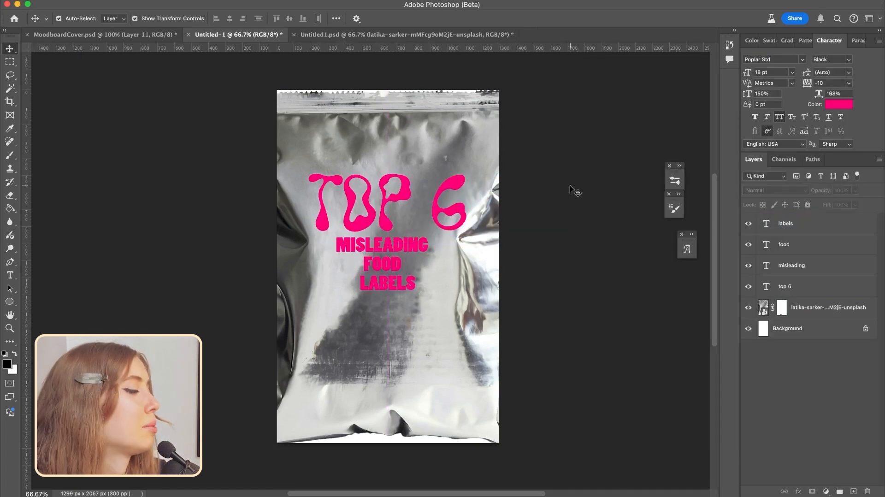
- Set the foreground color to yellow (fff840) and add a new layer directly above the foil bag image
left_click(837, 307)
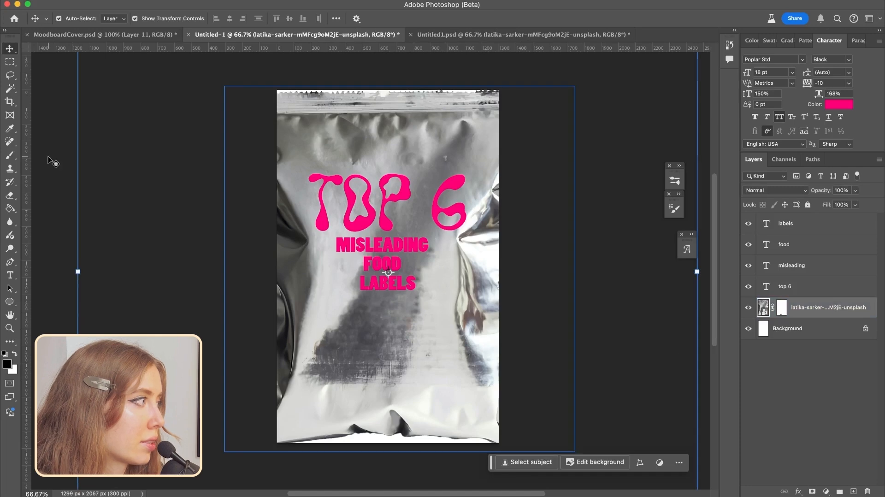
key("i")
left_click(7, 364)
left_click(738, 228)
left_click(752, 337)
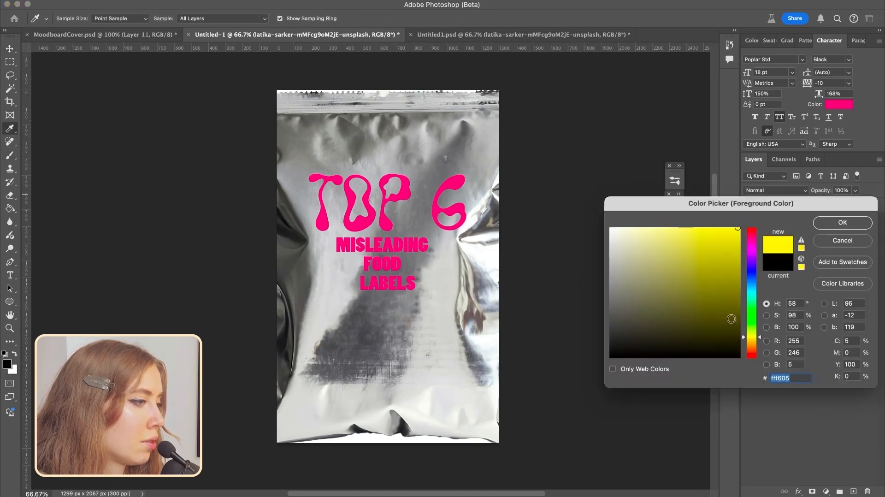
left_click_drag(724, 228, 708, 203)
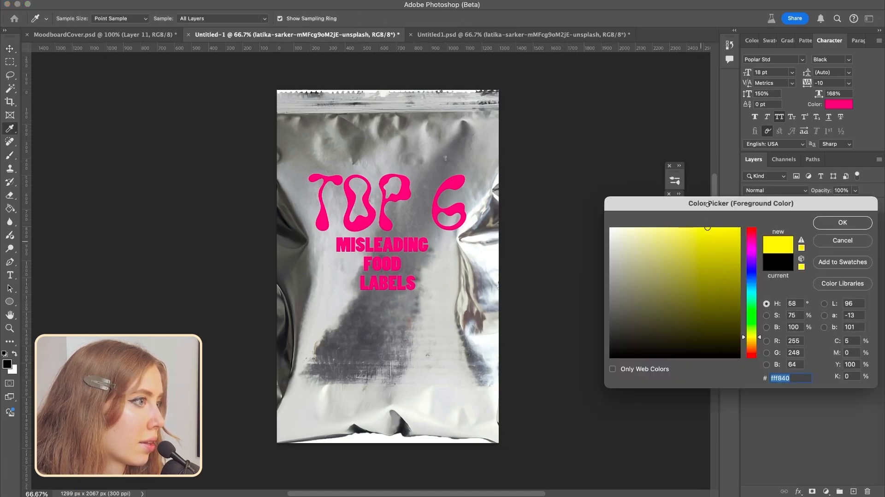
left_click(847, 226)
left_click(853, 491)
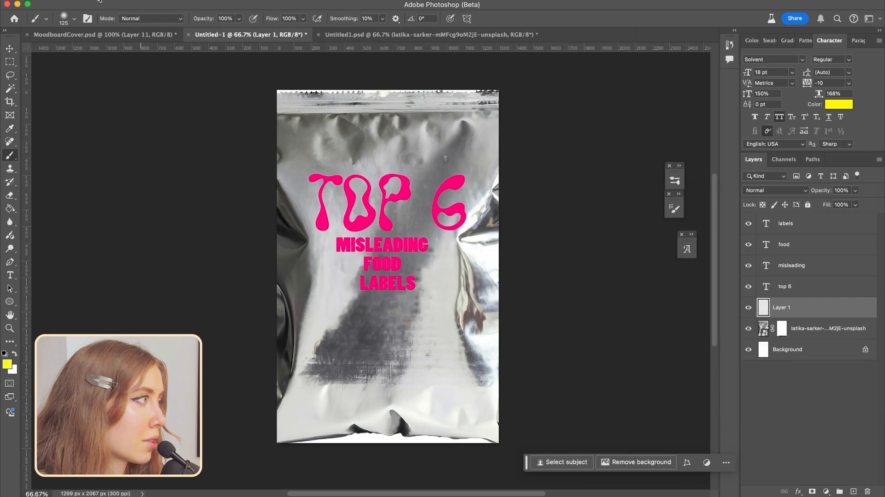
- Enlarge the soft brush to 150 px and paint a filled yellow star behind the title text on the new layer
mouse_move(325, 184)
left_mouse_down()
mouse_move(385, 272)
mouse_move(366, 231)
mouse_move(371, 207)
mouse_move(375, 270)
mouse_move(394, 277)
mouse_move(406, 296)
left_mouse_up()
key("super+z")
key("bracketright")
mouse_move(355, 258)
left_mouse_down()
mouse_move(337, 257)
mouse_move(427, 249)
mouse_move(387, 221)
mouse_move(359, 224)
mouse_move(391, 198)
mouse_move(469, 197)
mouse_move(305, 239)
mouse_move(350, 213)
left_mouse_up()
key("super+z")
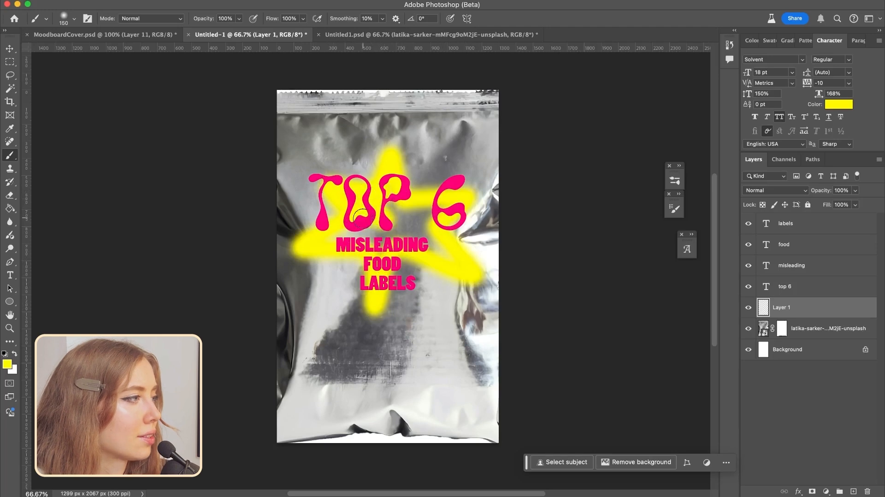
mouse_move(308, 177)
left_mouse_down()
mouse_move(379, 184)
mouse_move(397, 154)
mouse_move(389, 275)
left_mouse_up()
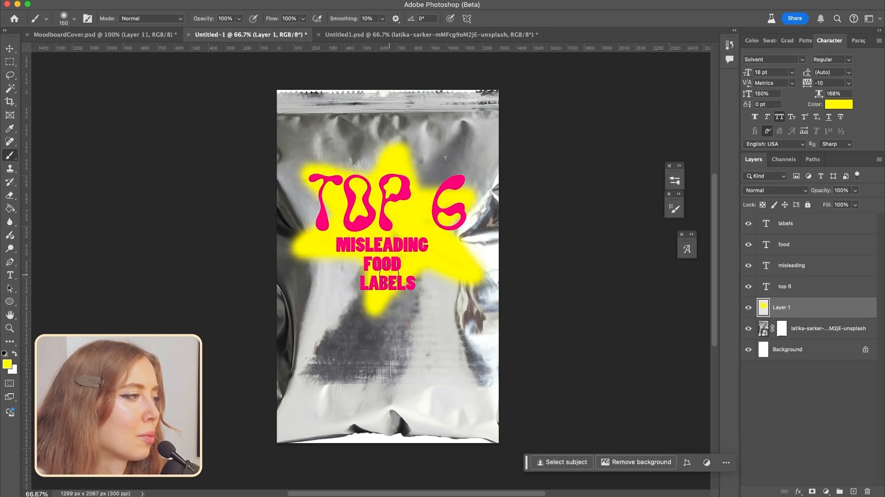
key("super+minus")
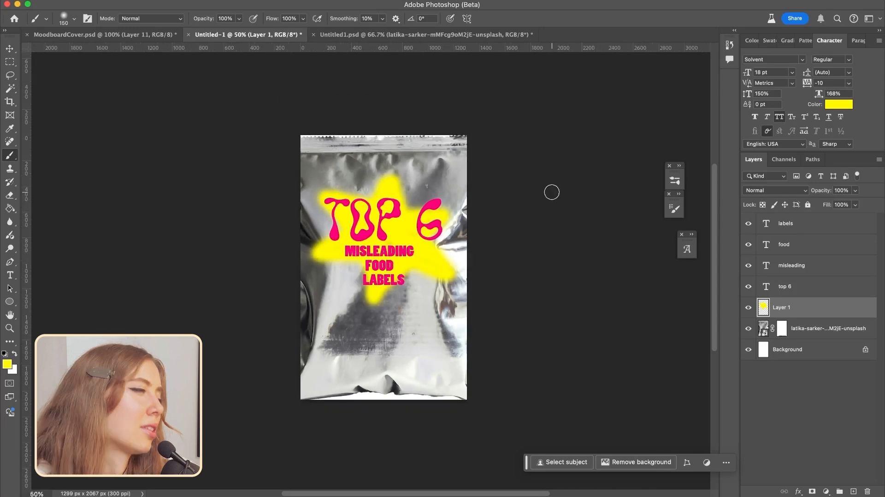
key("super+plus")
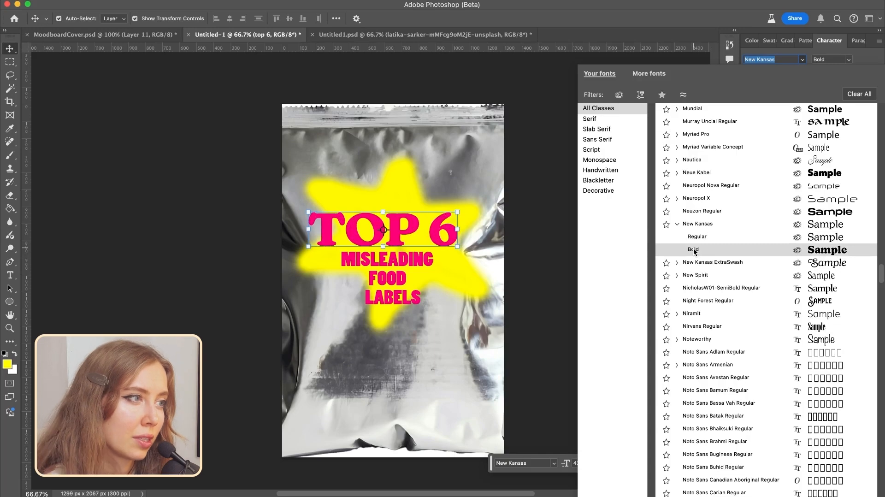
- Keep the TOP 6 text in Solvent Regular and enlarge it to 64.07 pt
scroll(693, 251, "down", 15)
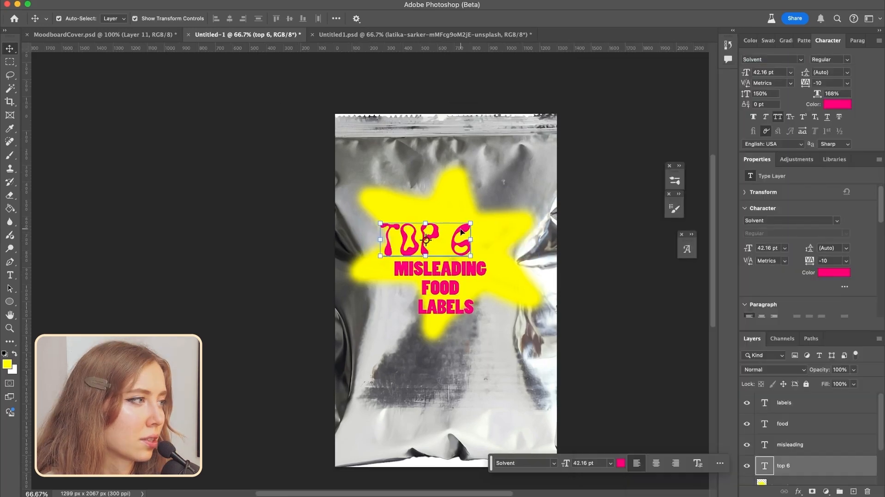
left_click_drag(470, 224, 516, 196)
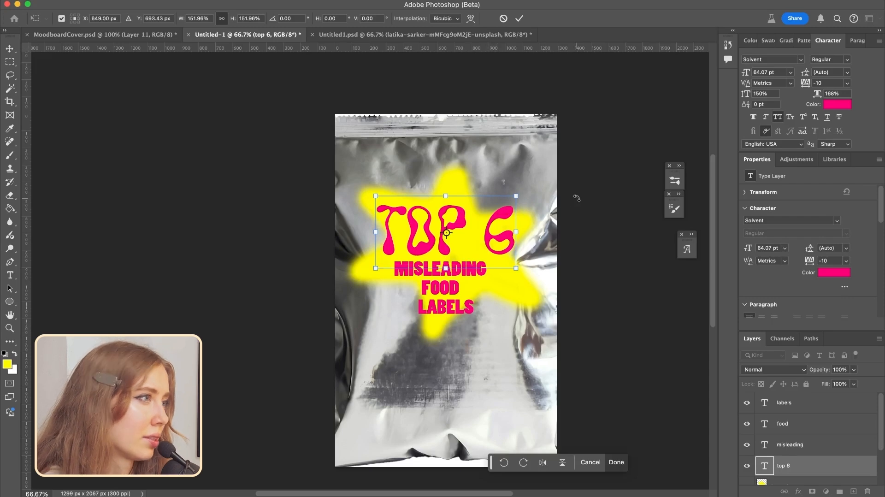
key("Return")
- Hide the yellow star layer and move the TOP 6 and MISLEADING text higher on the bag
scroll(526, 416, "right", 4)
scroll(790, 427, "down", 3)
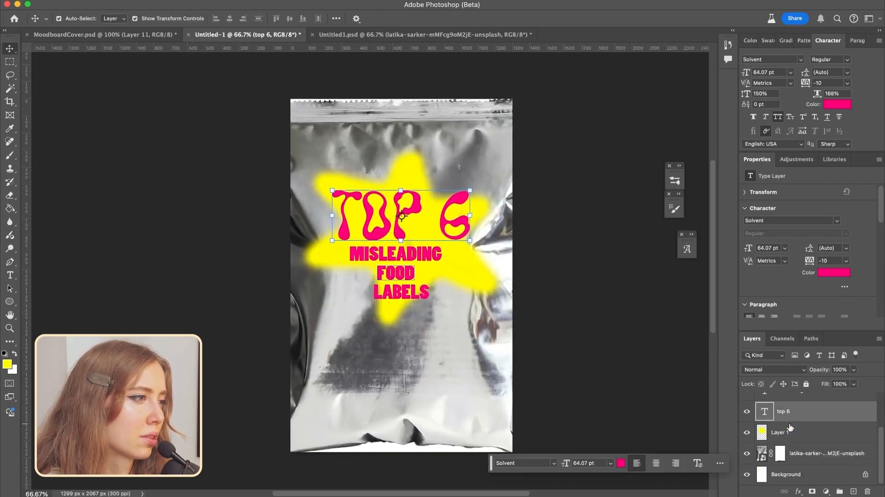
left_click(812, 453)
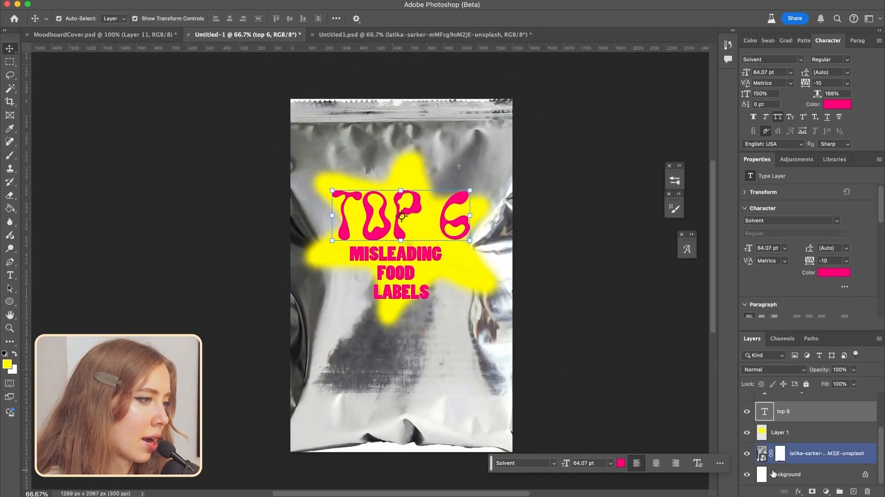
left_click(747, 433)
left_click(410, 270)
left_click_drag(442, 222, 441, 177)
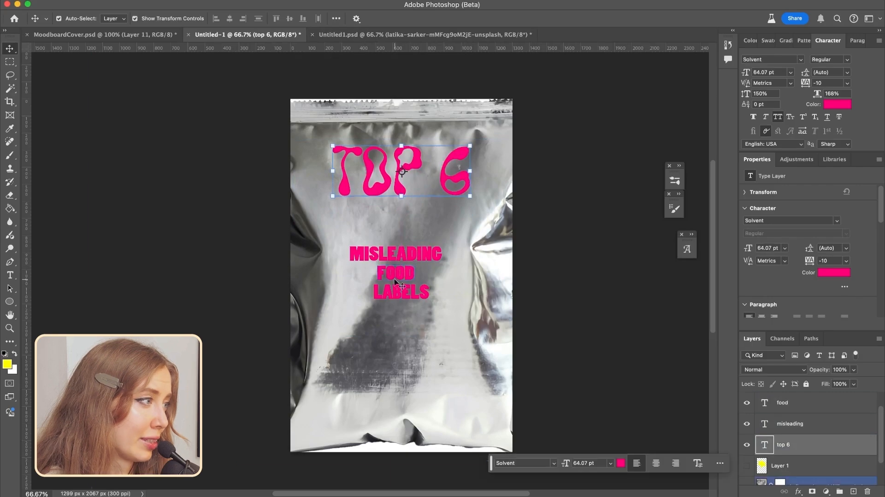
left_click_drag(410, 258, 410, 231)
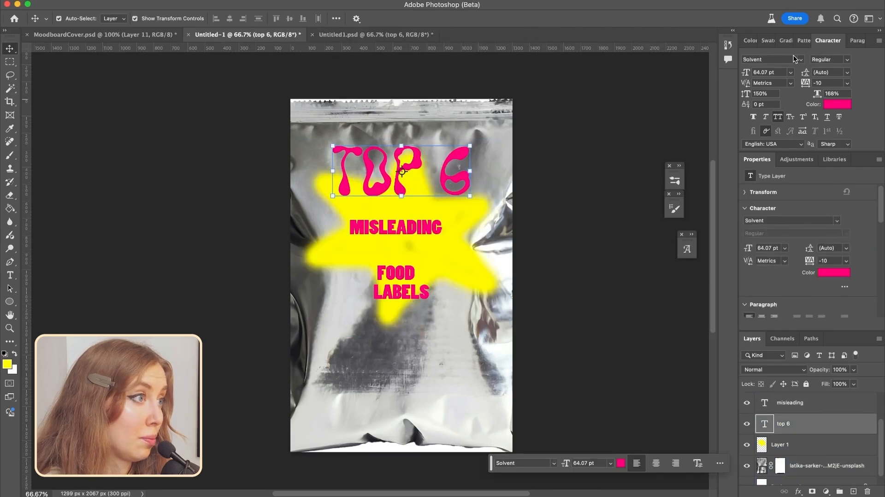
- Set the TOP 6 text in Cheee Conshred and center it across the yellow star, just above MISLEADING
left_click(801, 60)
scroll(794, 398, "down", 15)
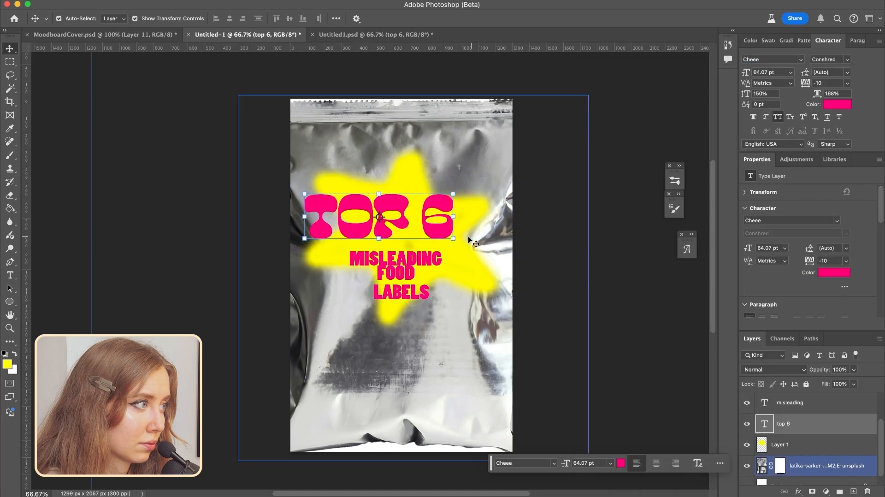
key("shift+Down")
key("shift+Down")
key("shift+Down")
key("shift+Down")
key("shift+Down")
key("shift+Down")
key("shift+Down")
key("shift+Down")
key("shift+Down")
key("shift+Down")
key("shift+Down")
key("shift+Down")
key("shift+Down")
key("shift+Down")
key("shift+Down")
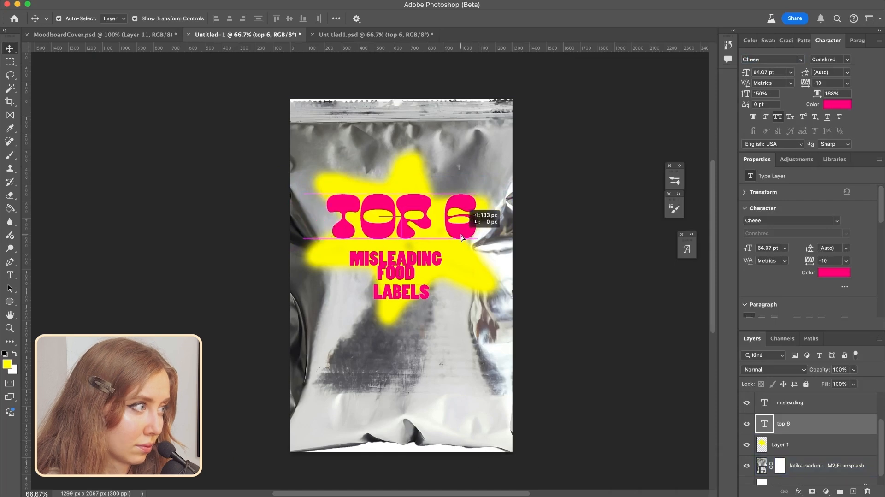
left_click_drag(472, 243, 466, 237)
left_click(614, 340)
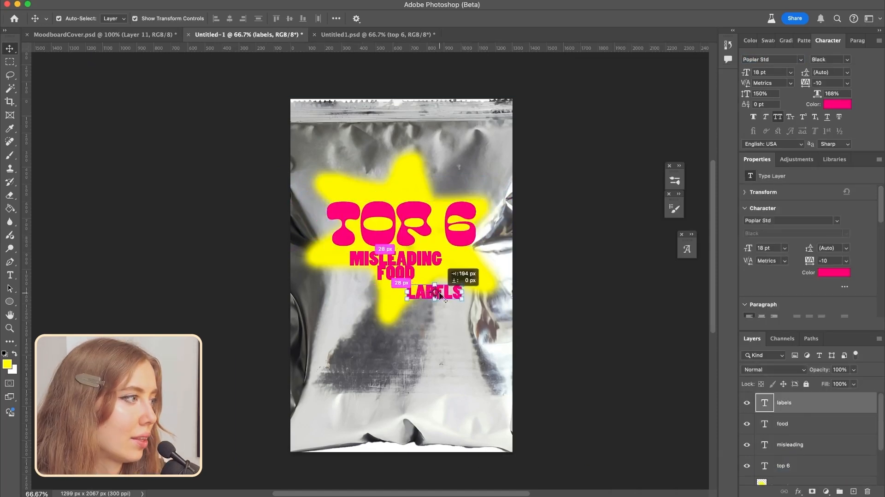
- Offset the FOOD text down and to the left beneath MISLEADING, and scale the TOP 6 text down to 59.5 pt
left_click_drag(396, 274, 388, 277)
left_click(413, 257)
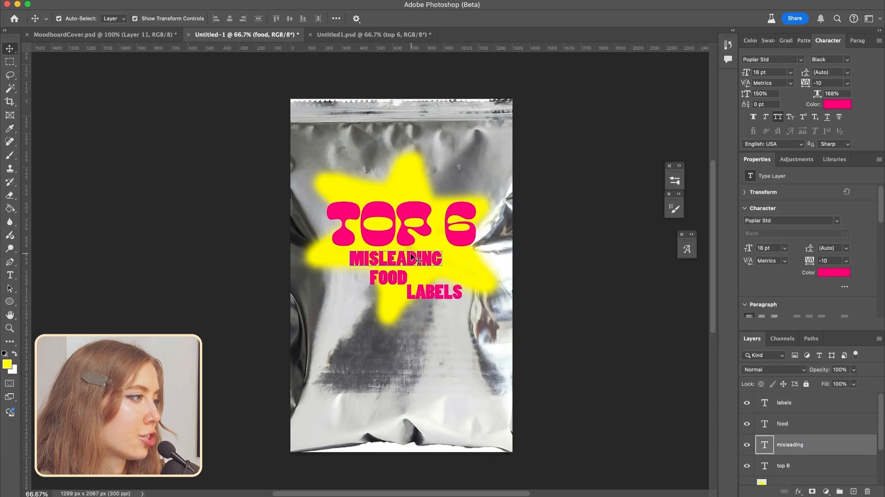
left_click(454, 219)
left_click_drag(478, 189, 470, 189)
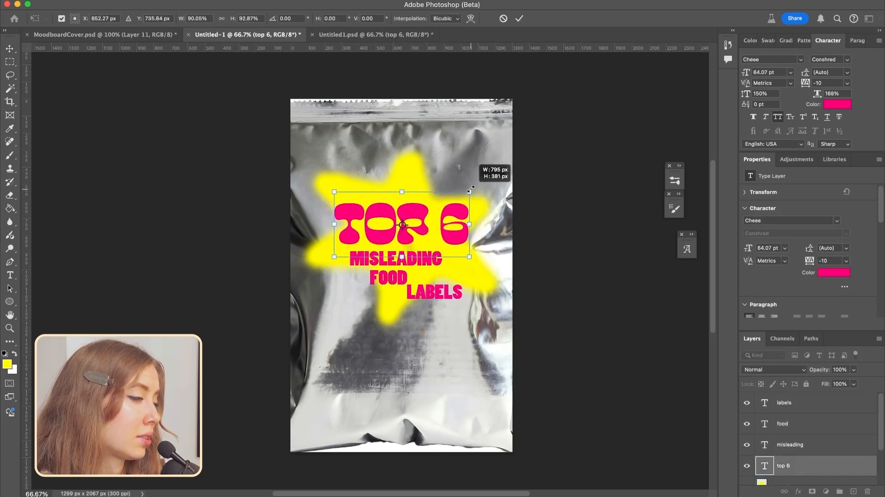
- Scale the MISLEADING, FOOD and LABELS text down to 14.27 pt and shift the three lines about 40 px sideways under TOP 6
left_click(358, 269)
left_click_drag(366, 264, 379, 264)
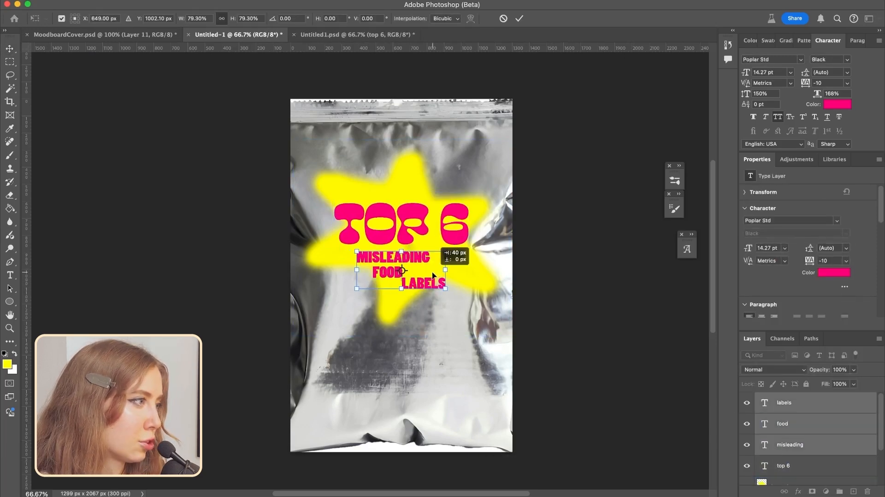
left_click(551, 338)
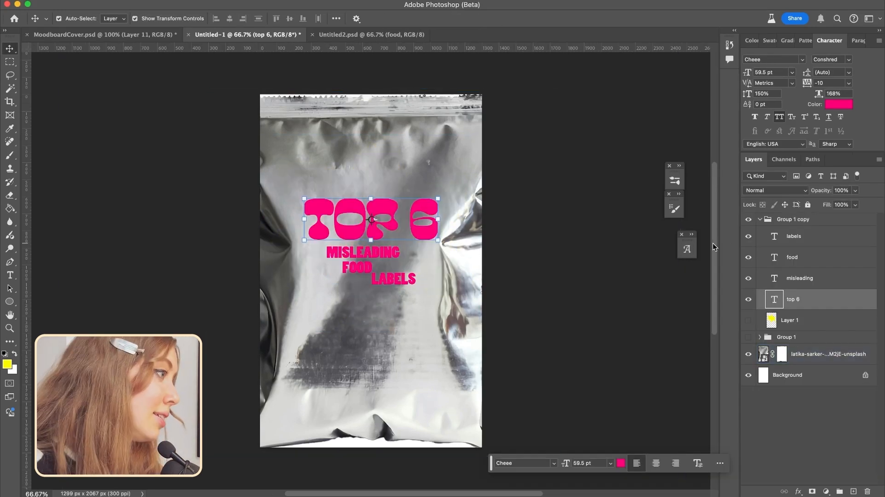
- Recolor all four title text layers in the copied group to yellow (fff72a)
left_click(828, 239, "shift")
left_click(839, 104)
left_click(754, 338)
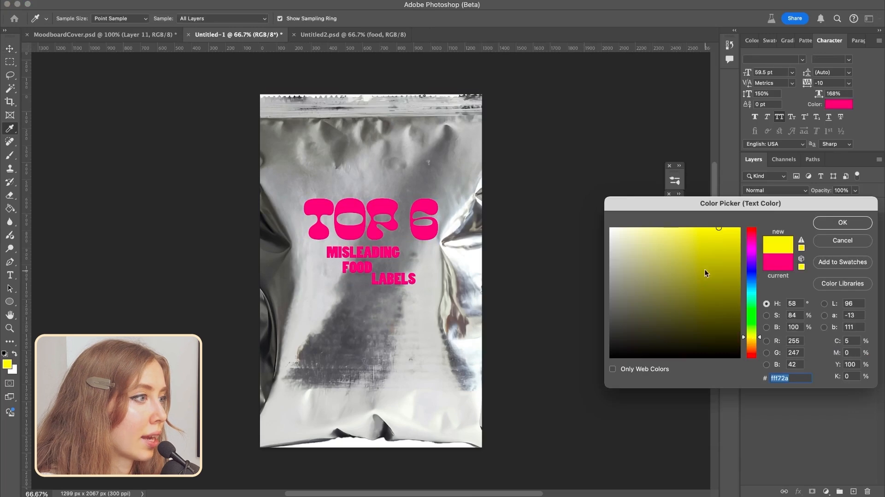
left_click(843, 223)
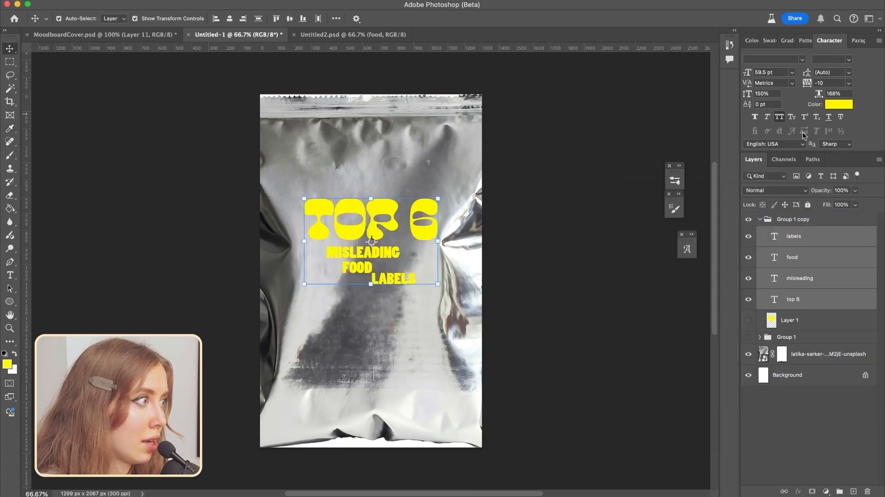
- Duplicate the foil bag image layer and darken it with a Curves adjustment
left_click(825, 354)
key("ctrl+j")
key("ctrl+m")
left_click_drag(557, 95, 799, 195)
mouse_move(646, 295)
left_mouse_down()
mouse_move(653, 313)
mouse_move(646, 297)
left_mouse_up()
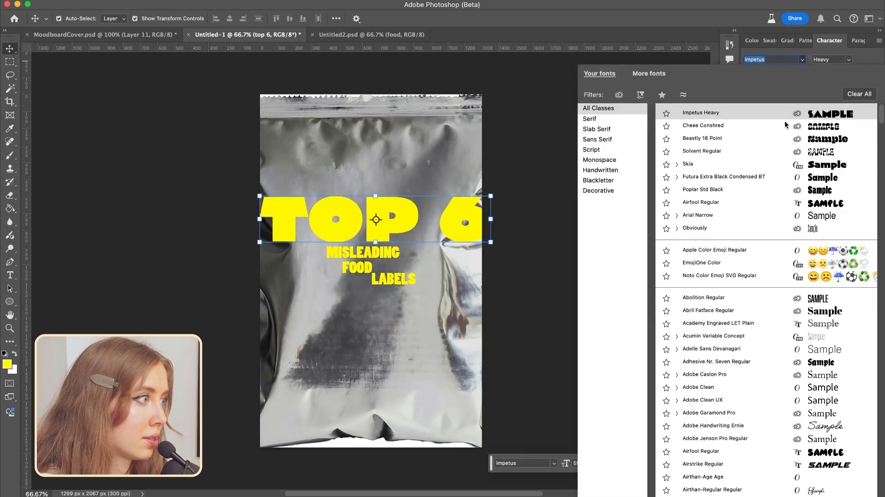
- Try several display fonts on the title text and change TOP 6, FOOD and LABELS to VAG Rundschrift D
left_click(802, 59)
scroll(768, 387, "down", 5)
scroll(768, 386, "down", 10)
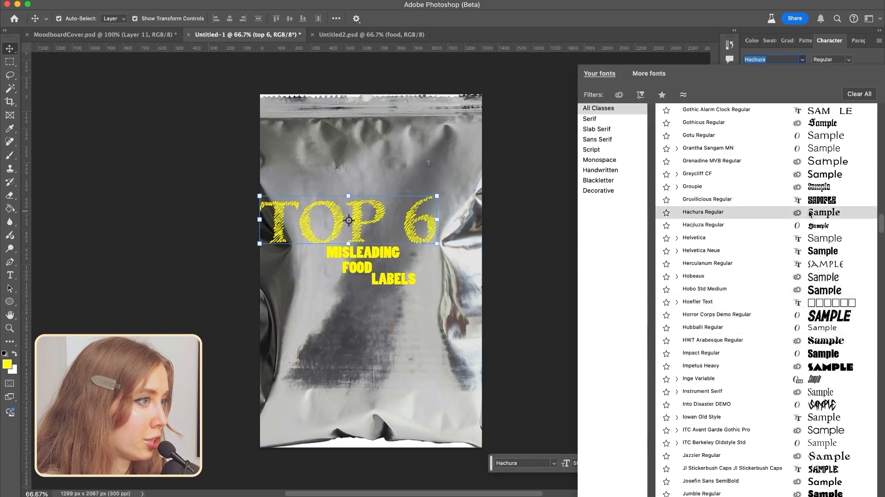
scroll(794, 415, "down", 1)
scroll(794, 415, "down", 15)
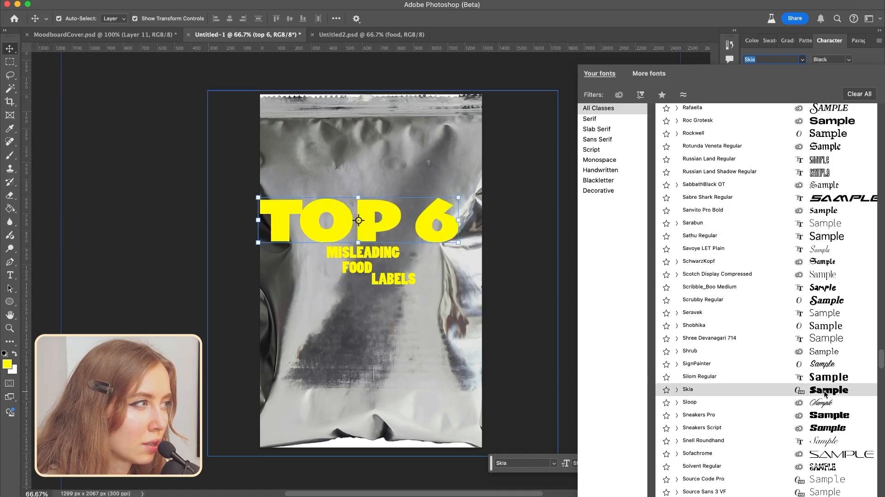
scroll(825, 391, "down", 3)
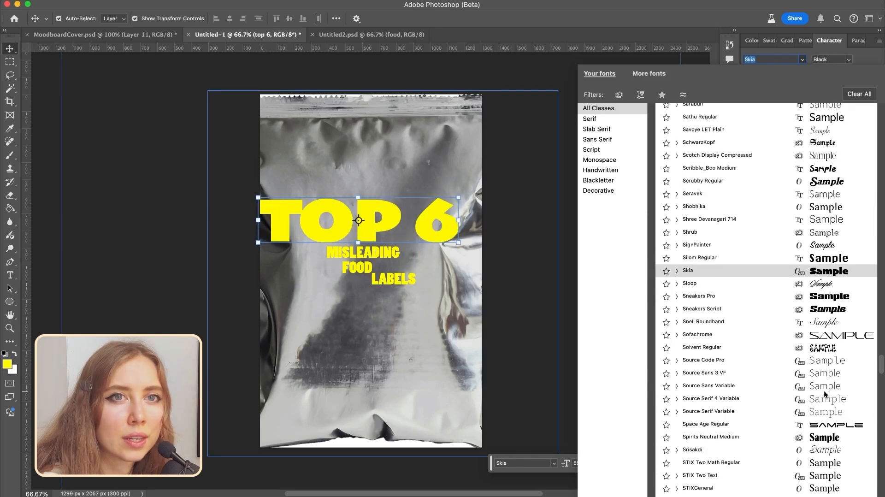
scroll(824, 391, "down", 5)
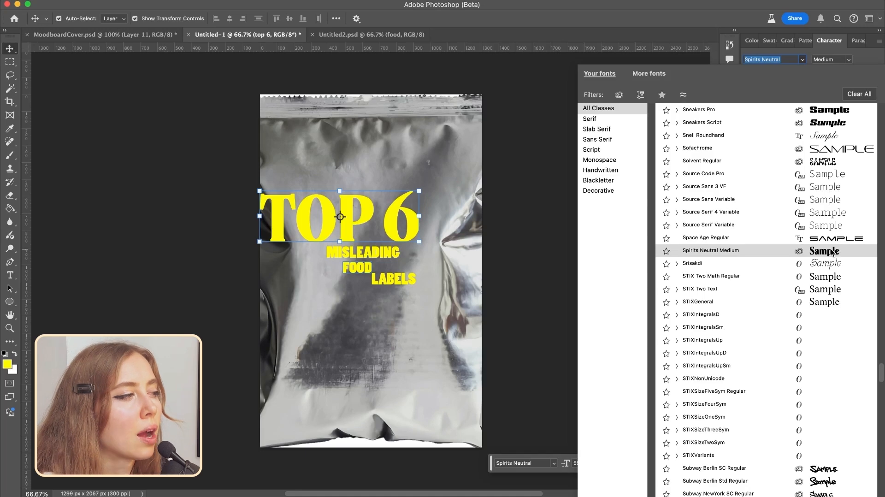
scroll(825, 265, "down", 8)
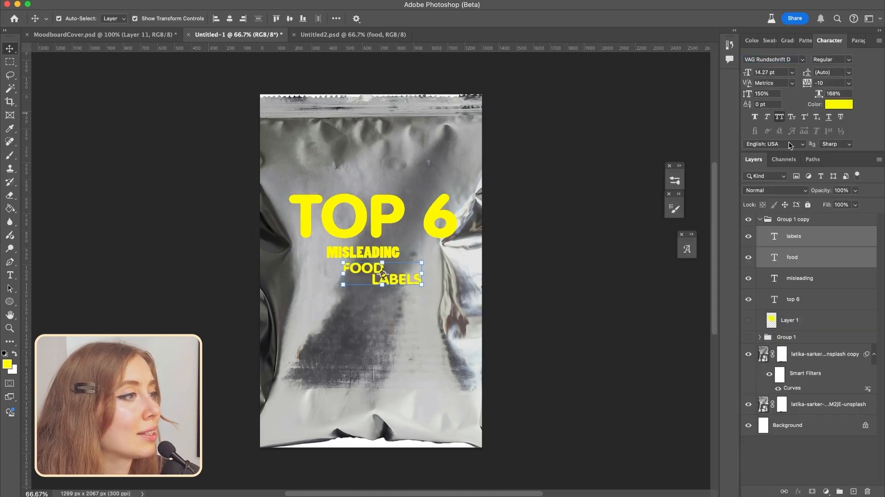
- Turn off all caps for the food and labels text, enlarge both to 46.74 pt and stack them beneath MISLEADING
left_click(779, 117)
left_click_drag(344, 283, 224, 470)
left_click(306, 272)
left_click_drag(272, 279, 403, 278)
left_click_drag(381, 317, 406, 301)
- Scale the TOP 6 text down to well under half its size and move it up, clear of MISLEADING
left_click(405, 222)
left_click(446, 205)
left_click_drag(457, 194, 405, 208)
key("Return")
left_click(590, 197)
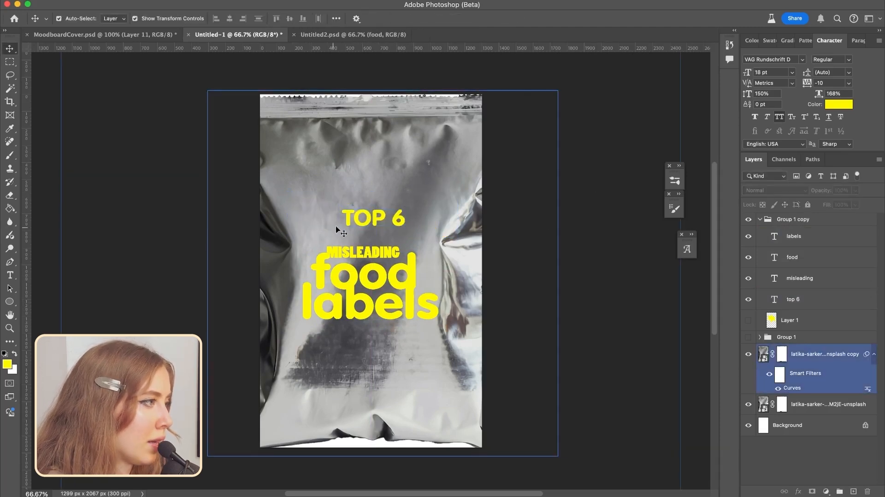
key("super+z")
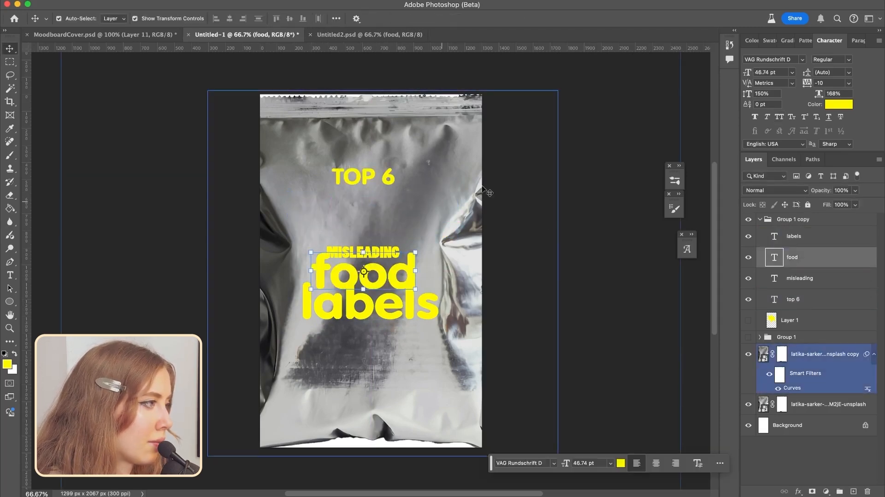
- Move MISLEADING directly under TOP 6, then bring food and labels up beneath it as a tight stack
left_click(567, 156)
left_click_drag(368, 251, 386, 190)
left_click_drag(379, 268, 385, 227)
left_click_drag(375, 307, 376, 265)
key("Down")
key("Down")
key("Down")
key("Down")
key("Down")
key("Down")
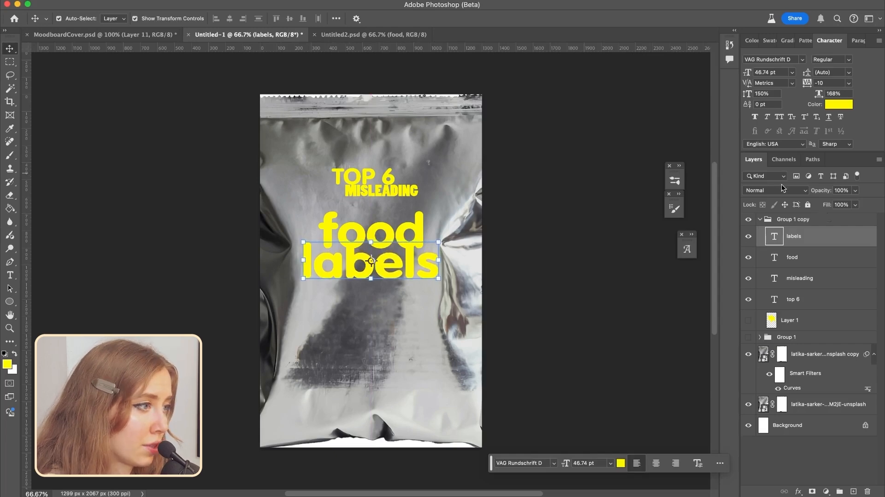
- Select the food and labels text together and stretch both words taller
left_click(792, 257, "shift")
key("super+t")
left_click_drag(371, 278, 374, 321)
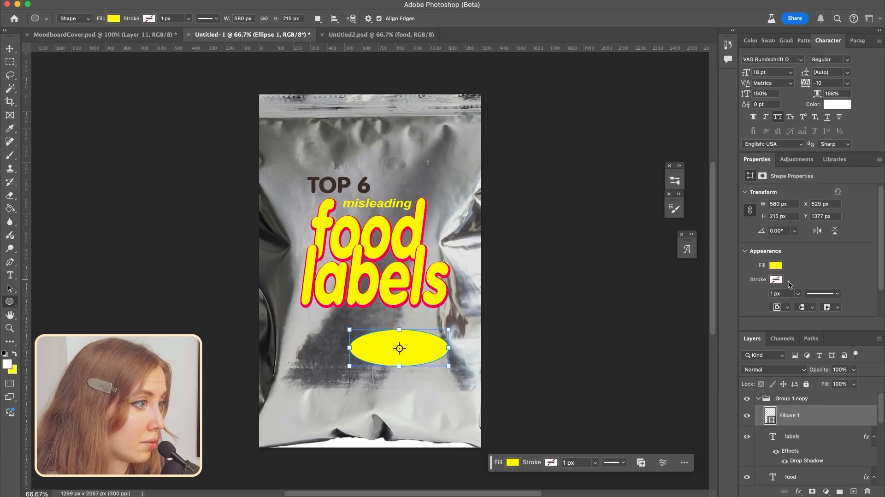
- Change the fill of the ellipse below the title to white
double_click(778, 269)
double_click(778, 268)
left_click(775, 266)
left_click(751, 318)
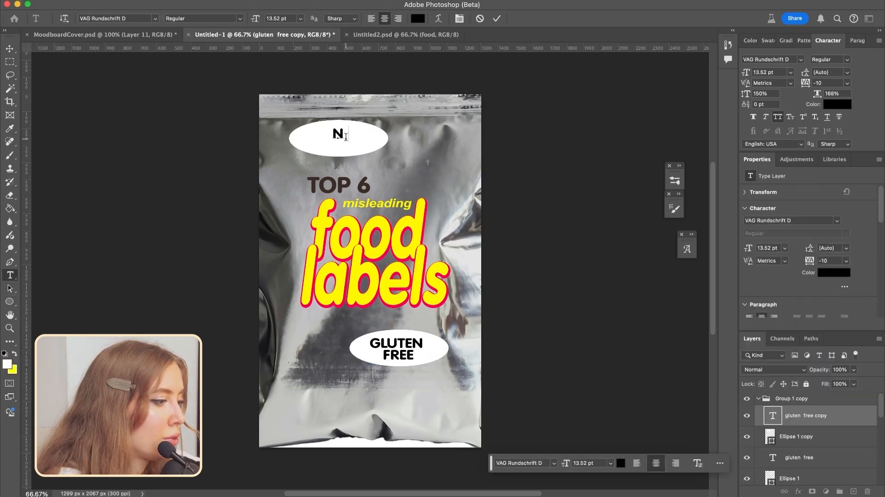
- Replace the text on the copied ellipse badge with NO ADDED SUGAR on two lines
type("O A DDED")
key("Return")
type("SUGAR")
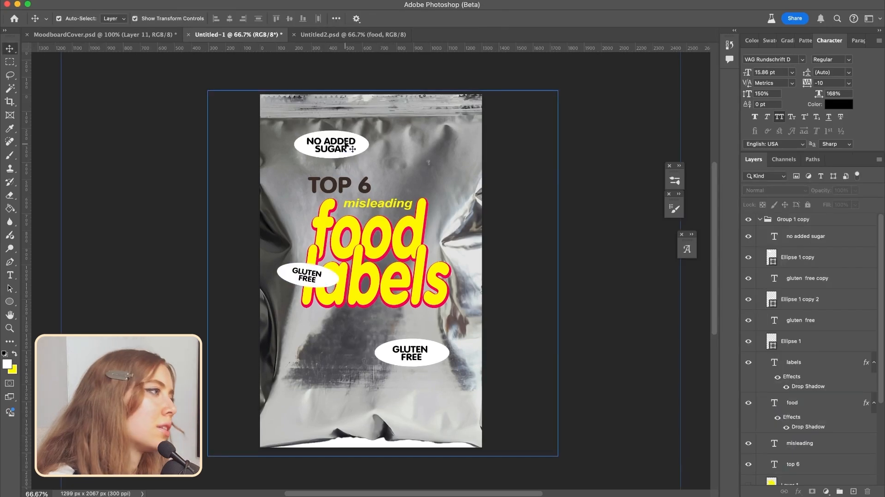
- Move the NO ADDED SUGAR text with its ellipse across to the bag's upper right, slightly shrunk and tilted
left_click(346, 144)
left_click(815, 255, "shift")
left_click_drag(345, 144, 438, 161)
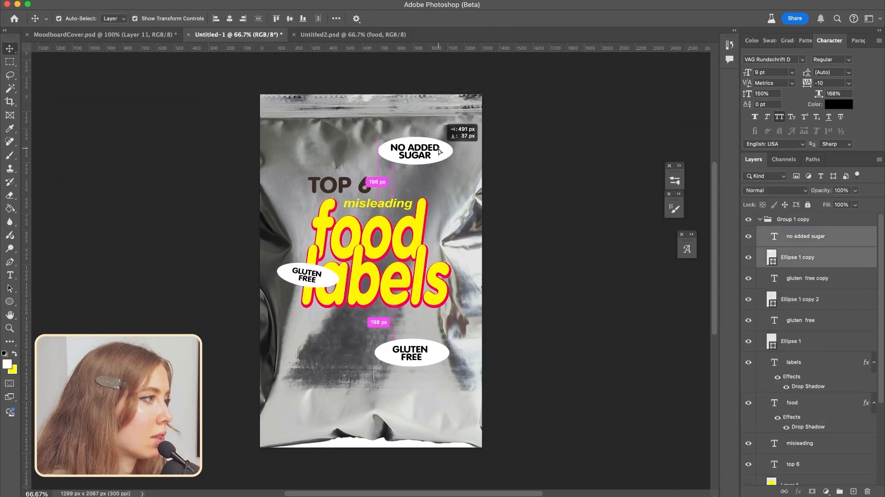
key("Return")
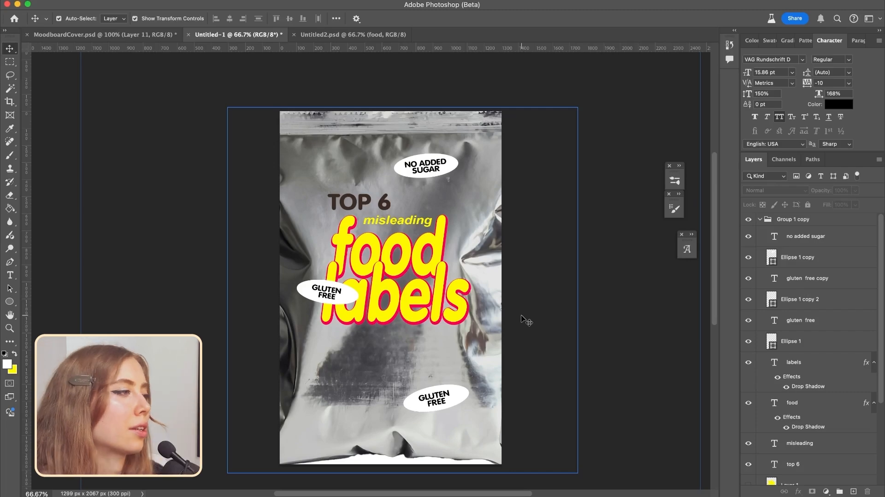
- Switch to the MoodboardCover document and examine the red Alt+Native Collection poster with its white objects up close
left_click(101, 34)
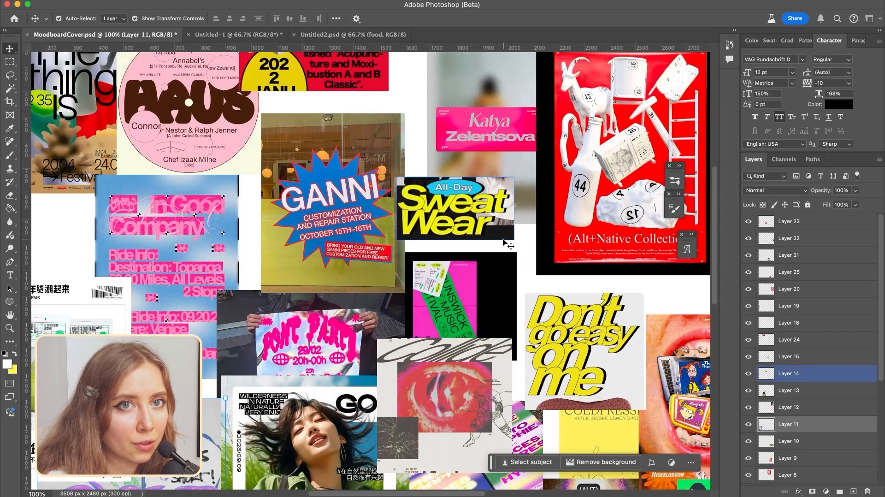
scroll(506, 243, "right", 4)
scroll(506, 243, "down", 2)
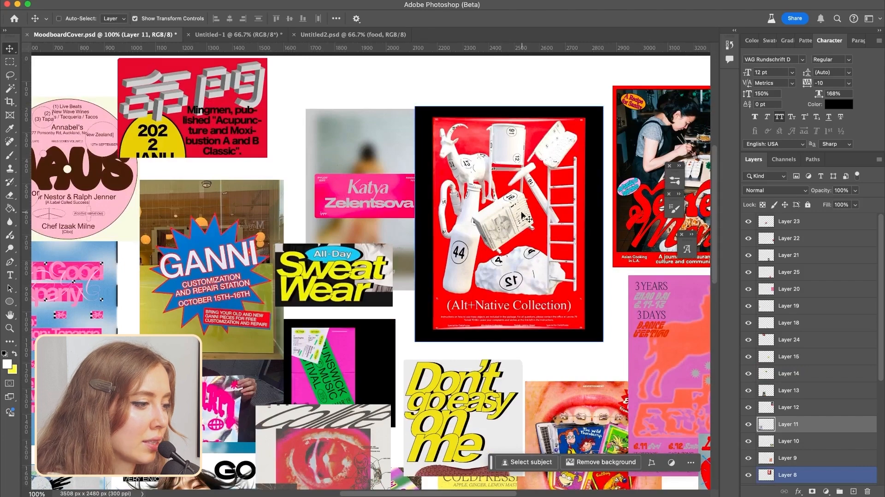
key("super+plus")
scroll(521, 215, "right", 3)
scroll(521, 215, "down", 2)
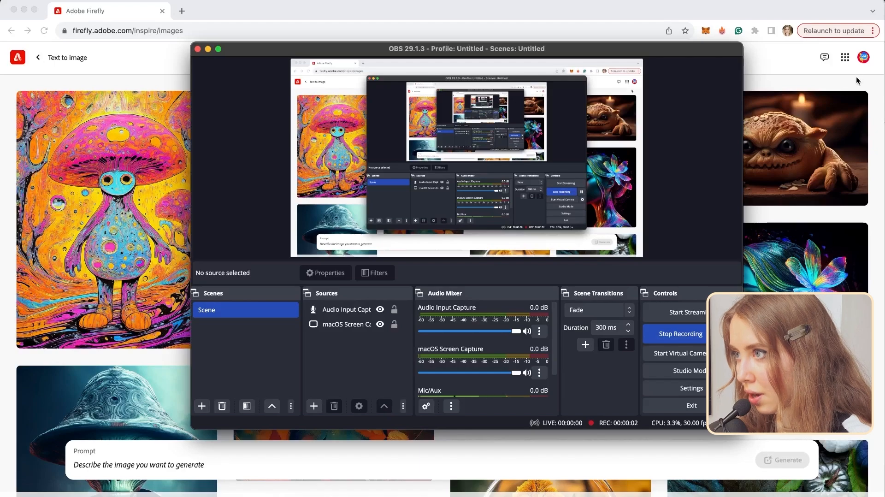
- In Adobe Firefly, generate images from "apple that looks like a 3d model without any texture or material applied to it. white isolated on white background"
left_click(856, 76)
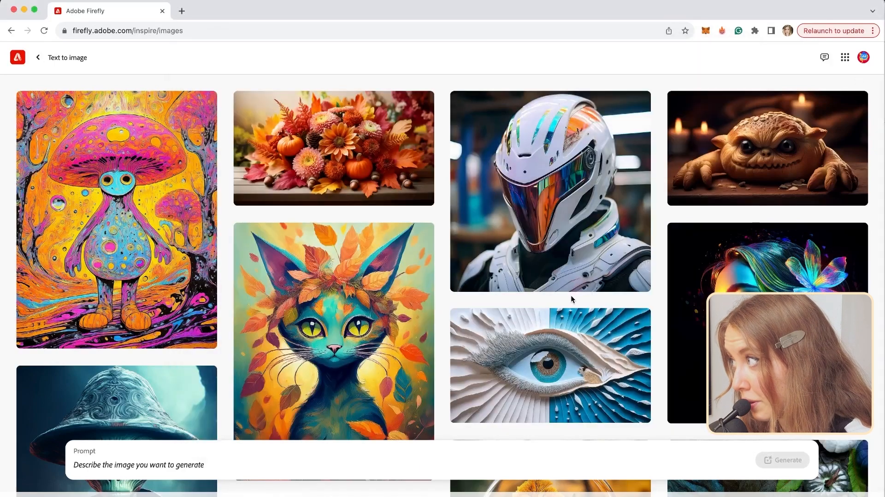
scroll(516, 354, "down", 15)
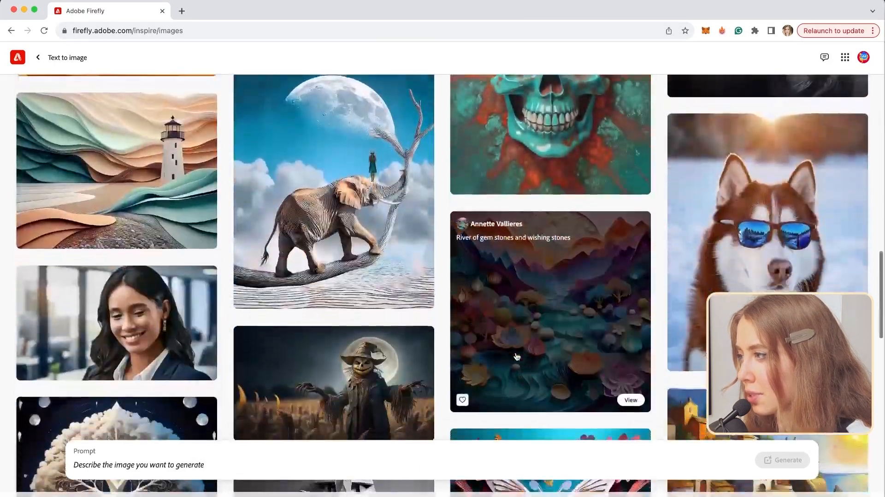
scroll(516, 354, "down", 5)
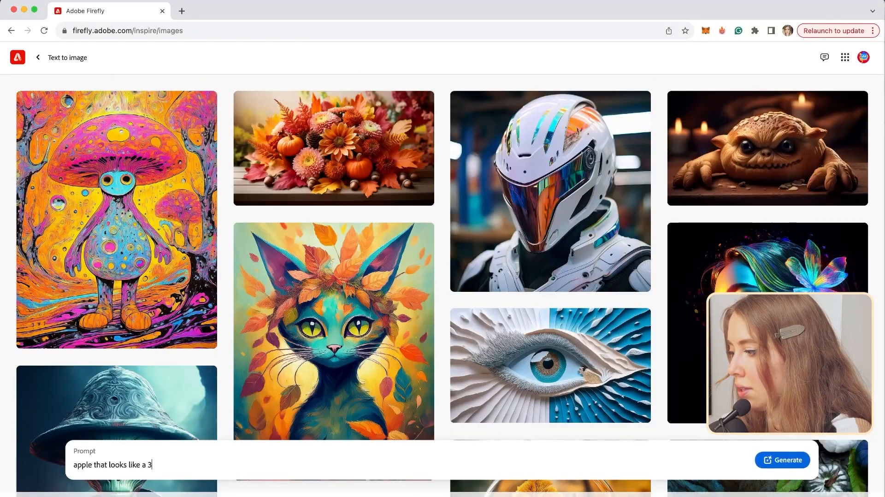
type("without any texture or")
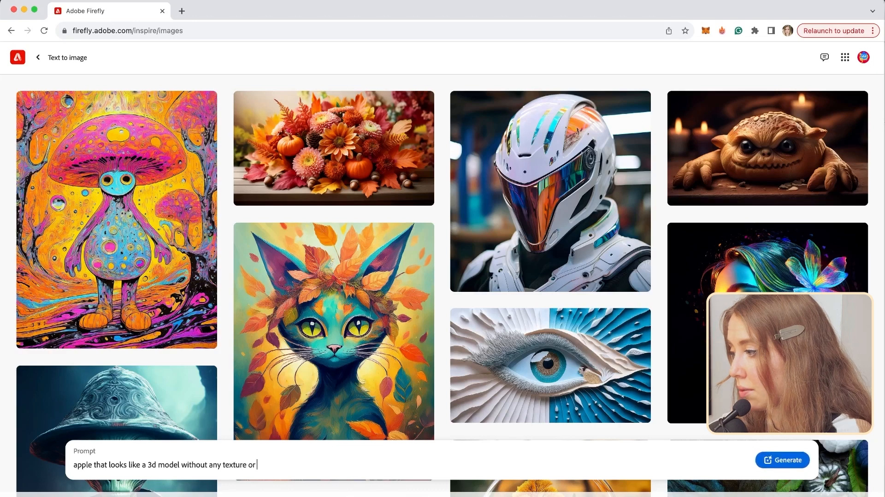
type(" material applied to it. white iso")
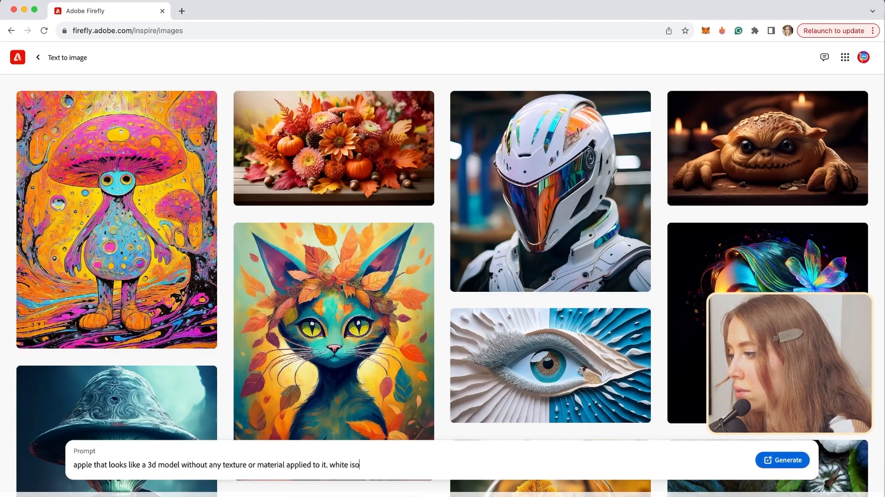
type("lated on white b")
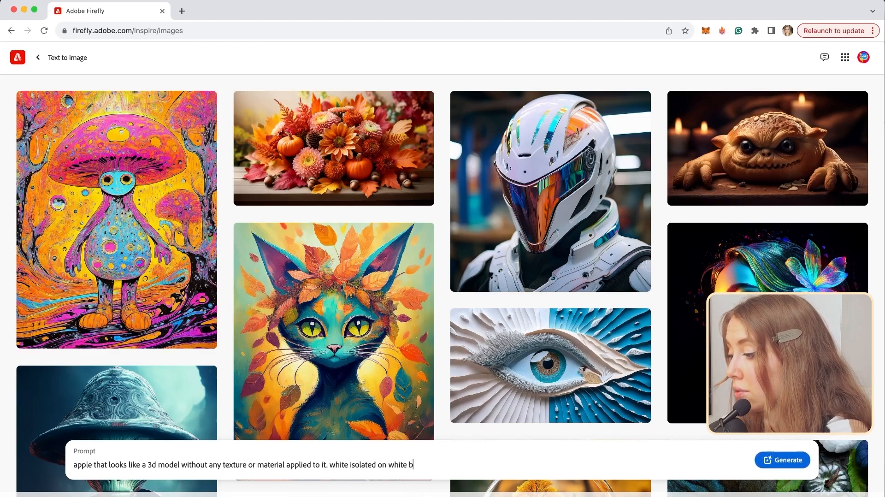
type("ackgroun")
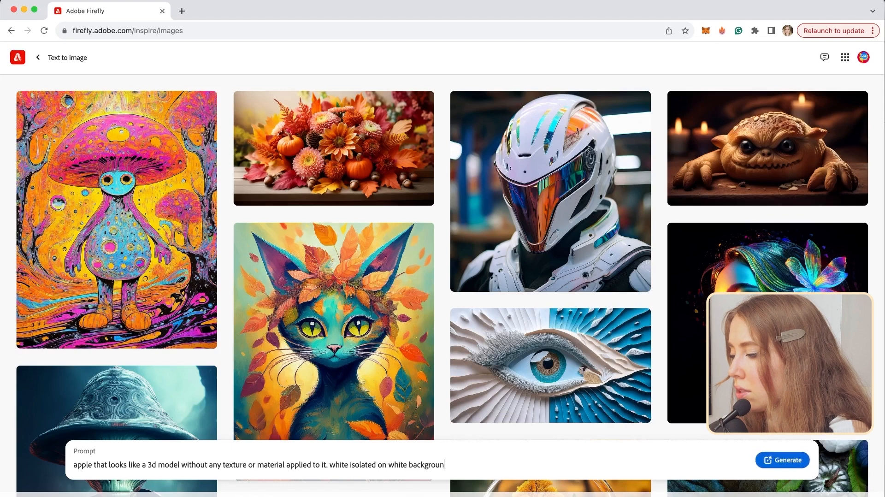
type("d")
key("Return")
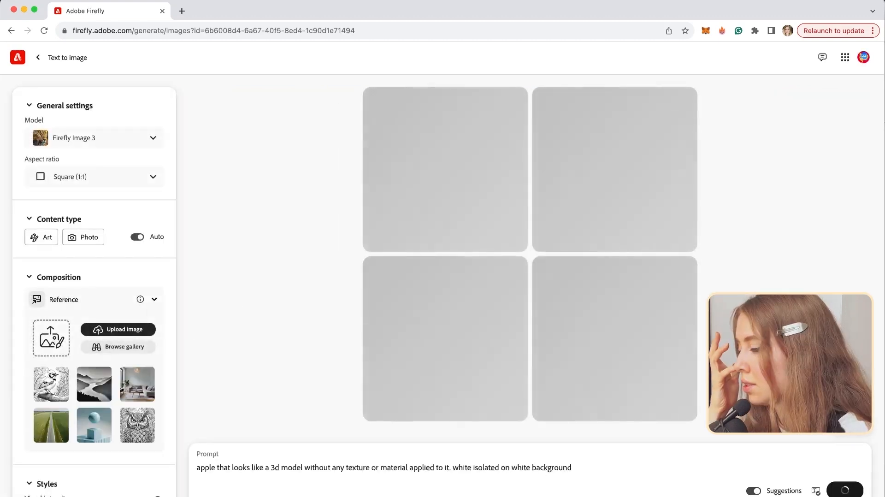
- Apply the plain white 3D objects style reference, remove "model" from the prompt and regenerate the apple images
scroll(102, 316, "down", 5)
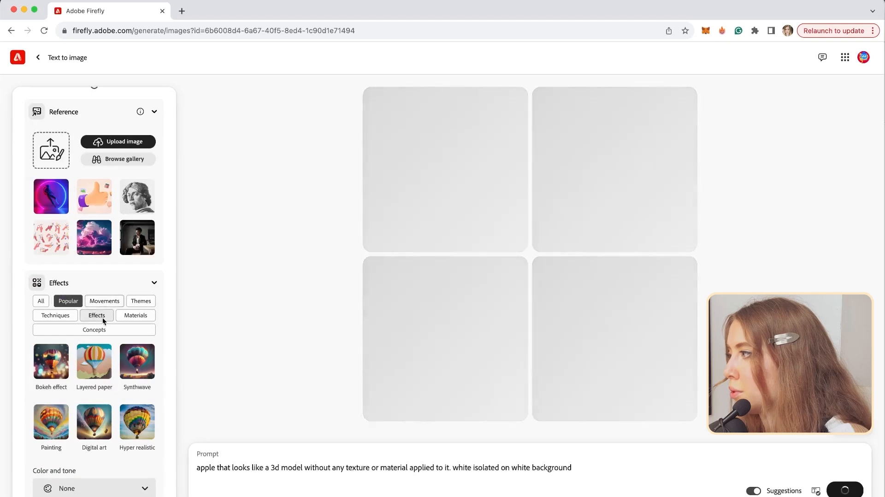
scroll(123, 300, "up", 3)
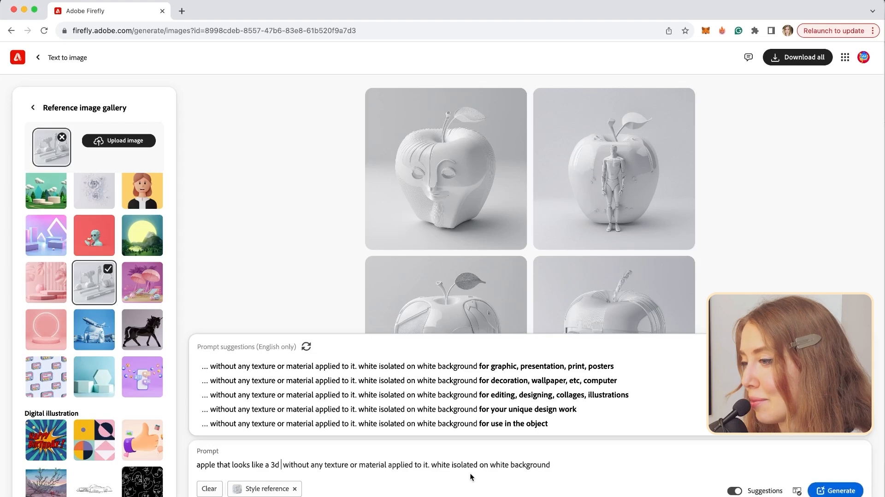
left_click(847, 493)
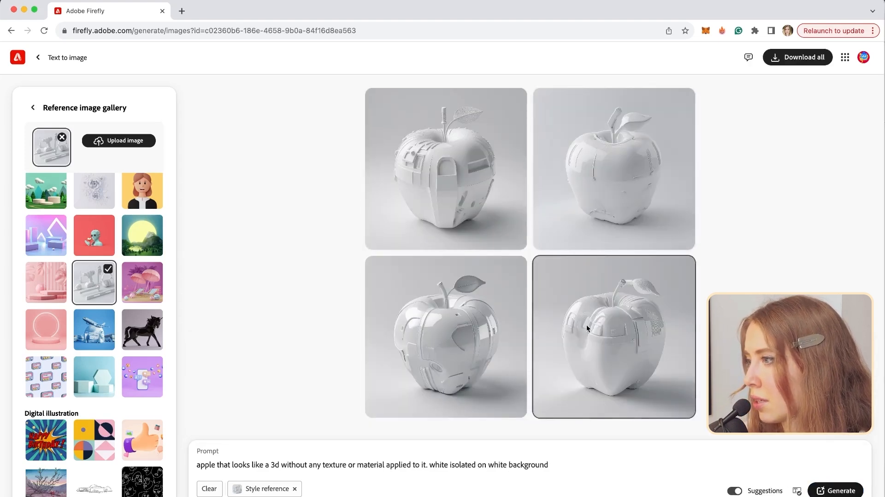
- Lower the style's visual intensity, regenerate the apple images and view the smooth apple with the dark leaf enlarged
scroll(106, 239, "up", 5)
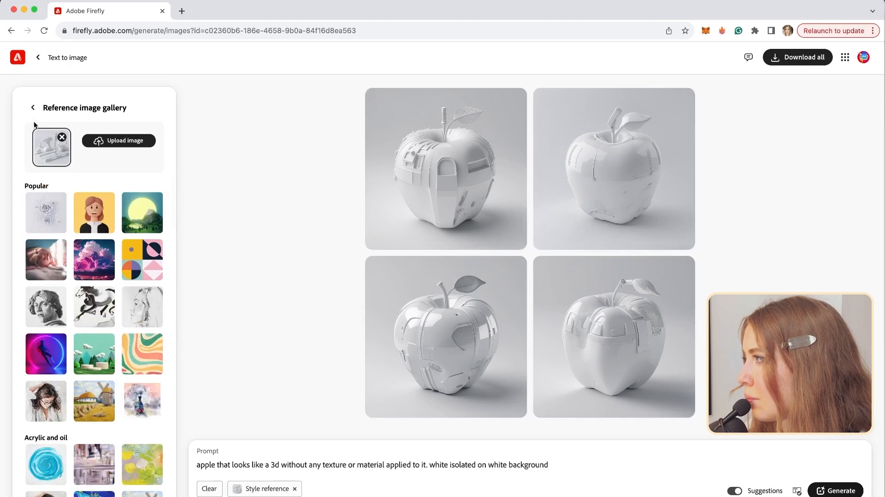
left_click(33, 108)
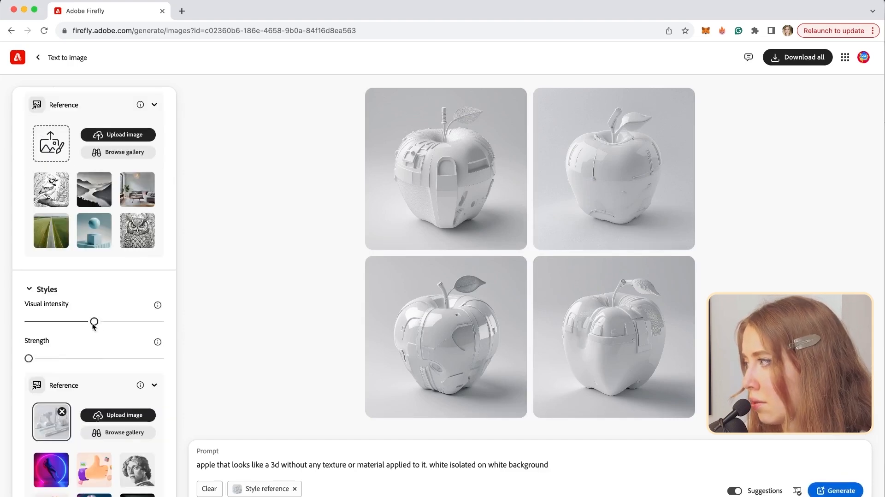
left_click_drag(93, 324, 49, 323)
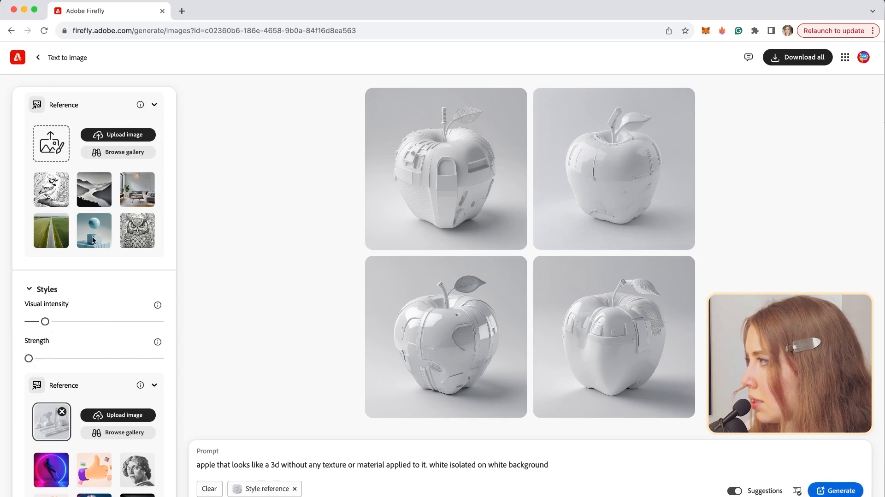
left_click(687, 350)
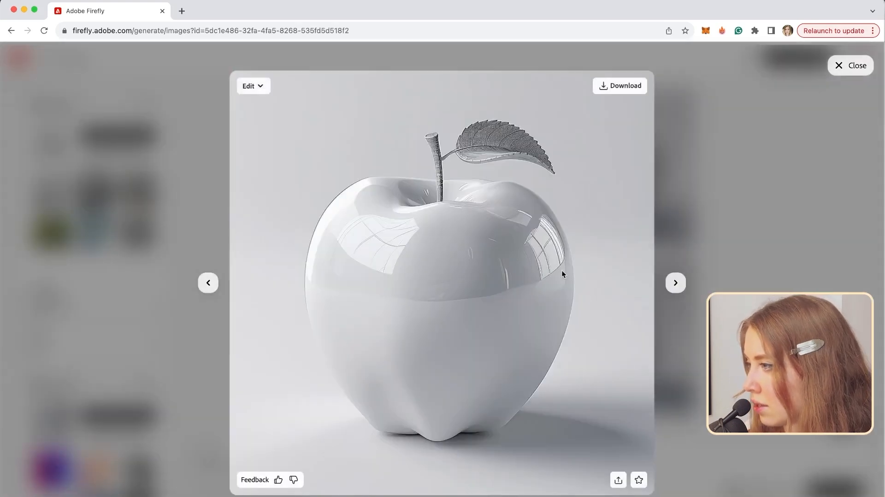
left_click(118, 353)
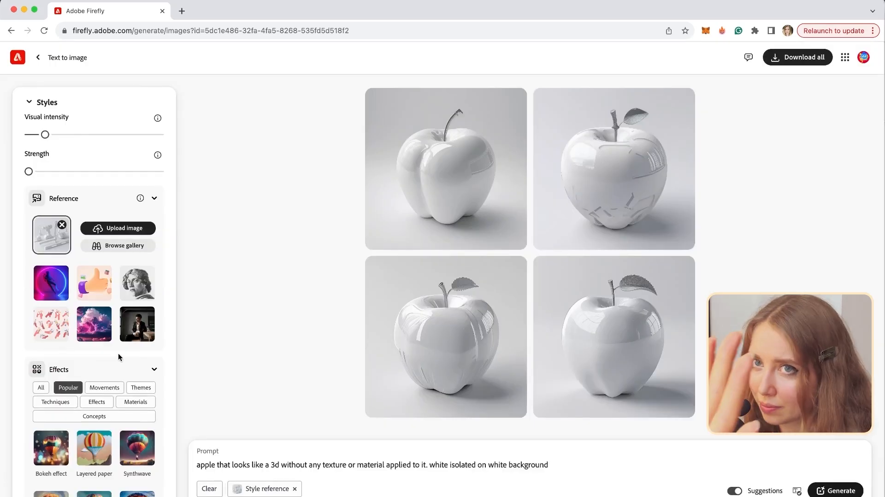
scroll(109, 316, "up", 3)
scroll(109, 316, "up", 4)
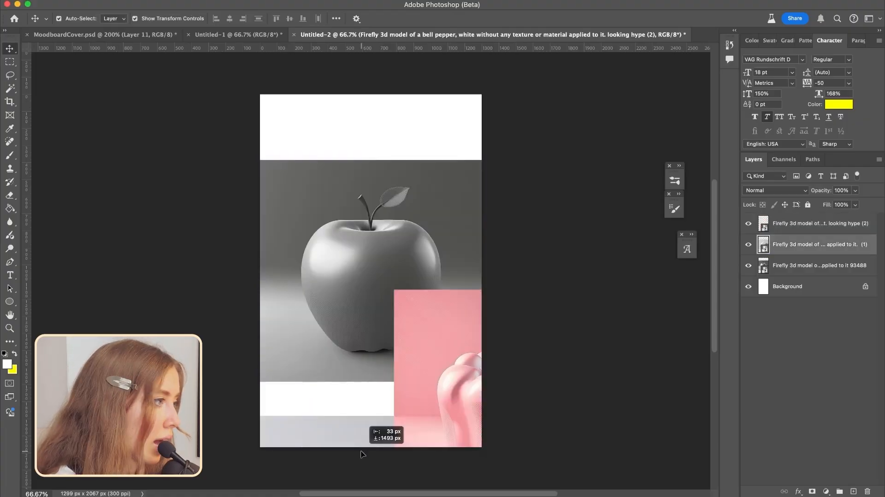
- In the Untitled-2 Photoshop document, arrange the generated images with the apple across the page top and the bag below it
left_click_drag(362, 455, 356, 352)
left_click(400, 203)
left_click_drag(399, 204, 321, 247)
- Remove the background from the grey apple image
key("super+plus")
scroll(259, 354, "left", 5)
scroll(259, 354, "down", 1)
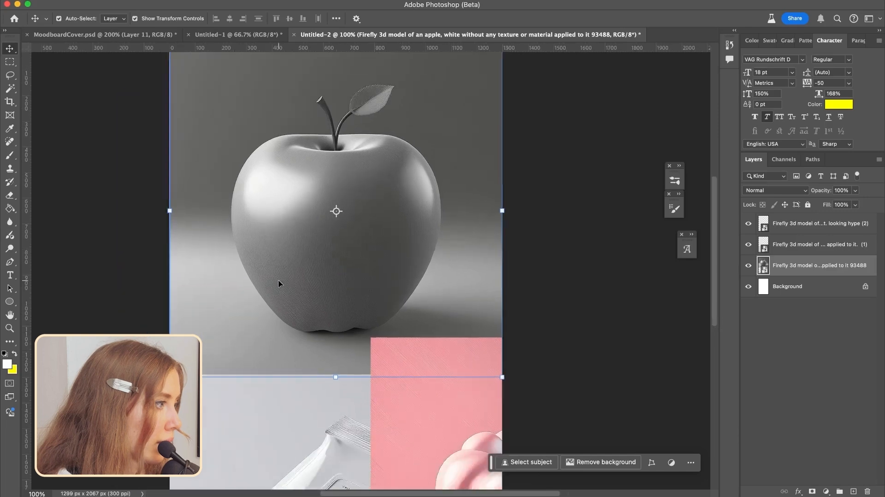
left_click(621, 461)
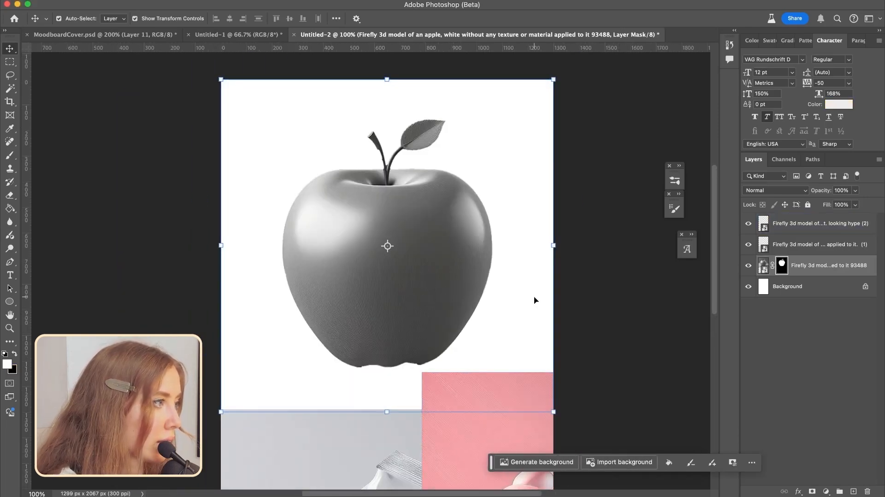
- Brighten the grey apple with a Curves adjustment by moving the white point to a lower input
key("super+m")
left_click_drag(727, 262, 689, 252)
key("Escape")
left_click(764, 265)
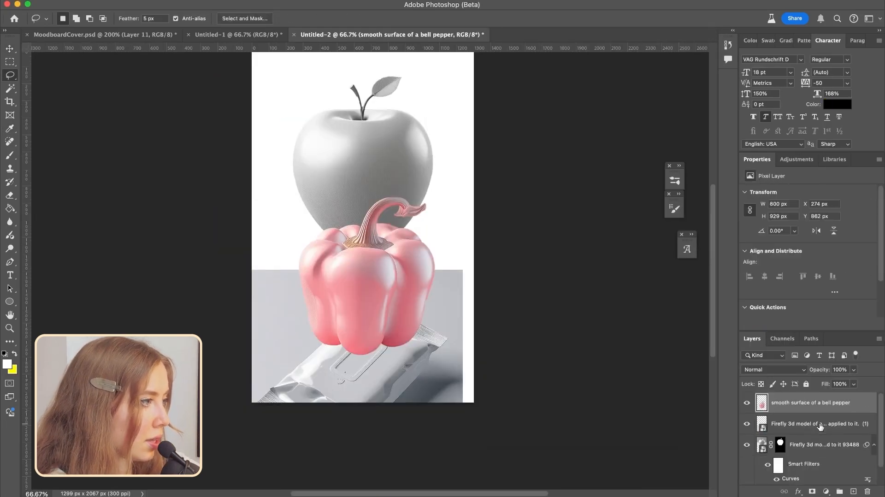
- Desaturate the pink bell pepper to neutral grey with Hue/Saturation
key("super+u")
left_click_drag(592, 296, 548, 268)
left_click(745, 223)
- Increase the bell pepper's contrast with Curves, moving the white and black points inward and slightly lowering the midtones
key("super+m")
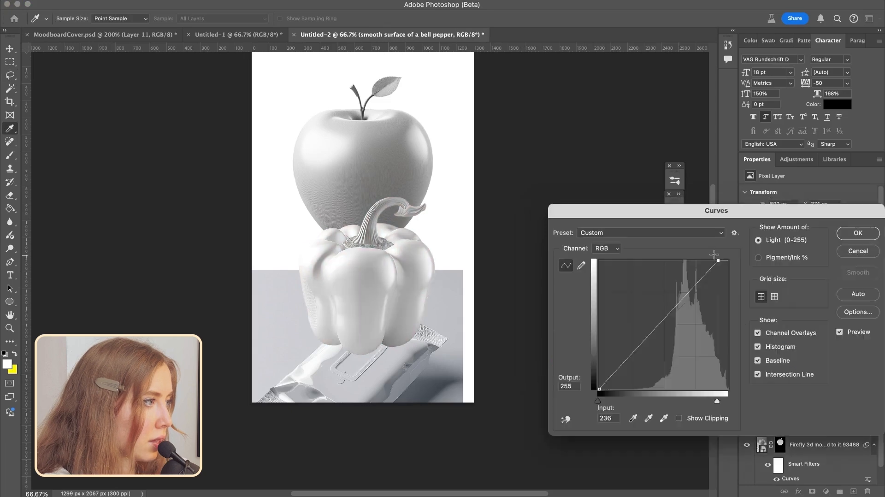
left_click_drag(599, 389, 607, 388)
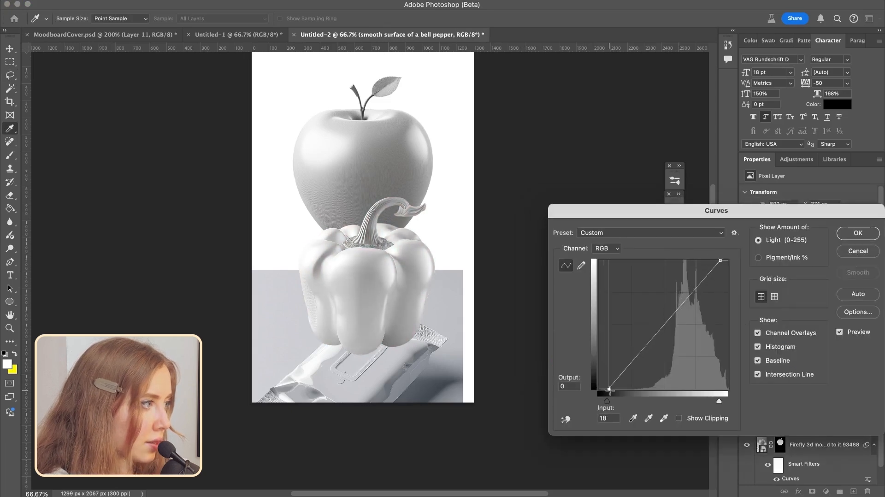
left_click_drag(664, 324, 665, 337)
left_click(848, 233)
- Convert the bell pepper layer to a smart object and move the apple down so it sits partly behind the pepper
right_click(804, 402)
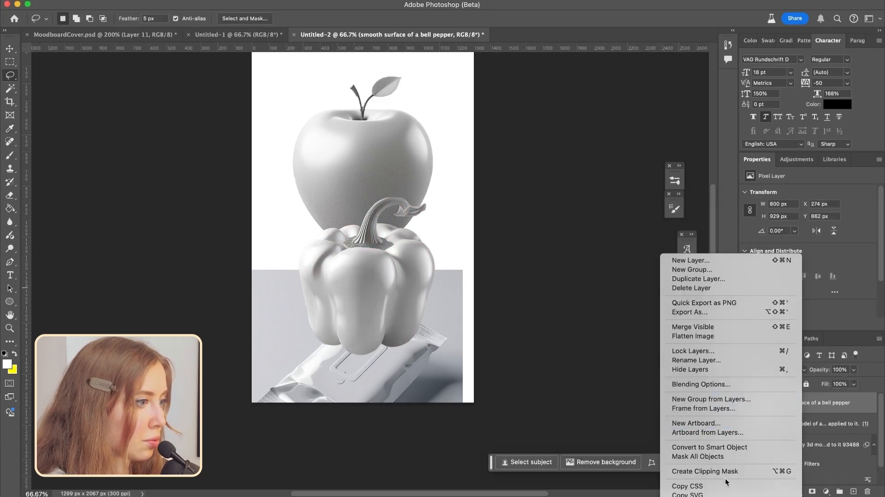
left_click(726, 447)
key("v")
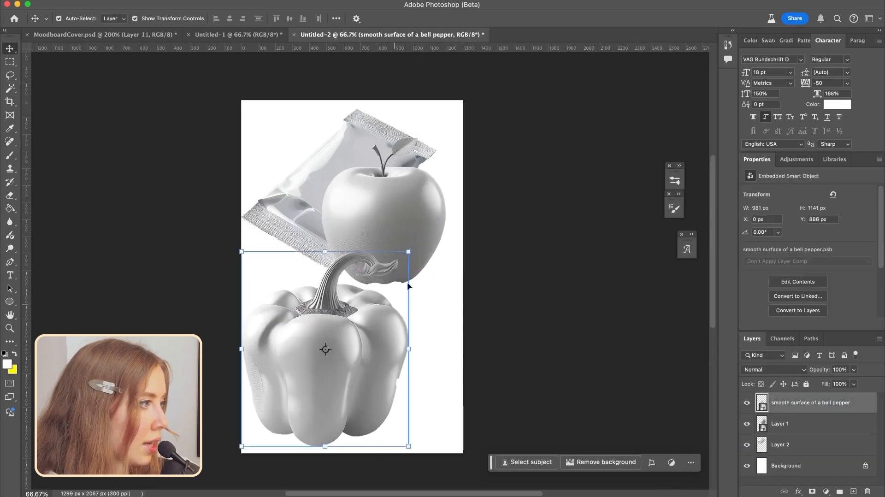
left_click_drag(413, 200, 426, 296)
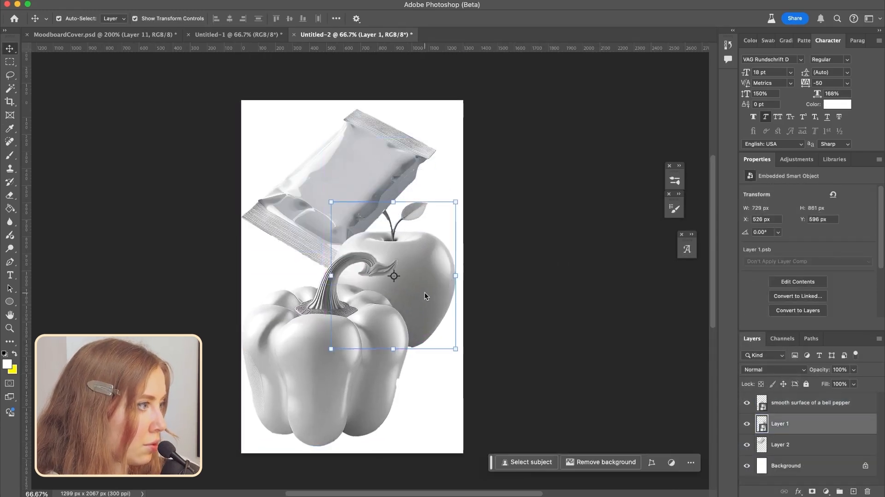
- Fill the Background layer with pure red
left_click(788, 466)
key("g")
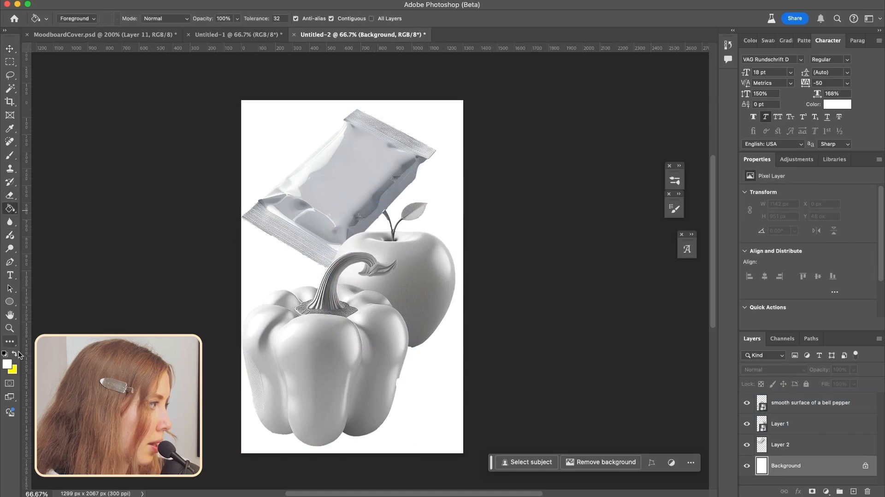
left_click(15, 355)
left_click(7, 364)
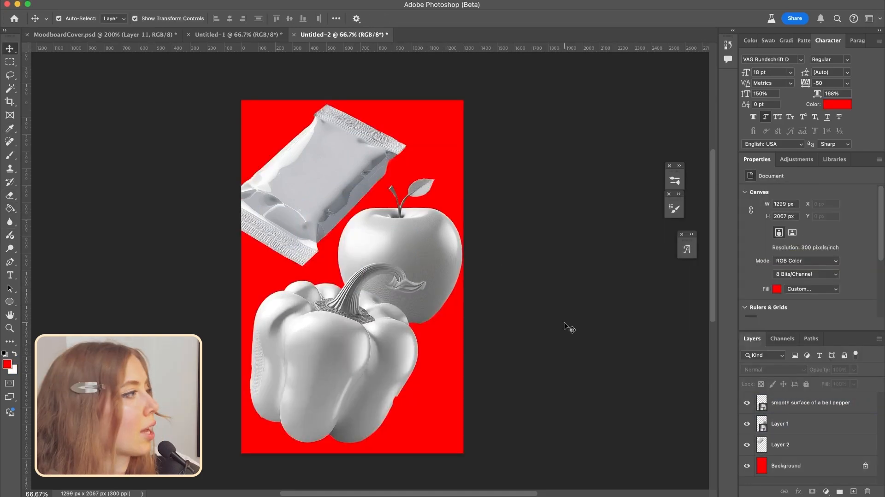
- Add the word "food" in VAG Rundschrift D above the pepper and enlarge it across the fruit
key("super+1")
key("t")
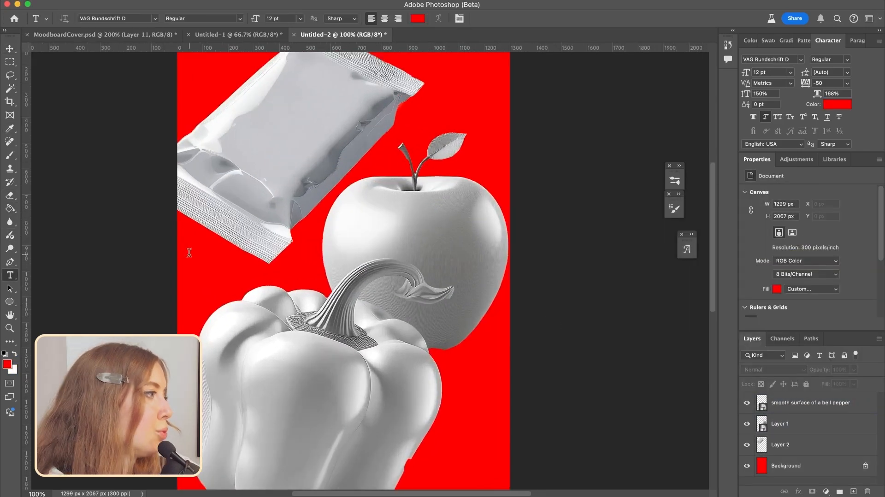
left_click(189, 252)
type("food")
type("v")
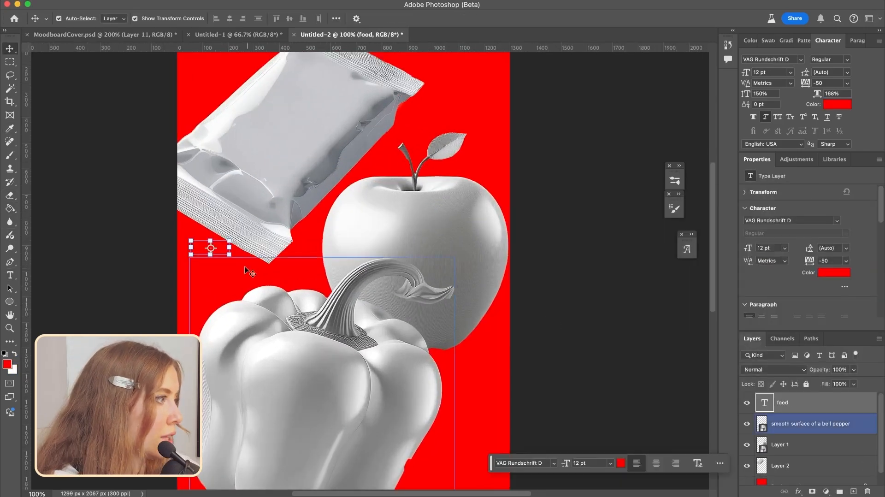
left_click_drag(229, 258, 357, 325)
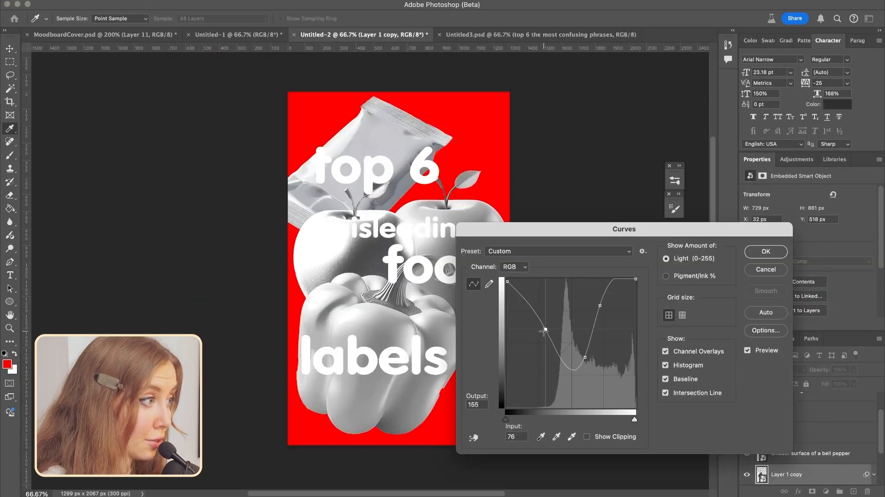
- Reshape the Curves adjustment on the copied apple, moving its middle point to input 131, output 183
left_click_drag(545, 338, 574, 315)
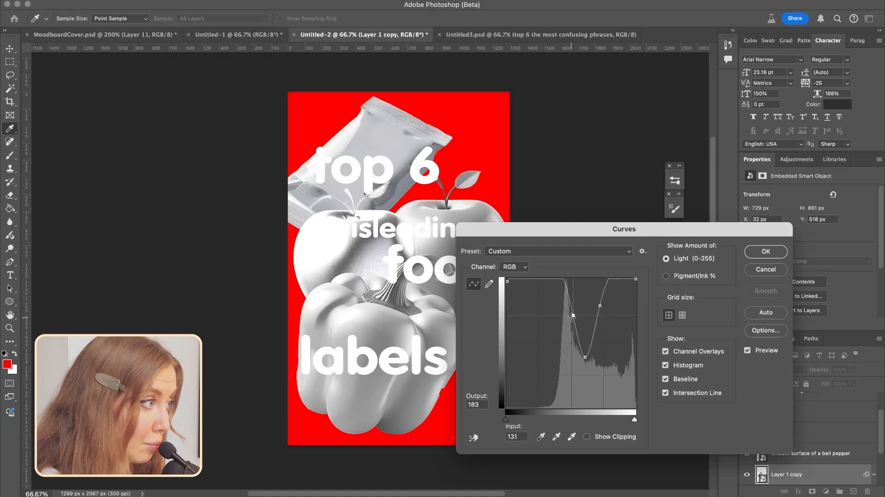
key("Return")
- Rearrange the fruit and scale the Layer 1 apple to about 82%, tilting it clockwise beneath the bag
left_click_drag(405, 285, 405, 326)
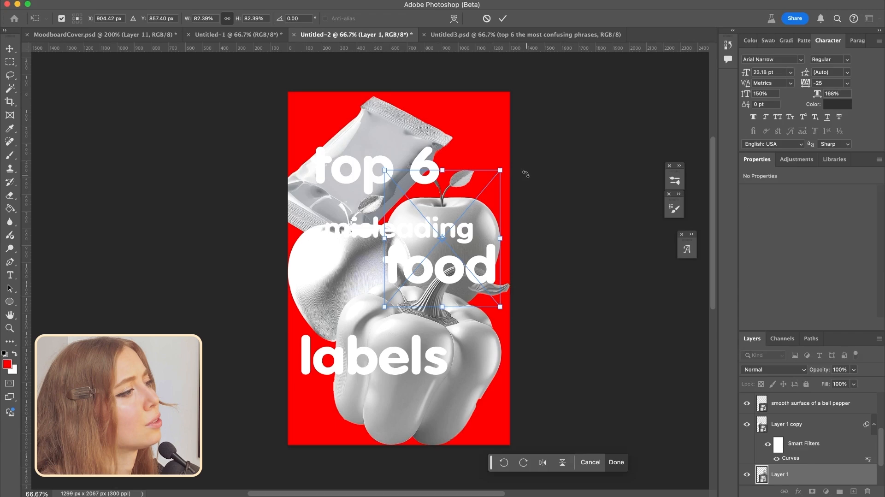
left_click_drag(525, 174, 458, 193)
key("Return")
- Place the copied apple near the page's left edge between bag and pepper, and adjust its tilt
left_click_drag(314, 278, 313, 297)
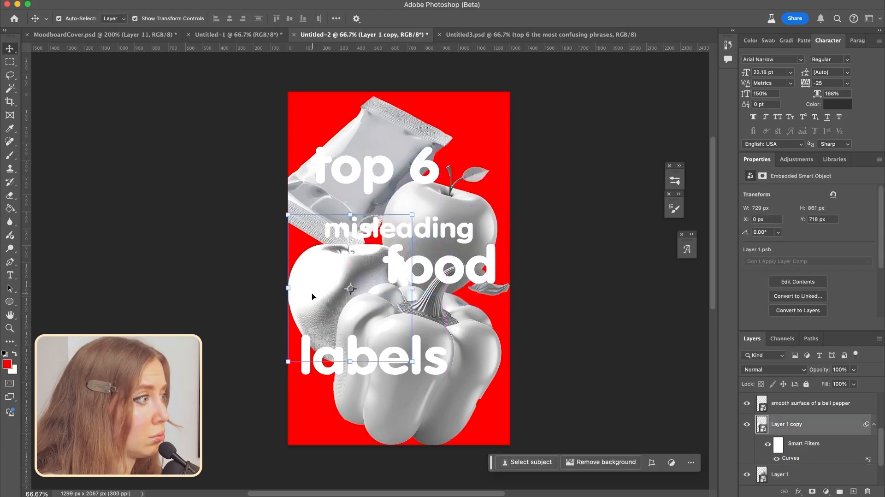
key("ctrl+t")
left_click(421, 208)
left_click_drag(423, 216, 408, 204)
left_click_drag(360, 288, 363, 274)
key("Return")
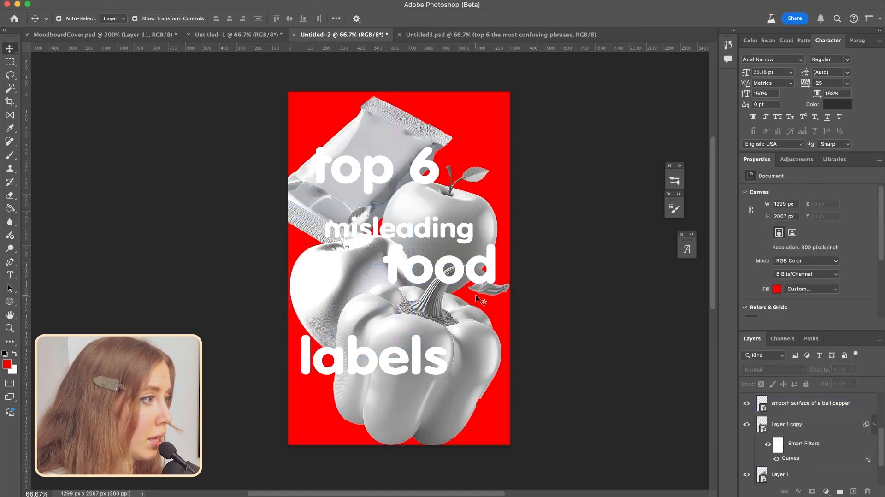
- Tighten the title by moving the word "labels" up directly beneath "food"
left_click(480, 300)
left_click_drag(318, 285, 337, 261)
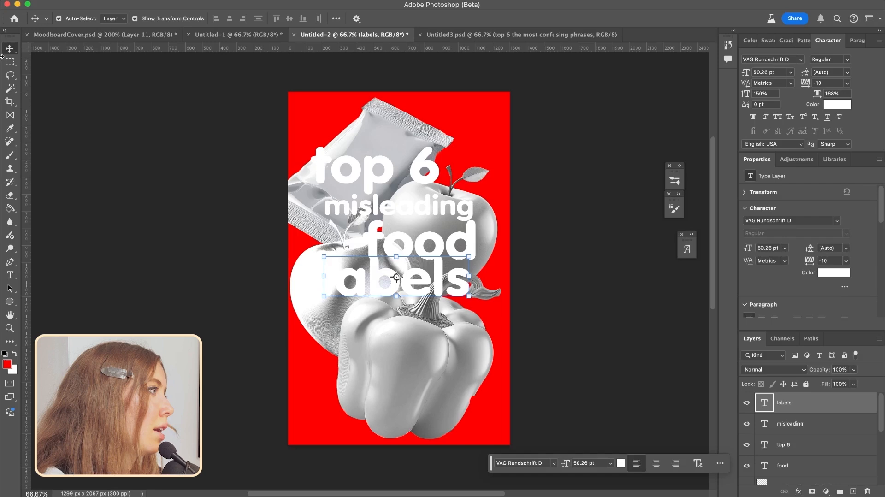
- Marquee-select a stepped area around "food" and "labels", hide the Properties panel and make the bell pepper layer active
left_click(10, 61)
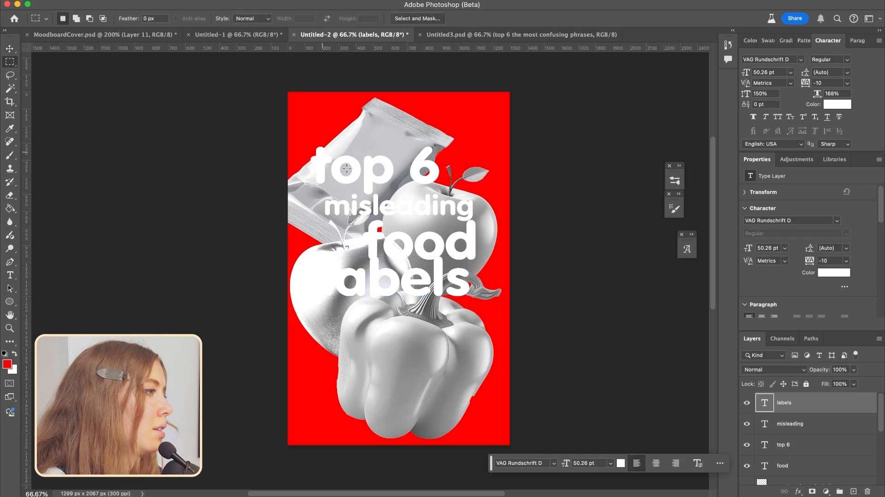
mouse_move(362, 220)
left_mouse_down()
mouse_move(484, 262)
mouse_move(446, 302)
mouse_move(309, 304)
mouse_move(319, 304)
left_mouse_up()
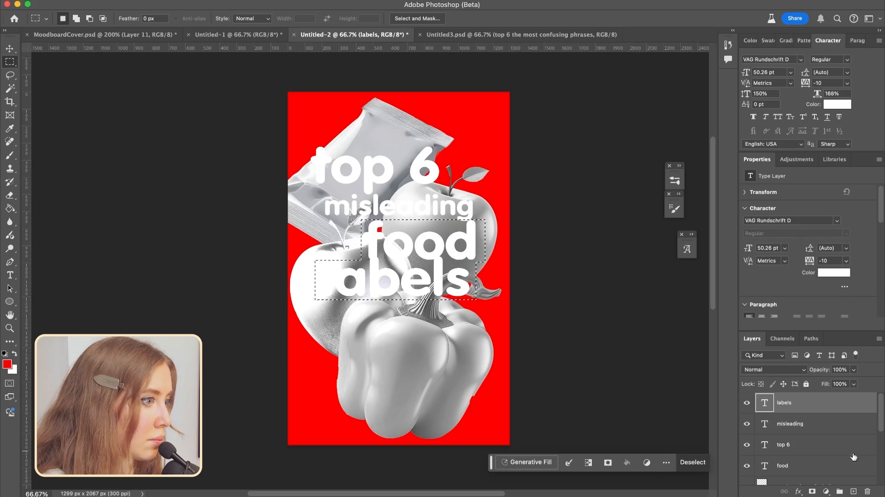
left_click(880, 159)
left_click(784, 185)
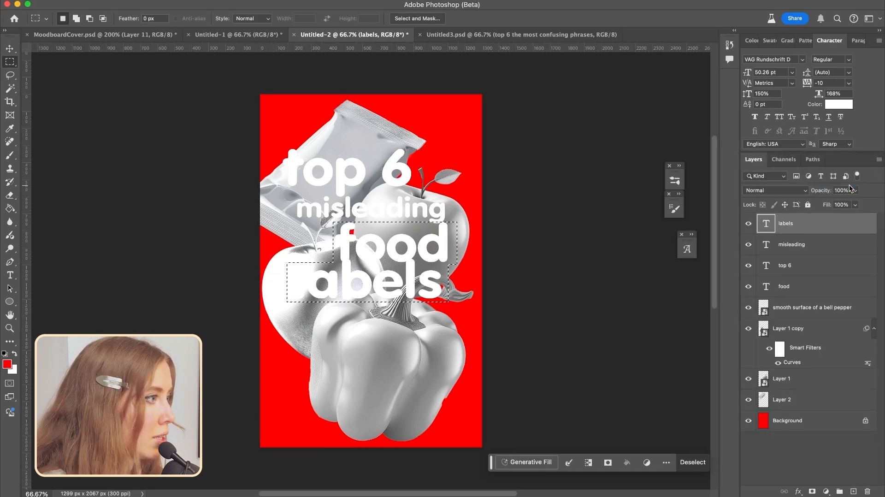
left_click(821, 307)
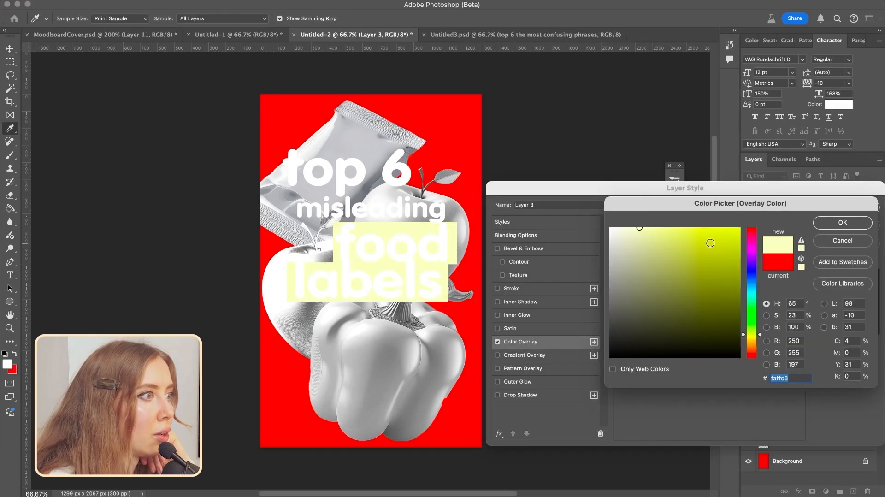
- Set the color overlay of the stepped block behind "food labels" to light yellow
left_click(668, 236)
left_click(671, 228)
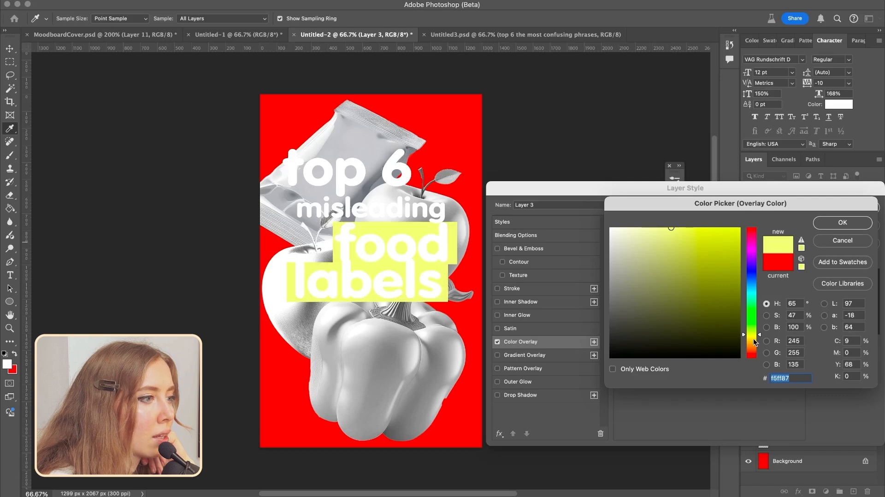
left_click(834, 222)
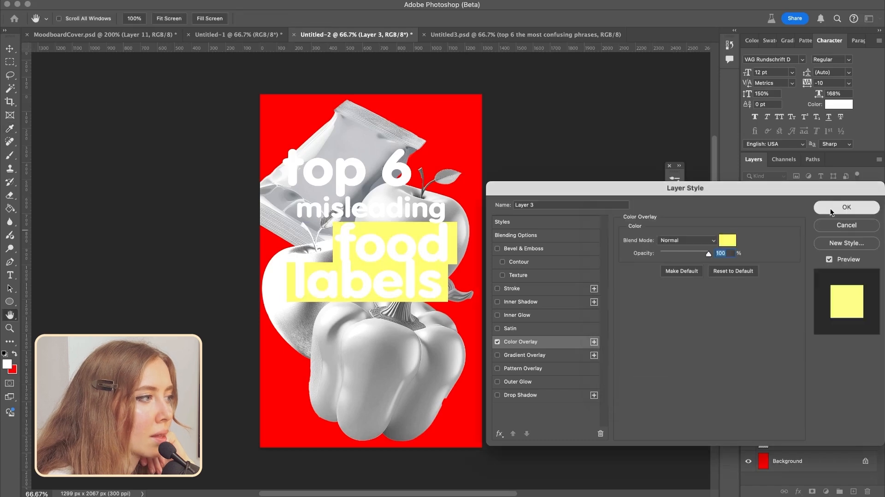
left_click(832, 209)
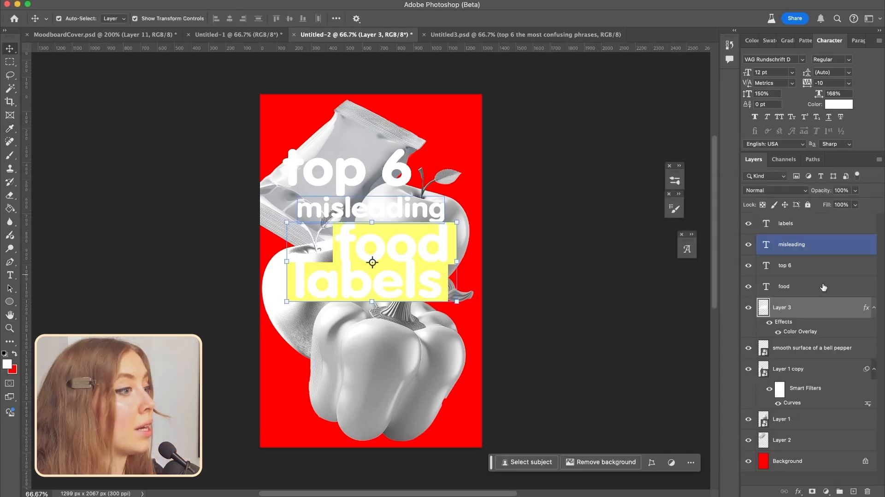
- Recolour the "food" and "labels" text near-black and scale both words down to 43.84 pt within the yellow block
left_click(807, 290)
left_click(802, 223, "super")
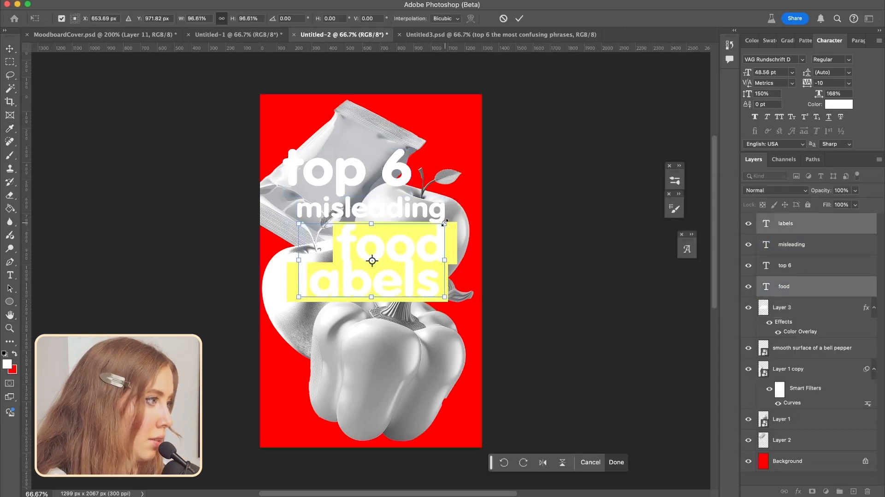
left_click(830, 105)
left_click(530, 361)
left_click(837, 222)
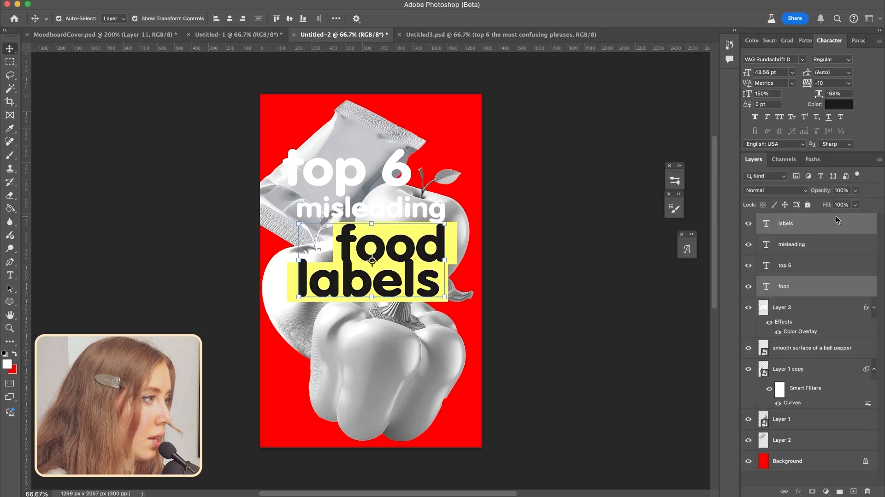
left_click_drag(444, 224, 430, 231)
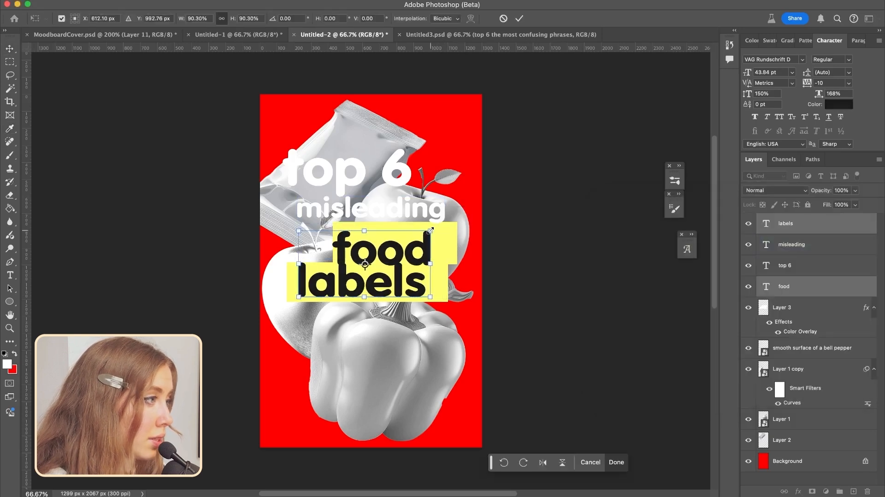
key("Return")
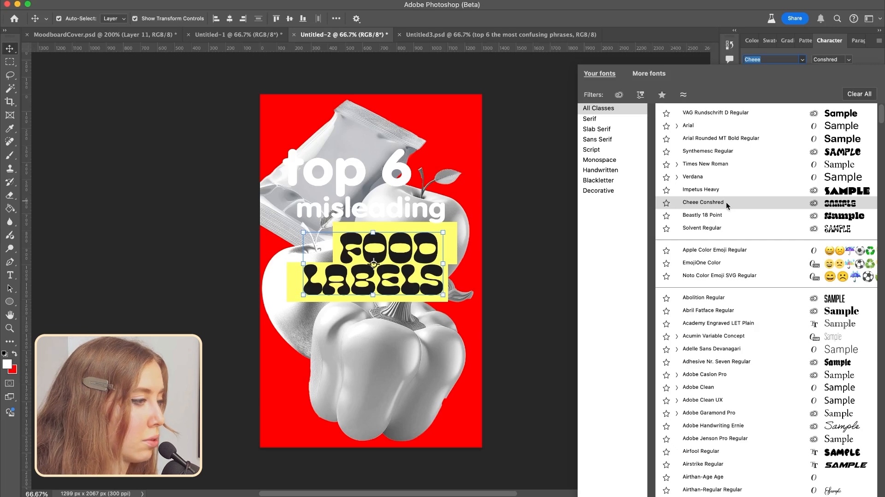
- Set "food" and "labels" in Impetus Heavy and resize them to about 36.49 pt over the yellow block
left_click(720, 189)
left_click_drag(518, 298, 466, 279)
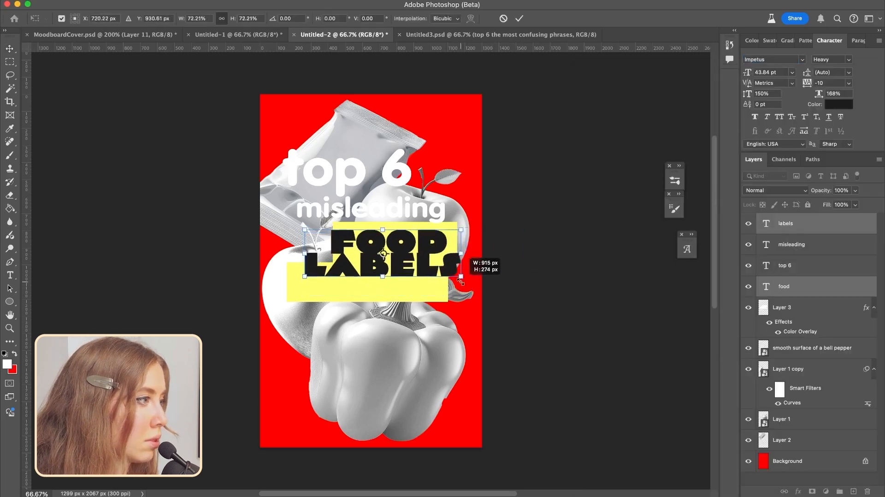
left_click(816, 285, "shift")
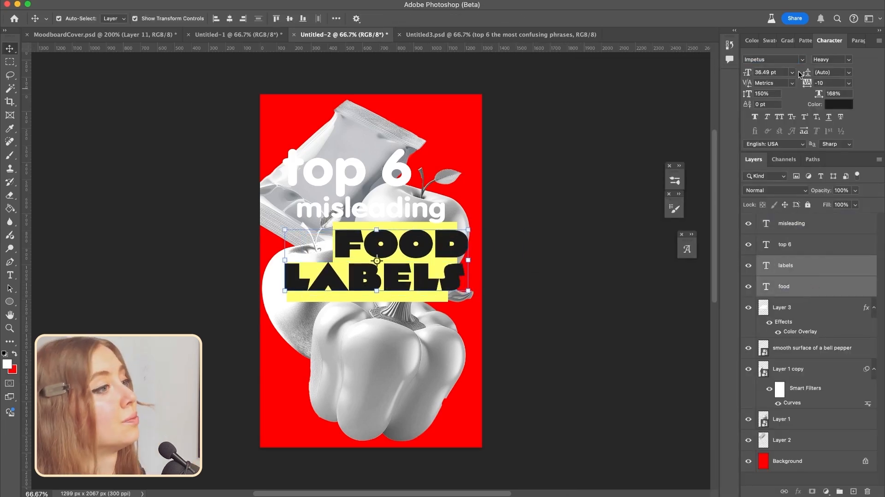
- Browse the decorative fonts and set "food" and "labels" in FindReplace Black
left_click(802, 59)
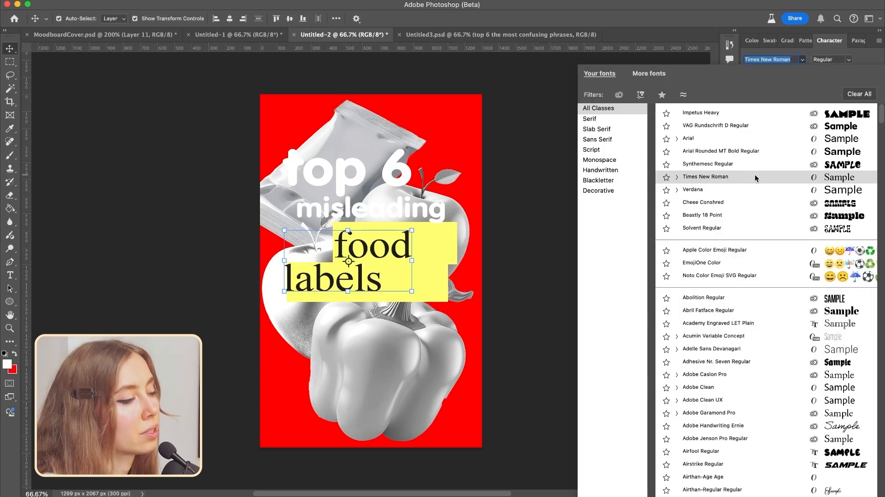
scroll(766, 172, "down", 20)
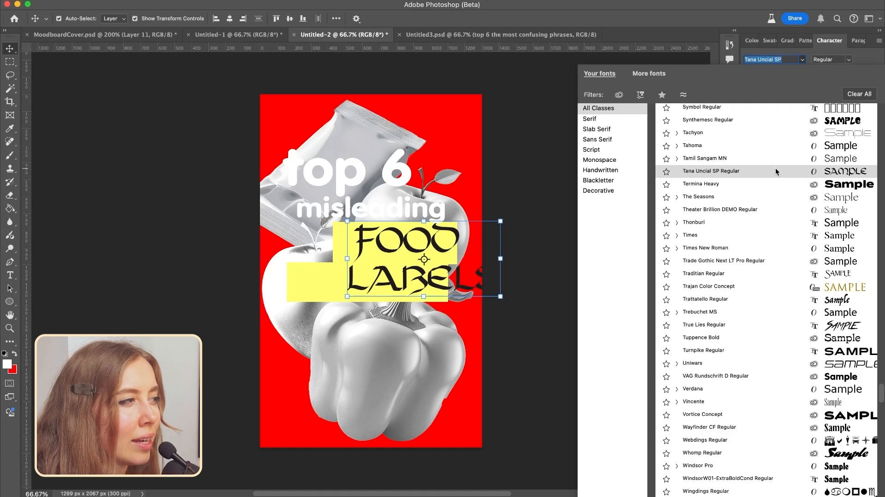
scroll(776, 167, "up", 4)
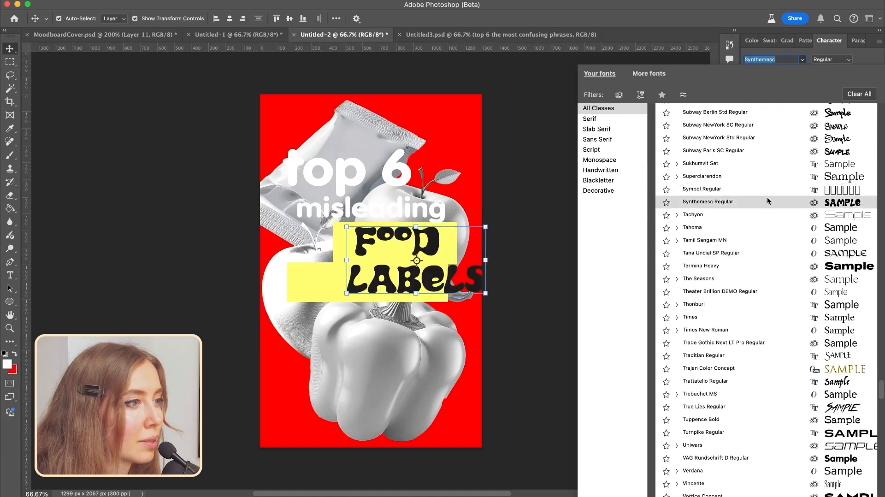
scroll(678, 300, "up", 4)
left_click(677, 299)
scroll(743, 429, "up", 5)
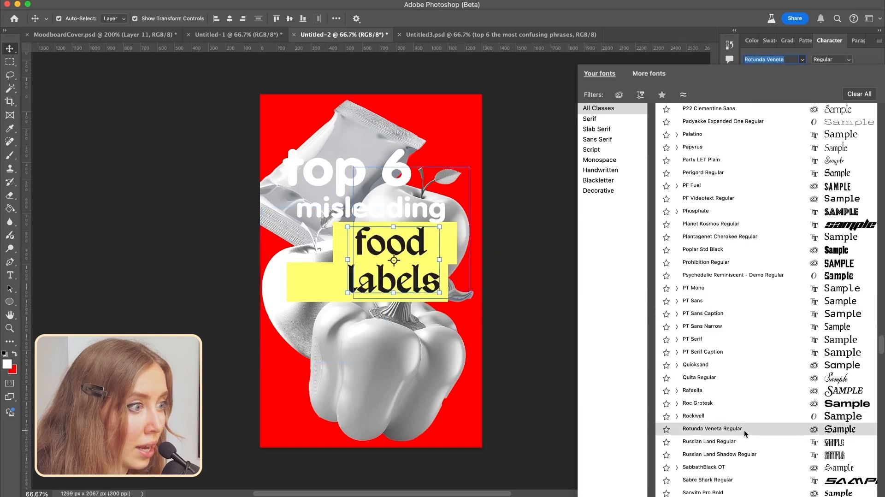
scroll(741, 432, "up", 10)
scroll(741, 433, "up", 15)
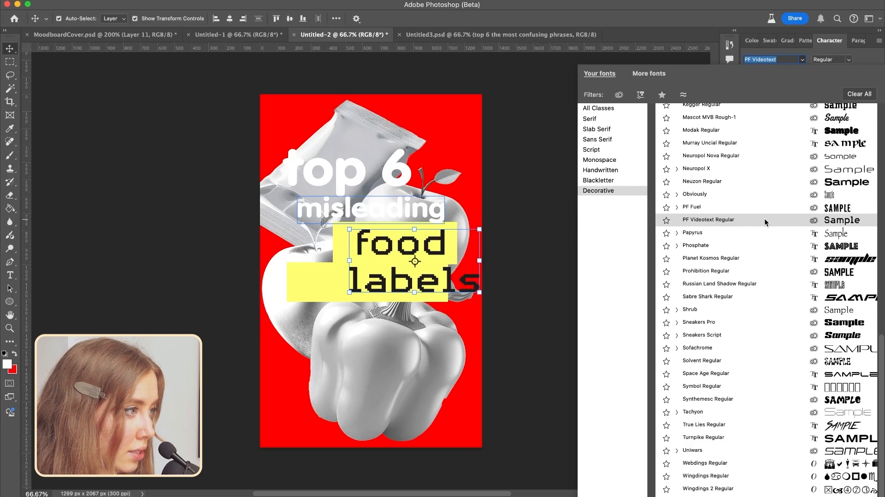
scroll(771, 314, "up", 10)
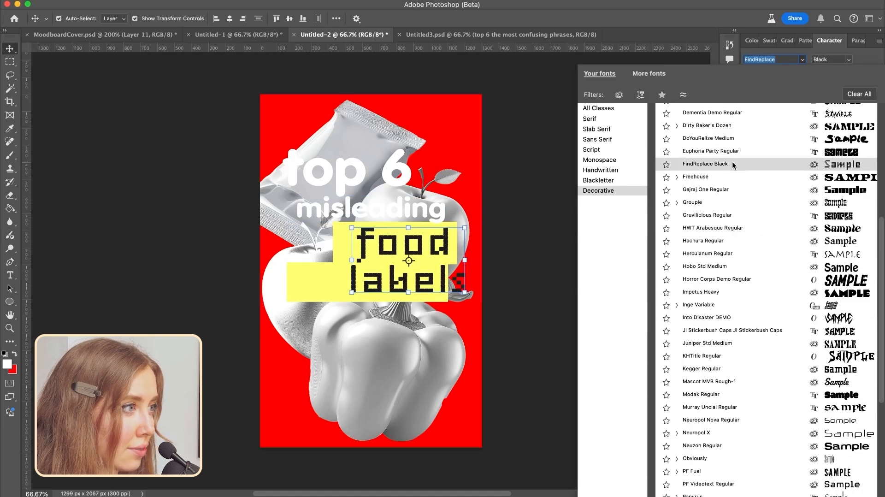
left_click(733, 164)
left_click(561, 272)
- Reposition "food" and "labels" on their stepped yellow block and slightly reduce the block's height around the words
left_click_drag(415, 249, 409, 254)
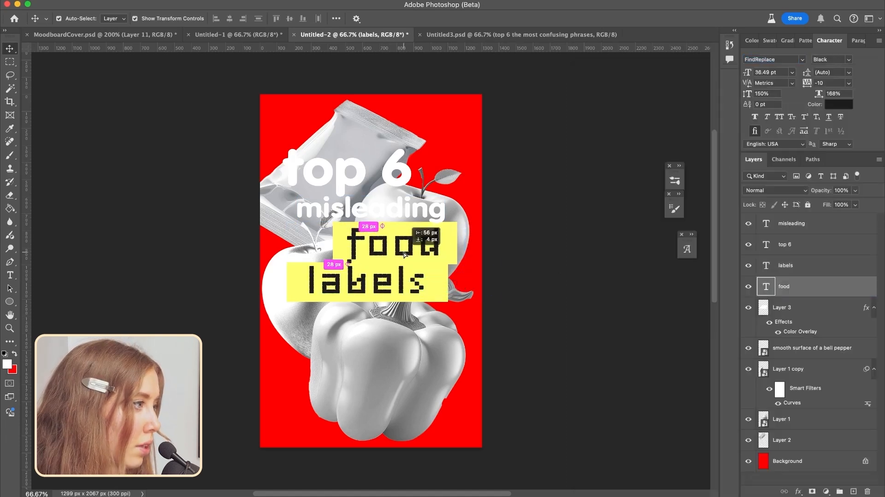
left_click(400, 279, "shift")
left_click_drag(444, 228, 425, 237)
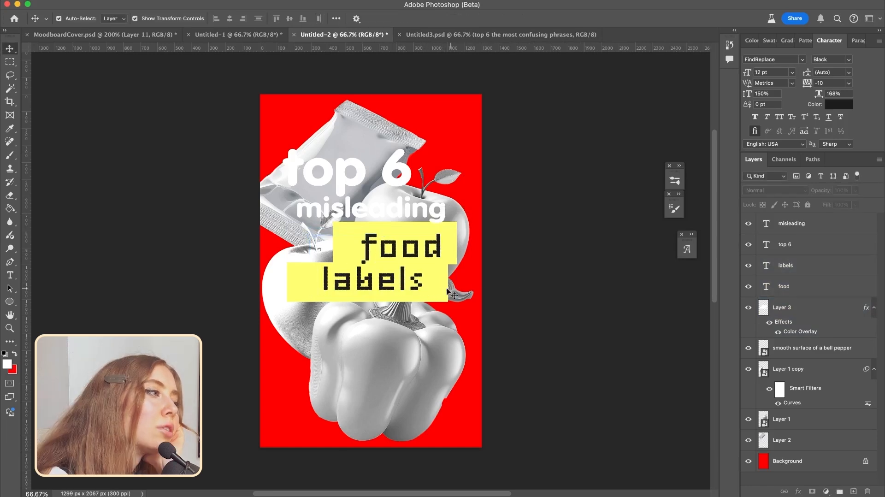
left_click(440, 291)
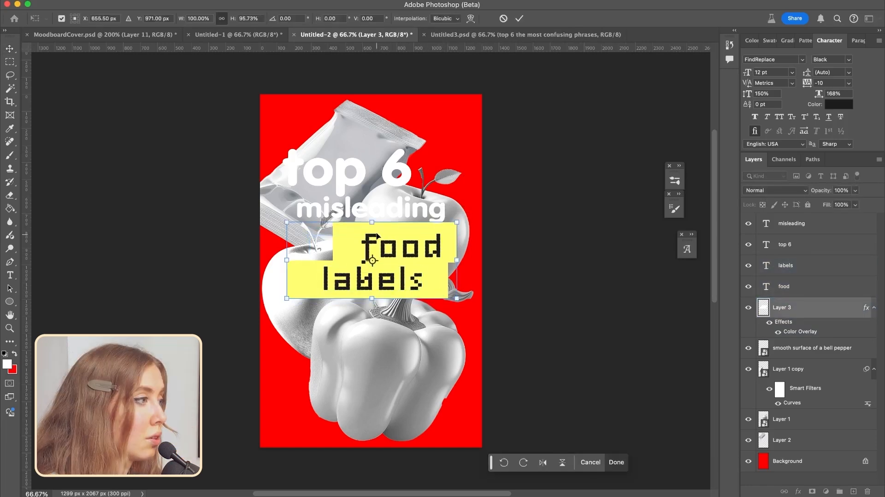
left_click_drag(371, 223, 371, 229)
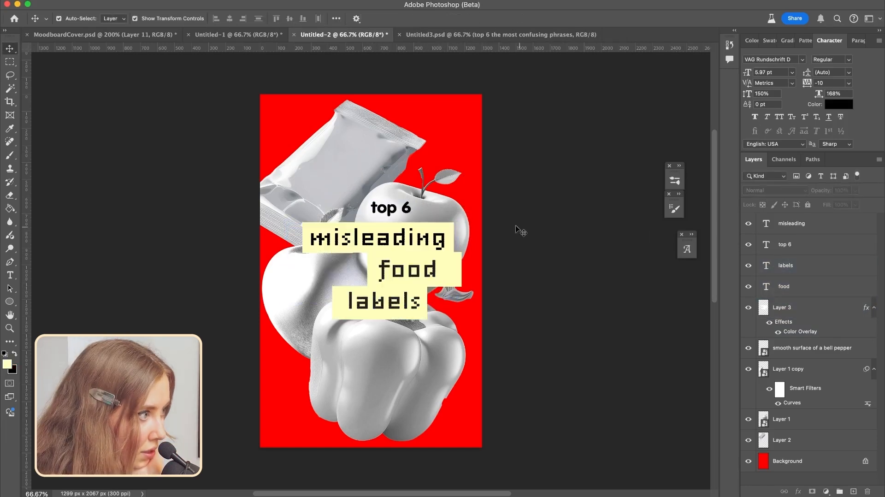
key("super+minus")
key("super+minus")
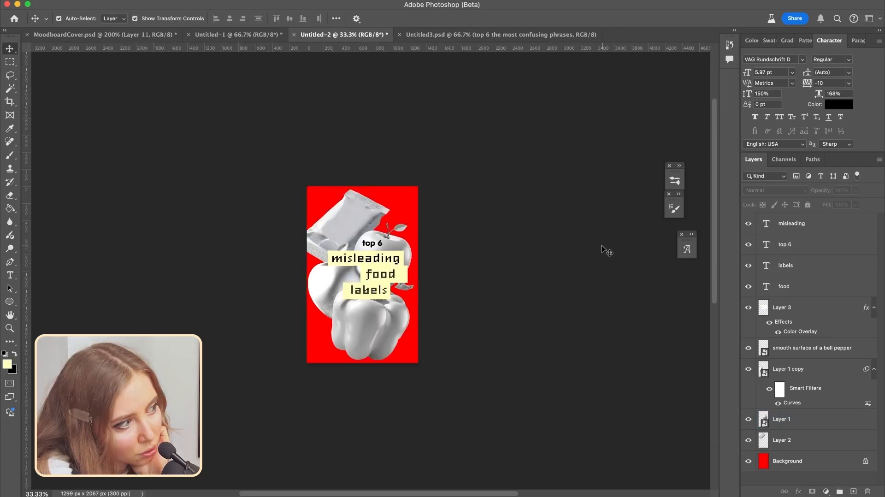
key("super+plus")
key("super+plus")
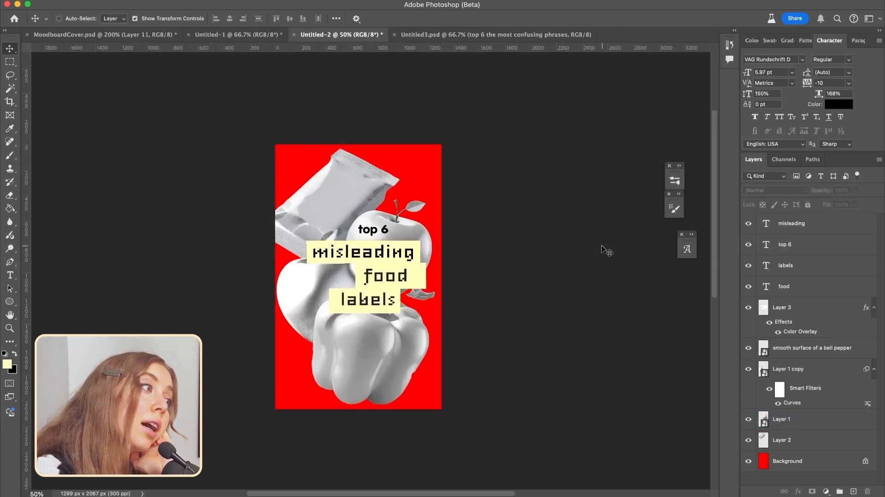
- Add a lavender, red and cream gradient map above the bell pepper layer and adjust the red stop at location 70
left_click(816, 369)
left_click(812, 349)
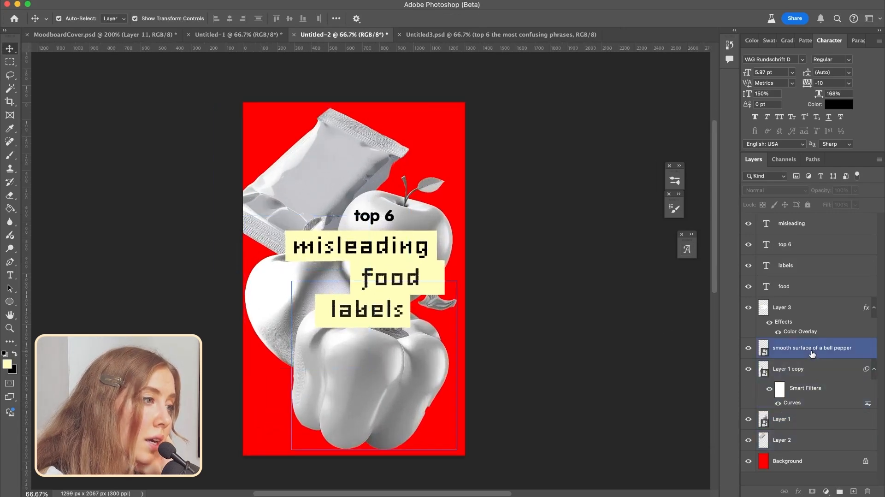
left_click(811, 374)
left_click(806, 349)
left_click(805, 365)
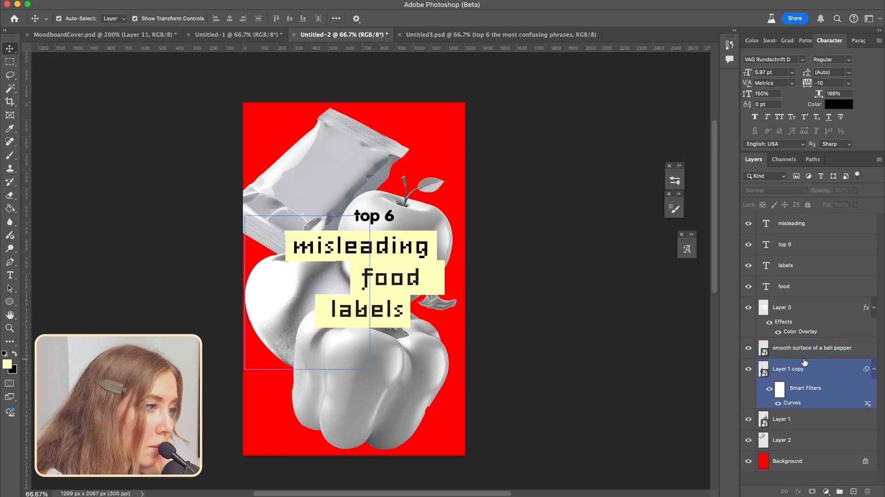
left_click(806, 349)
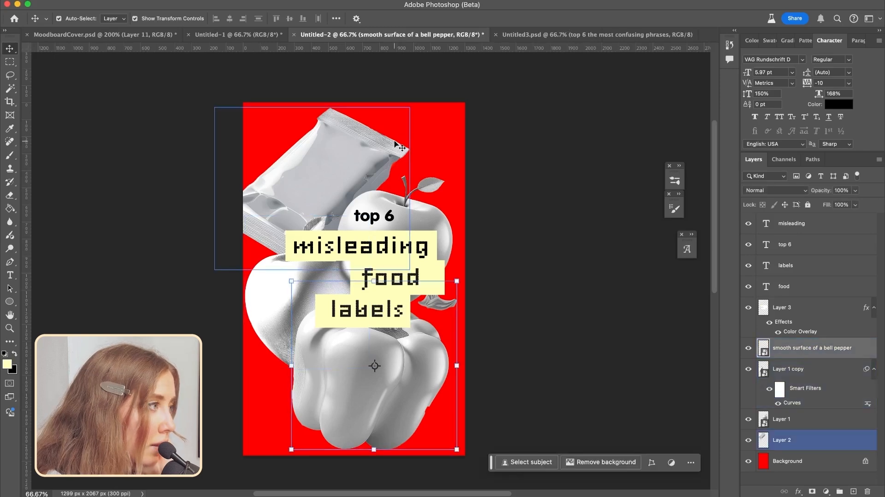
left_click(346, 420)
left_click(827, 491)
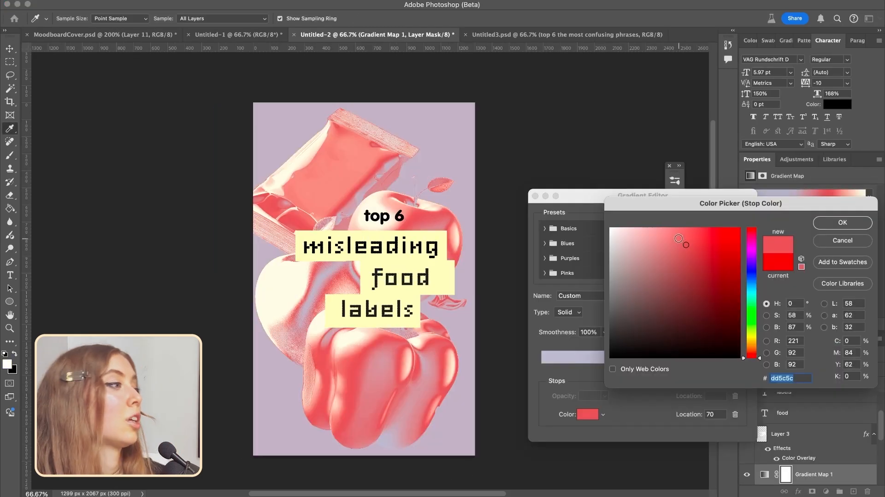
left_click_drag(687, 236, 699, 235)
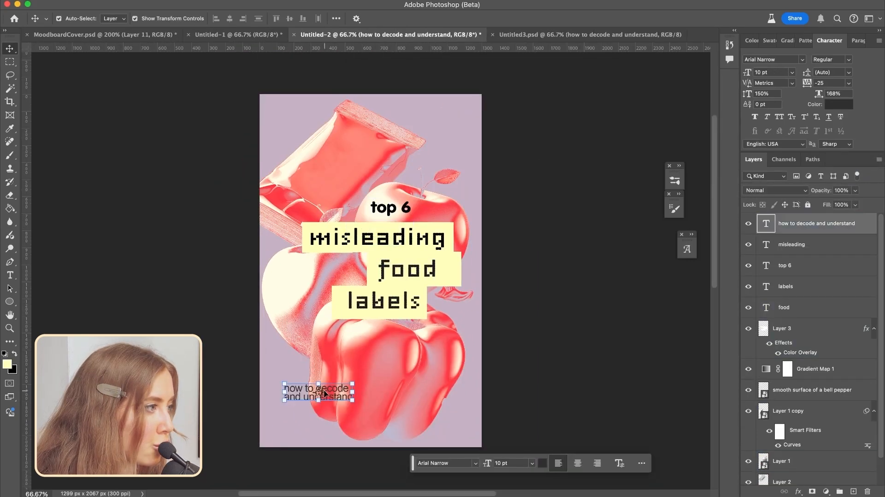
- Place "how to decode and understand" in the cover's upper-right corner and "top 6 the most confusing phrases" in its lower-left corner
left_click(510, 385)
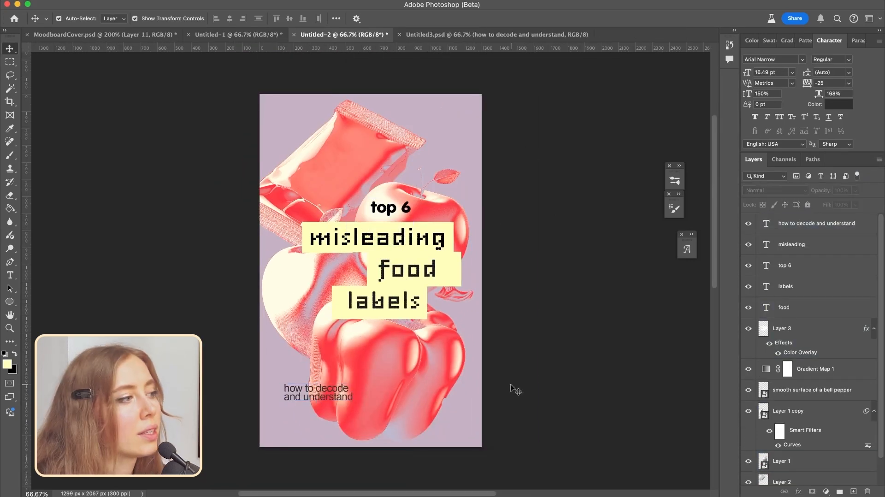
left_click_drag(308, 396, 425, 119)
left_click(588, 208)
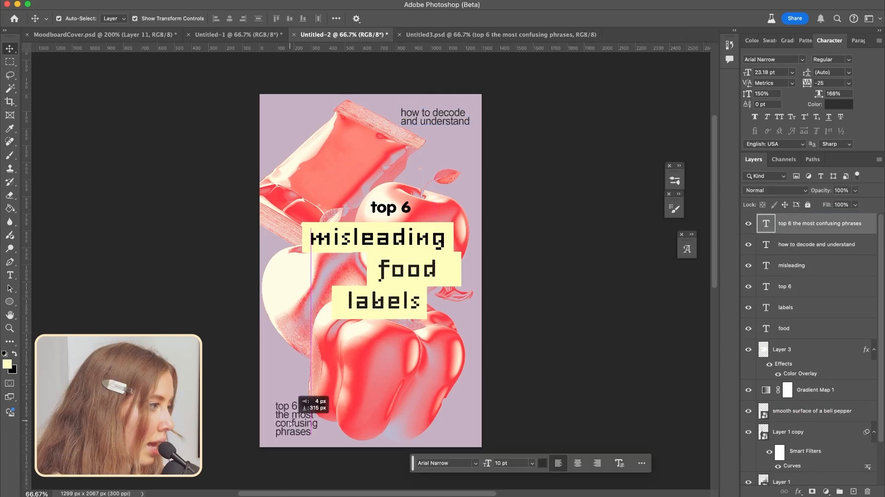
left_click_drag(297, 410, 299, 388)
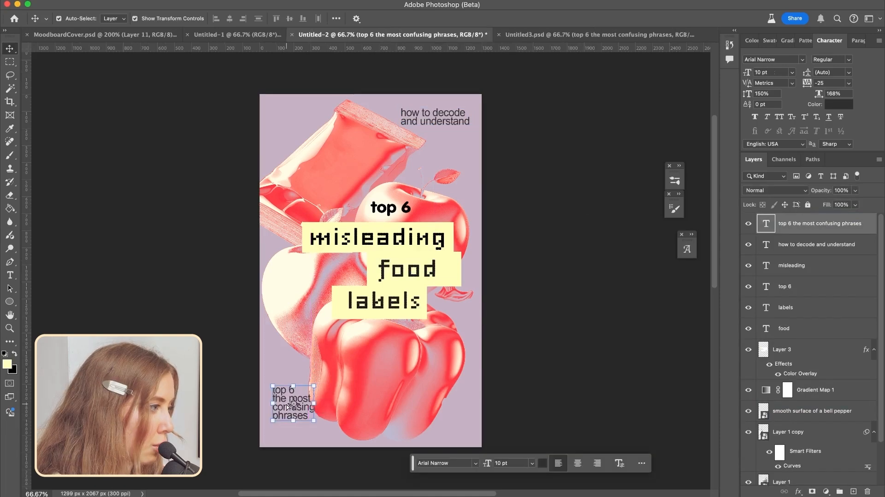
left_click(520, 390)
- Shift the bell pepper up and to the right, away from the lower-left caption, and nudge that caption slightly right
left_click_drag(428, 358, 445, 352)
left_click_drag(294, 409, 296, 409)
left_click(530, 402)
- Rotate the "how to decode and understand" caption 90° clockwise along the cover's right edge
left_click(459, 123)
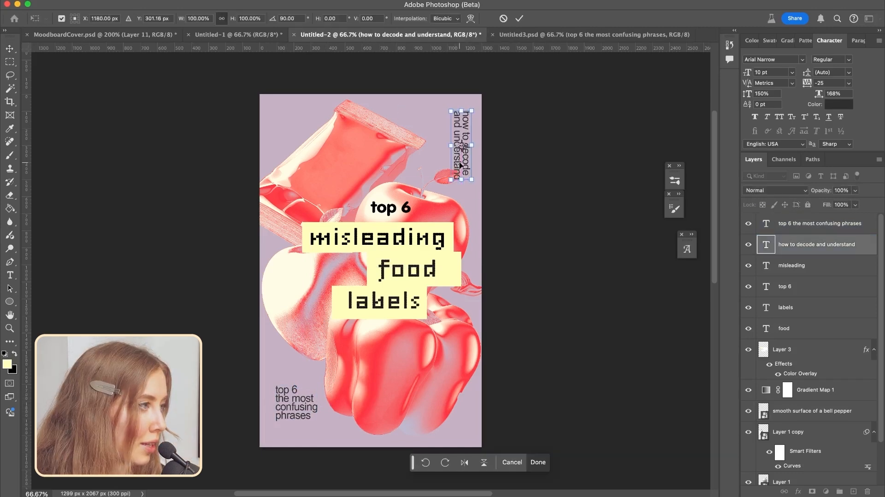
key("Return")
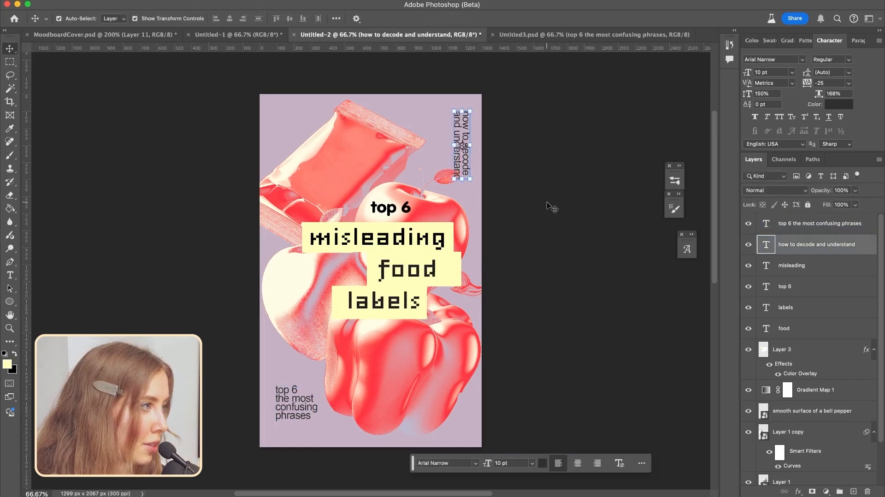
left_click(550, 206)
- Move the apple on the cover's right side up and slightly left, closer to the wrapper
key("super+minus")
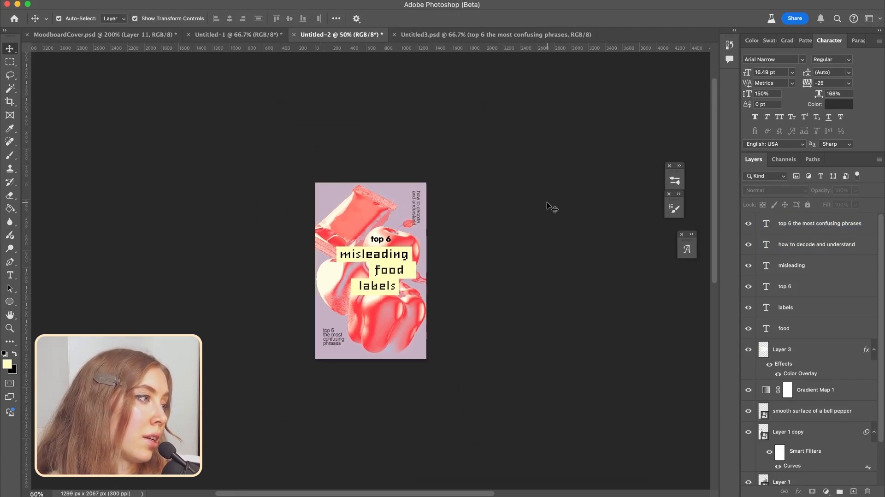
key("super+plus")
mouse_move(460, 197)
left_mouse_down()
mouse_move(439, 183)
mouse_move(451, 183)
left_mouse_up()
left_click(590, 251)
key("super+minus")
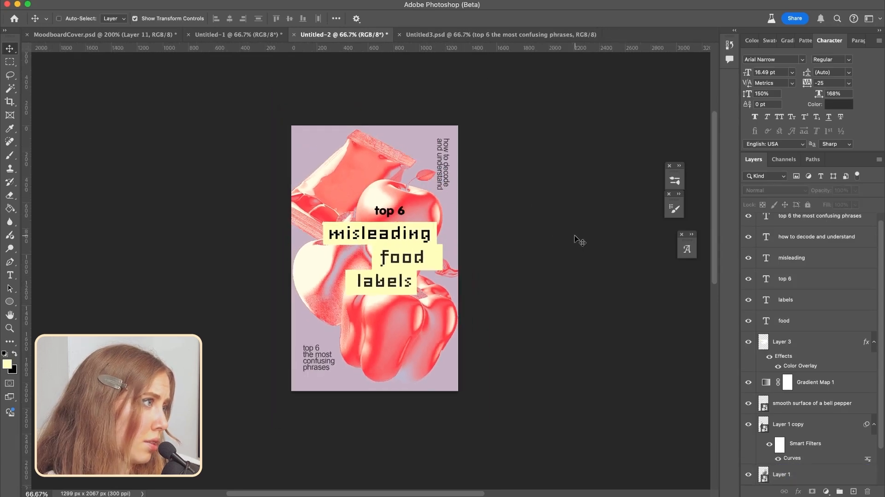
- Move the large fruit at the cover's left edge down and outward, and scale the bell pepper to 107.41% while repositioning it
key("super+plus")
left_click(366, 360)
left_click_drag(316, 296, 293, 313)
left_click(401, 381)
left_click_drag(487, 411, 441, 389)
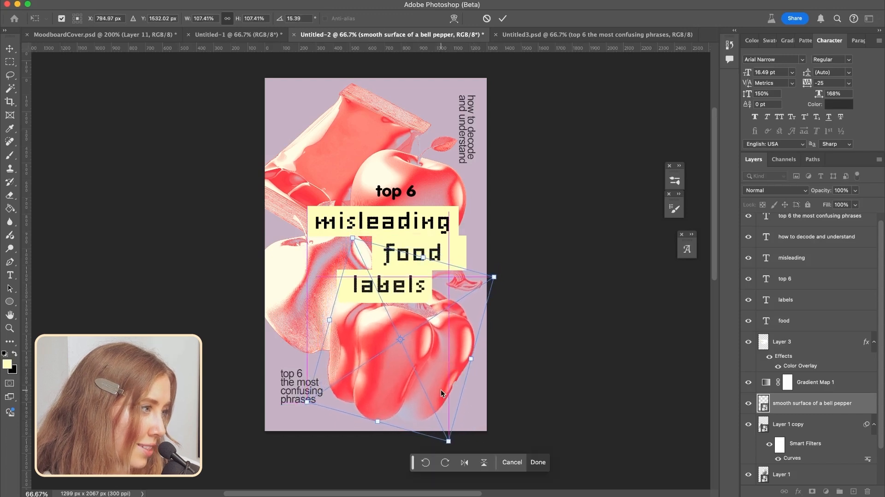
key("Return")
- Nudge the "top 6 the most confusing phrases" caption slightly left toward the cover's edge
left_click_drag(291, 366, 289, 367)
left_click(542, 351)
scroll(541, 349, "up", 3)
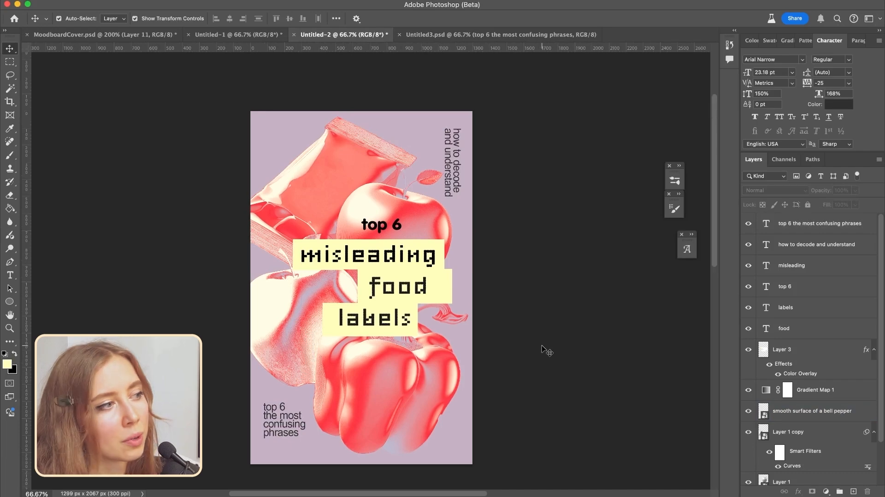
key("super+minus")
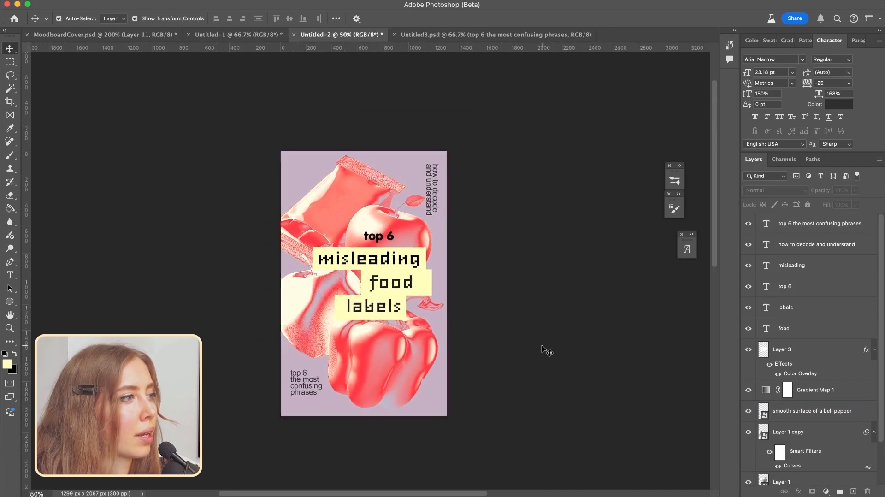
key("super+plus")
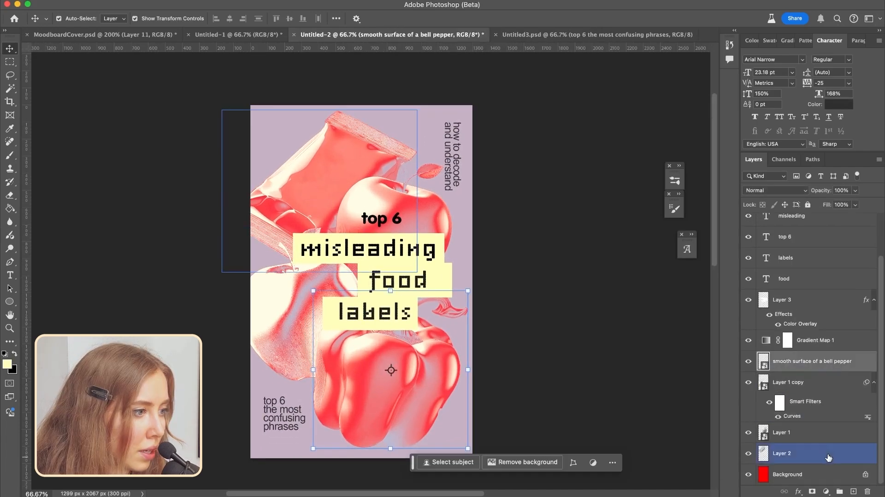
- Group the four food image layers from the bell pepper down to Layer 2 and clip the gradient map to that group
left_click(828, 457, "shift")
key("super+g")
left_click(860, 394)
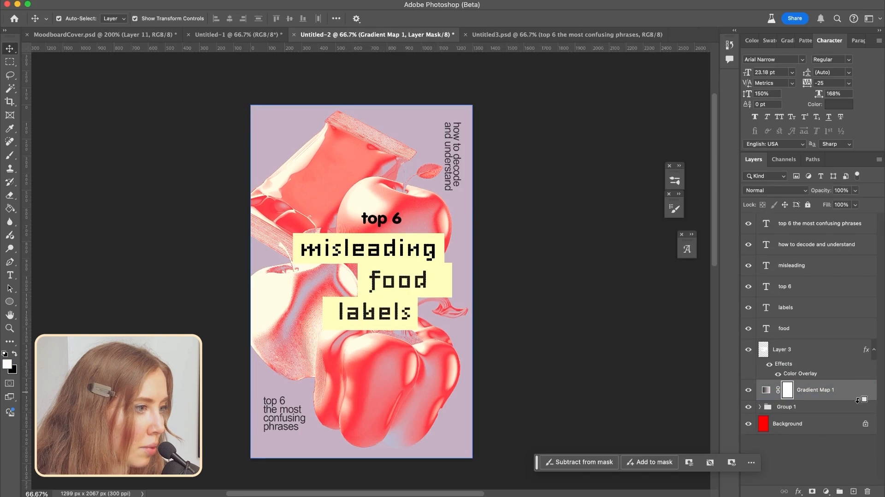
left_click(857, 400, "alt")
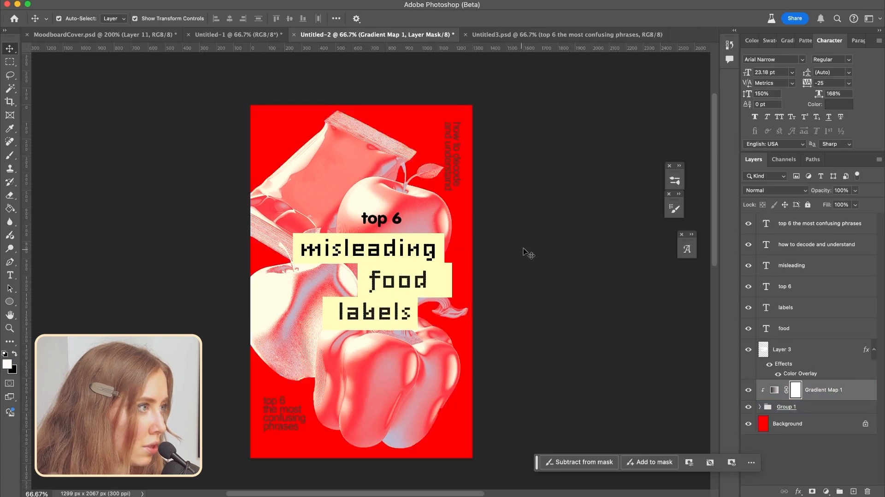
key("super+minus")
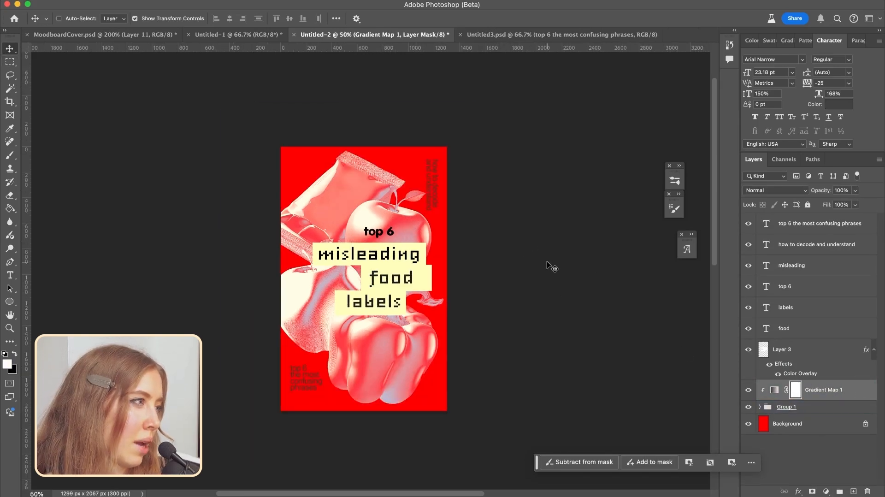
key("super+plus")
- Add a vertical red-to-white gradient fill above the background, running from the cover's top edge to its bottom edge
left_click(817, 430)
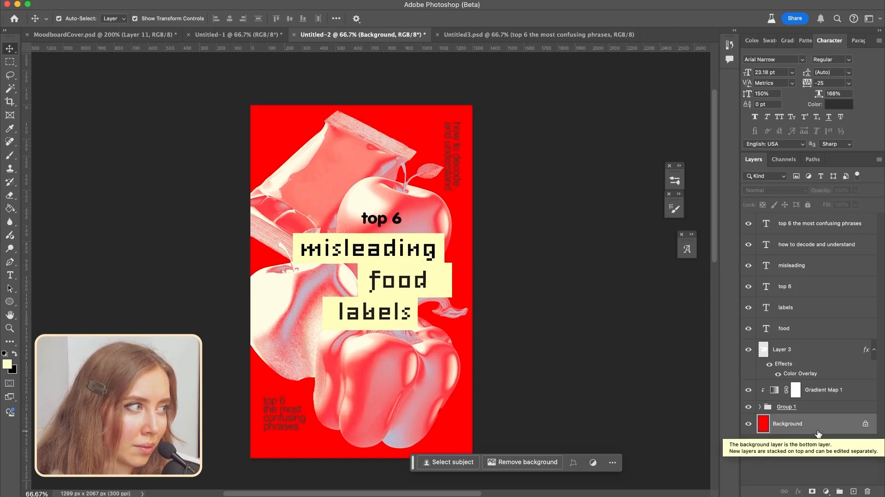
key("super+shift+alt+n")
key("g")
left_click_drag(365, 109, 366, 463)
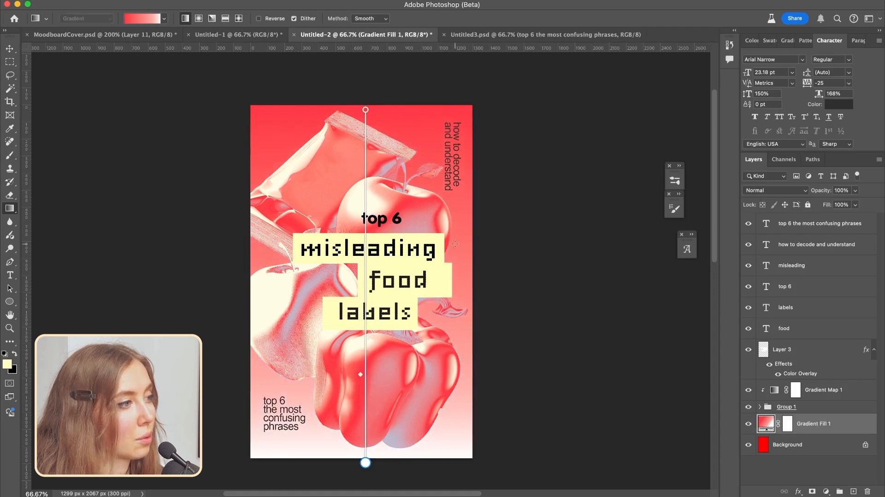
left_click(9, 48)
left_click(517, 292)
key("super+minus")
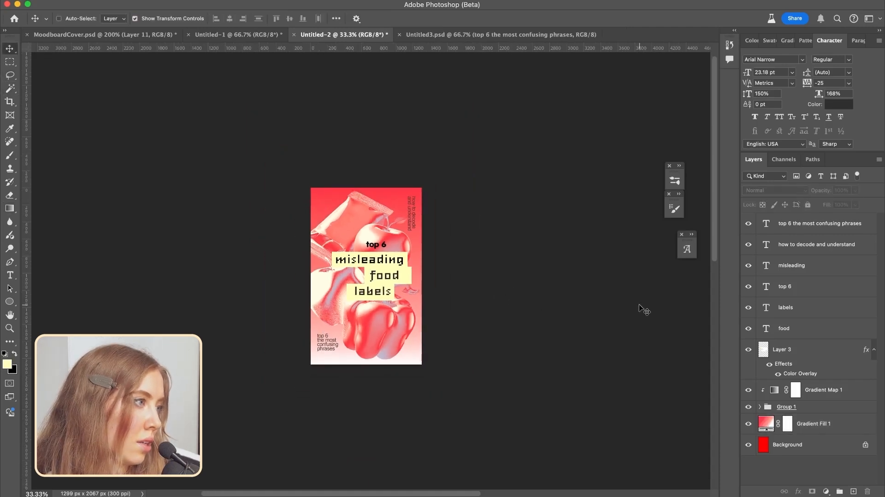
key("super+plus")
key("super+plus")
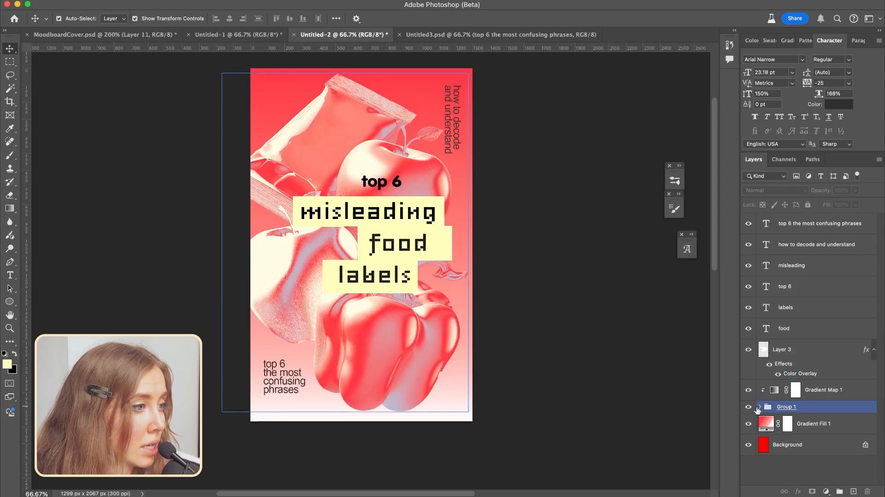
- Open the gradient map over the food images, shift its red stop to the start and set the middle lavender stop's location to 58
double_click(775, 390)
left_click(790, 194)
left_click_drag(681, 369, 541, 371)
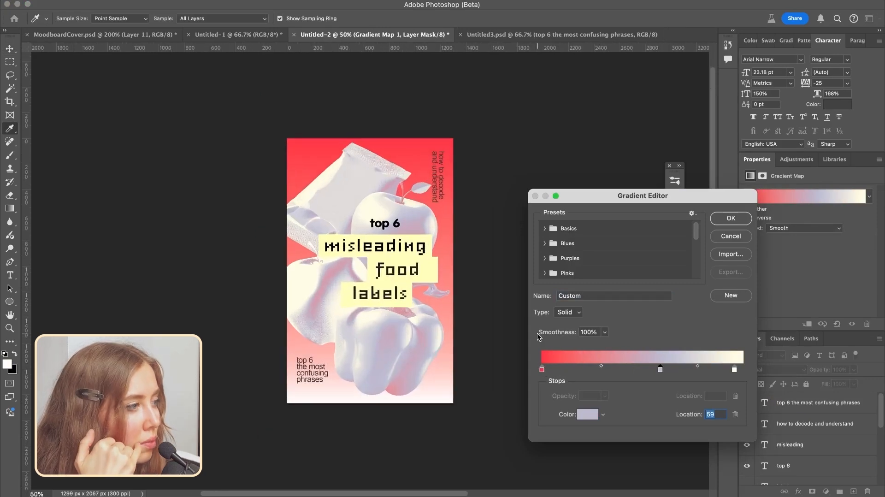
left_click(660, 369)
- Try darker, muted grey-violet tones on the gradient map's middle stop, ending with #908e99
left_click(588, 414)
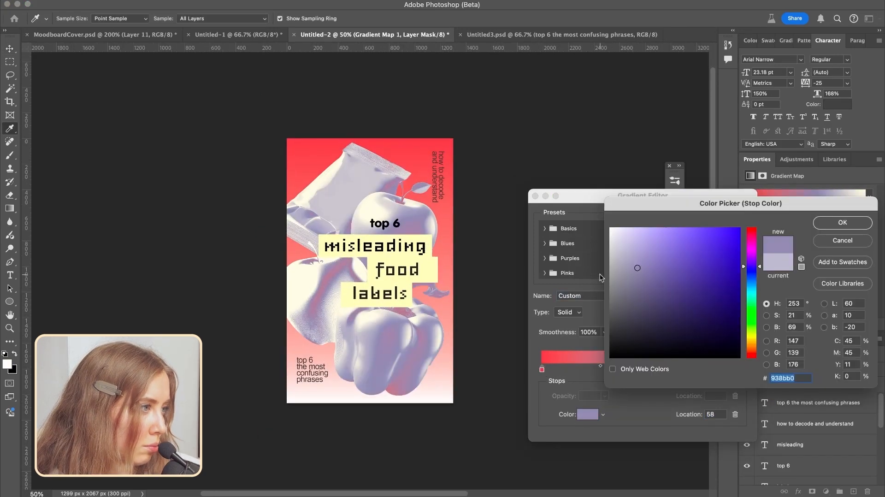
left_click_drag(619, 269, 623, 269)
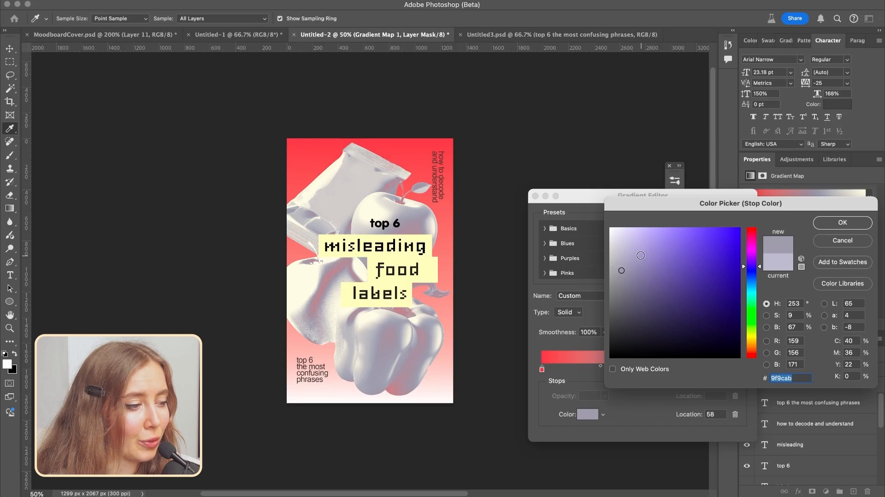
mouse_move(621, 270)
left_mouse_down()
mouse_move(628, 280)
mouse_move(617, 275)
left_mouse_up()
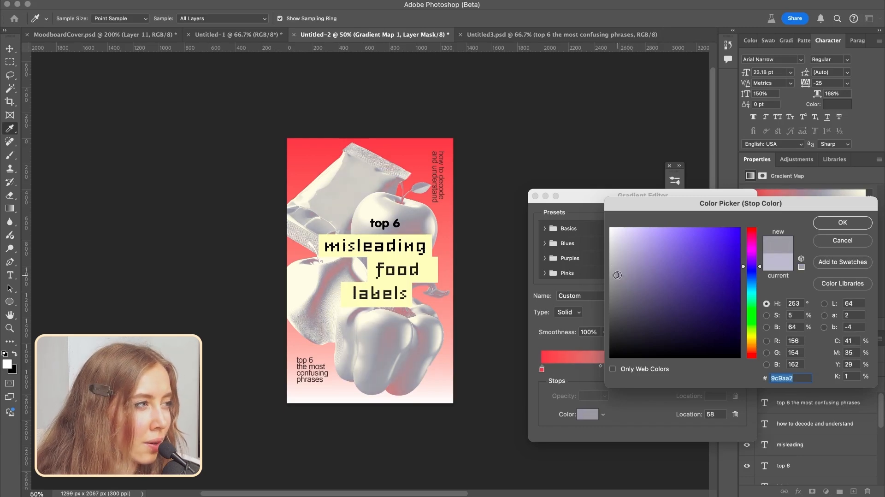
key("super+equal")
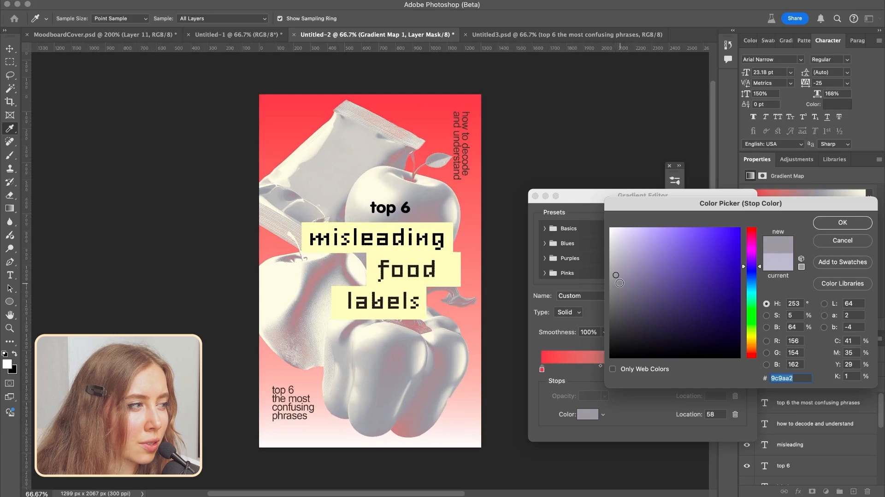
left_click(619, 283)
key("Return")
- Recolour the gradient map's first stop to orange and its middle stop to lavender-blue #adaae5, and apply the gradient
left_click(558, 369)
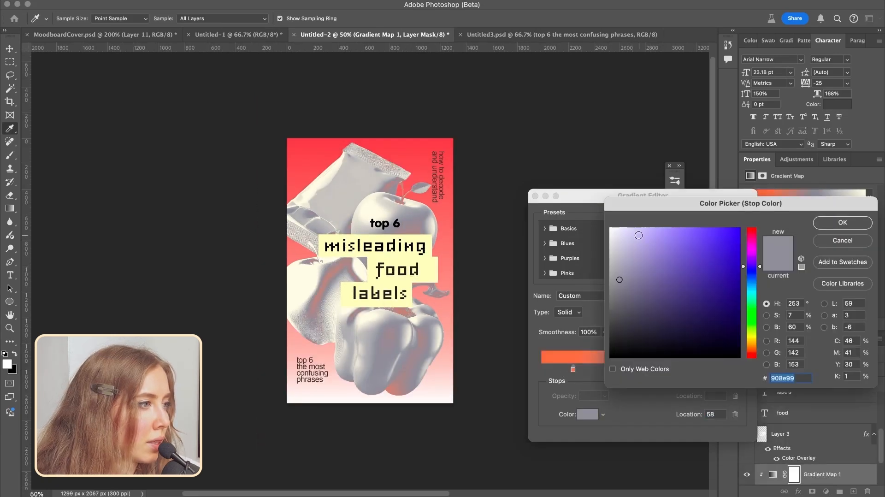
left_click(638, 236)
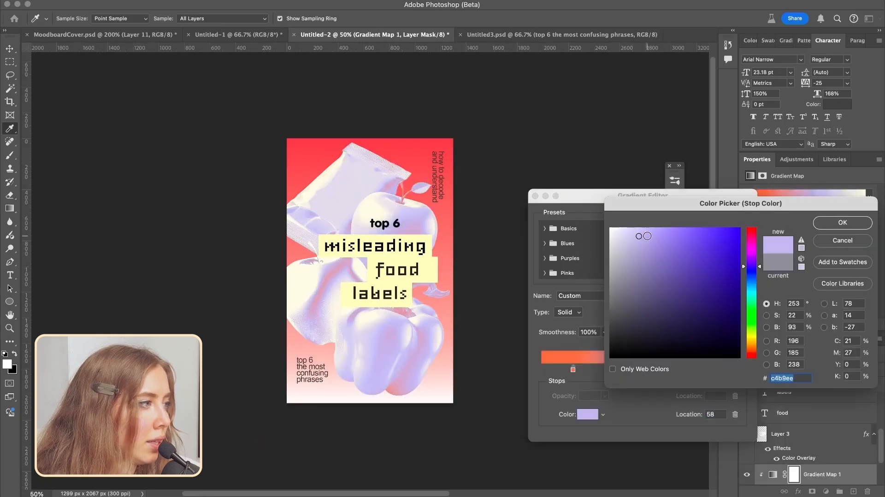
key("super+equal")
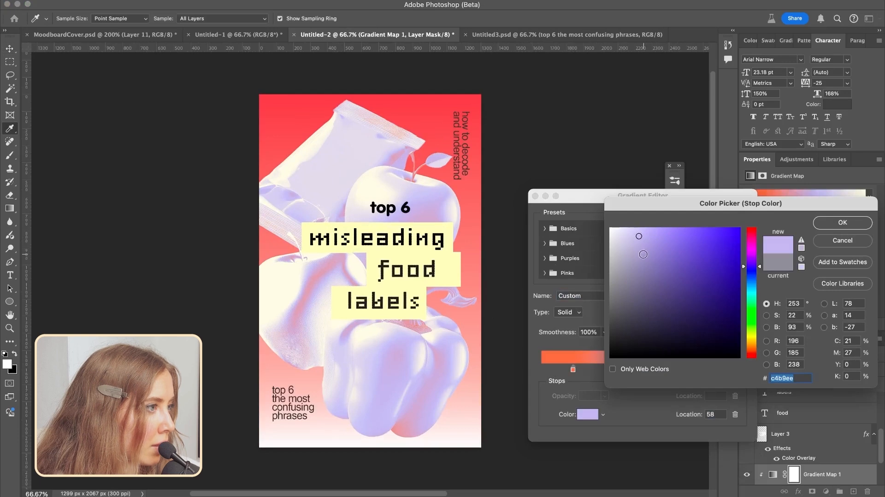
left_click(644, 241)
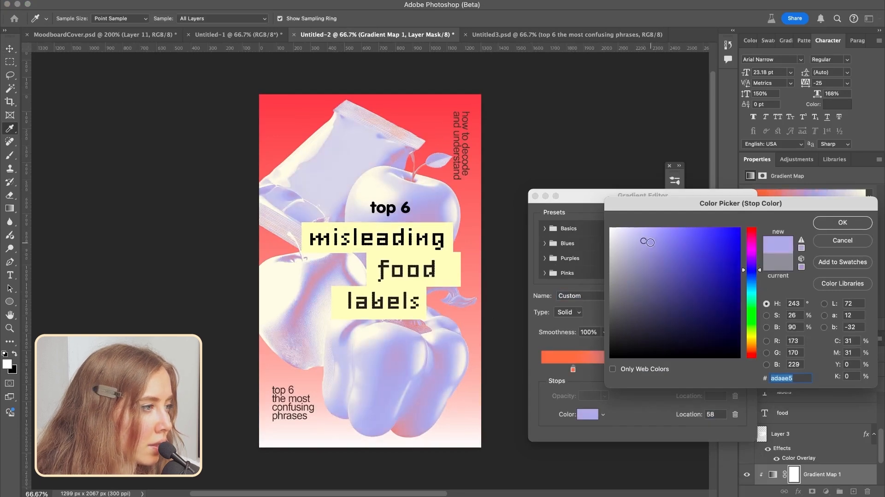
key("Return")
key("Return")
- Move the vertical "how to decode and understand" caption slightly upward and shift the apple slightly left
key("super+minus")
key("super+plus")
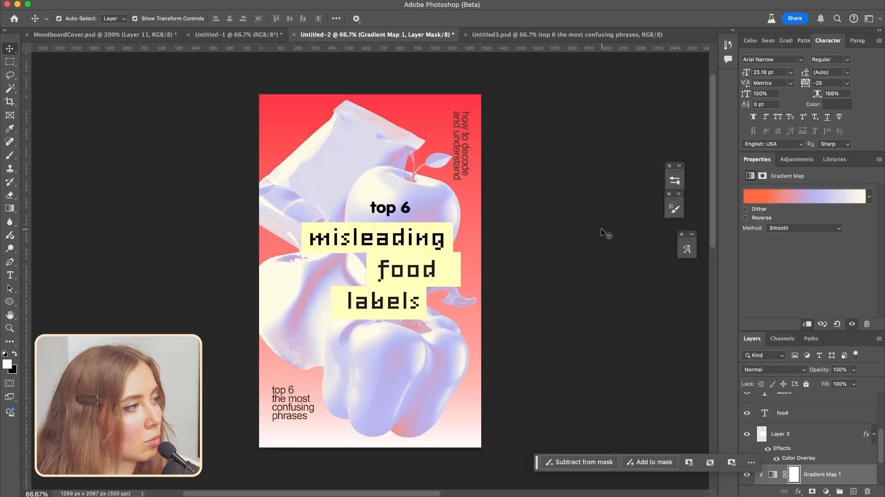
key("super+minus")
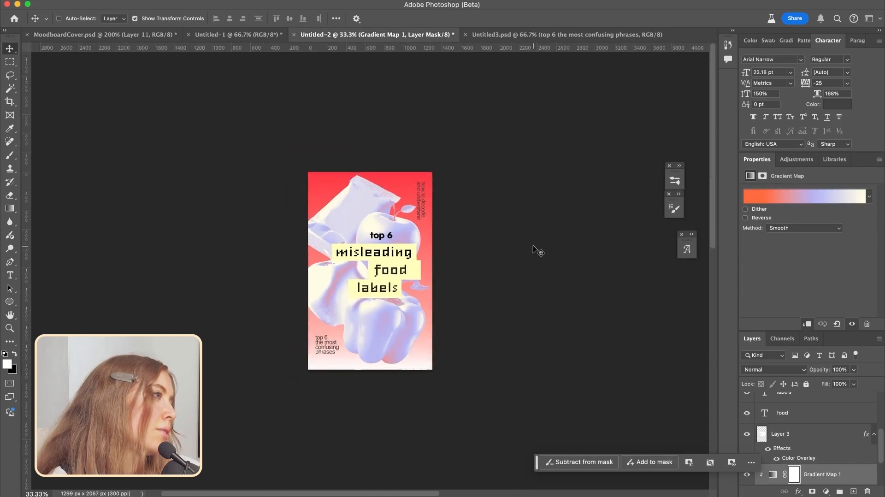
key("super+plus")
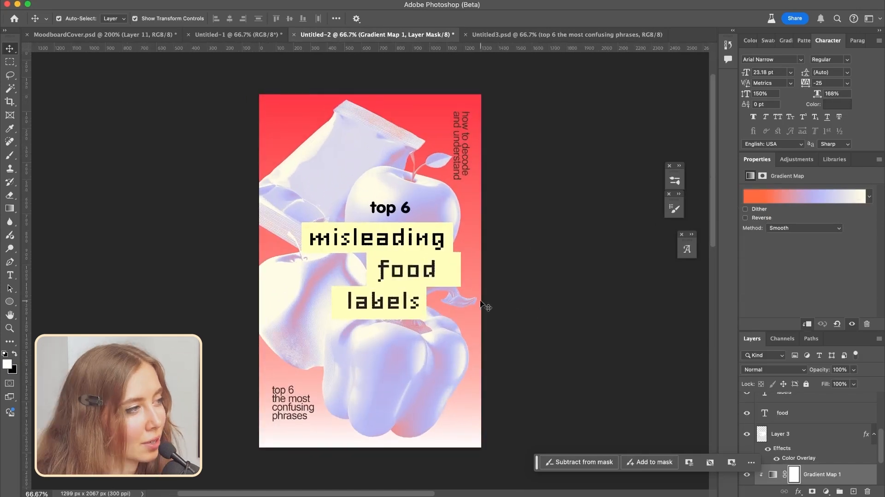
left_click_drag(458, 154, 456, 148)
left_click_drag(428, 197, 420, 198)
left_click(461, 139)
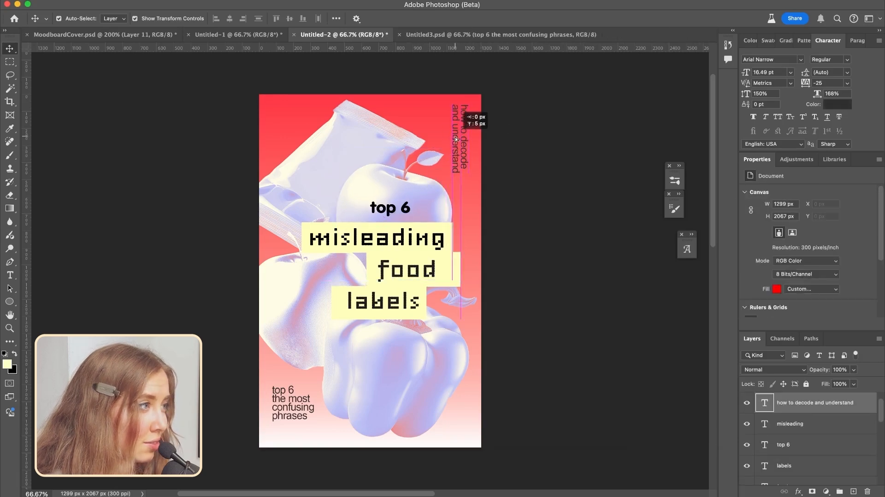
- Examine the whole cover at thumbnail size and again up close to judge its composition and legibility
left_click(575, 181)
key("super+minus")
key("super+minus")
key("super+minus")
key("super+minus")
key("super+minus")
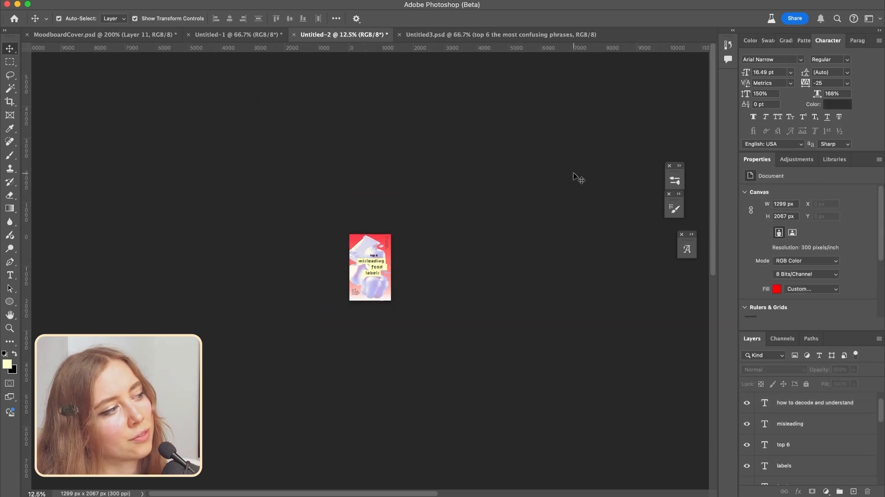
key("super+plus")
key("super+plus")
key("super+plus")
key("super+plus")
key("super+plus")
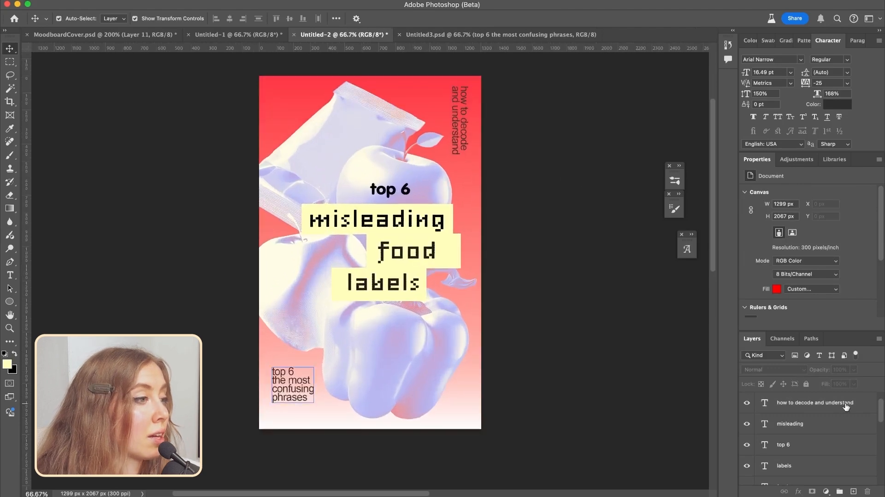
- Change the red stop of the background gradient fill to pinkish red #ff5060
scroll(848, 407, "down", 5)
right_click(802, 160)
left_click(844, 174)
left_click(847, 388)
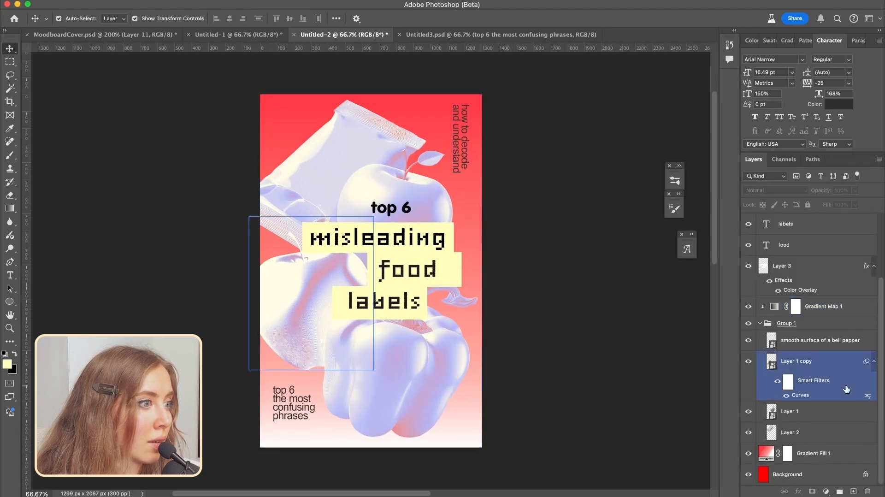
double_click(766, 453)
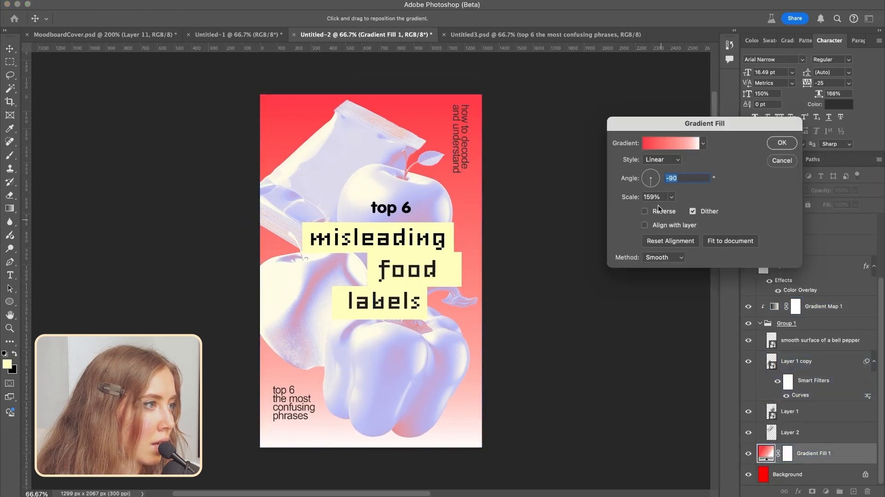
left_click(671, 143)
left_click(543, 371)
left_click(586, 414)
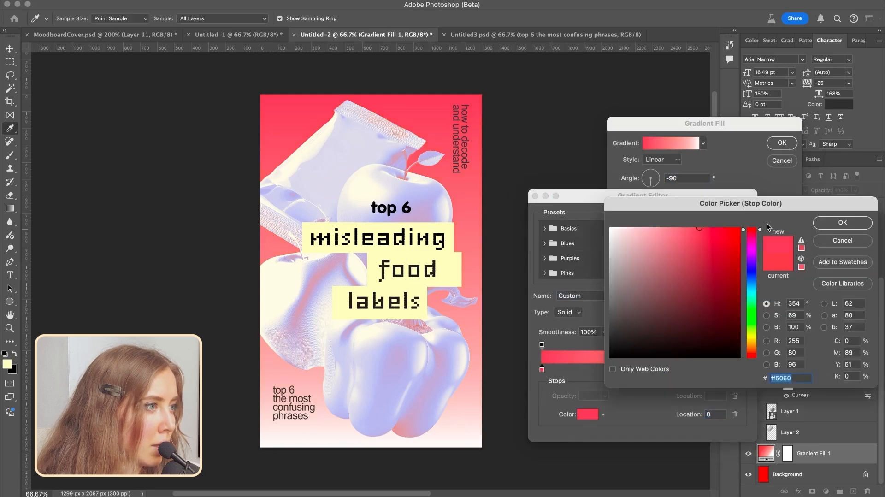
left_click(834, 223)
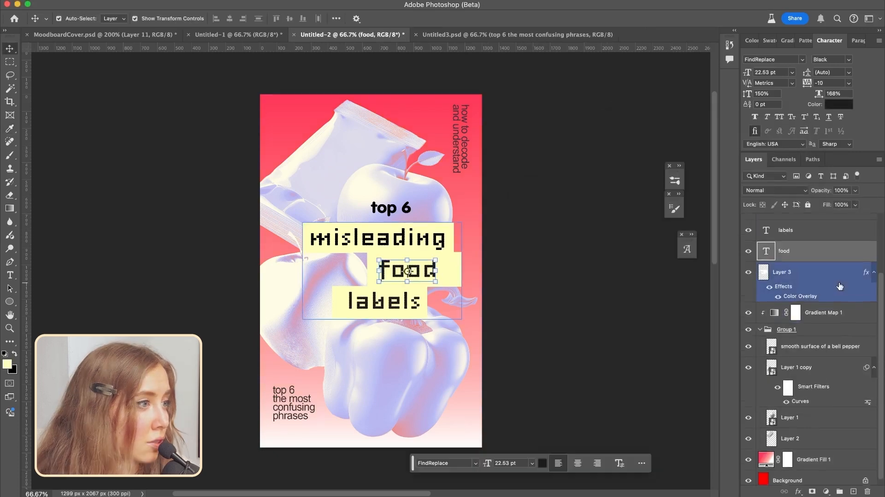
- Move the "misleading" text layer below "top 6" so it sits directly above "labels", and select the three title word layers together
scroll(840, 286, "up", 3)
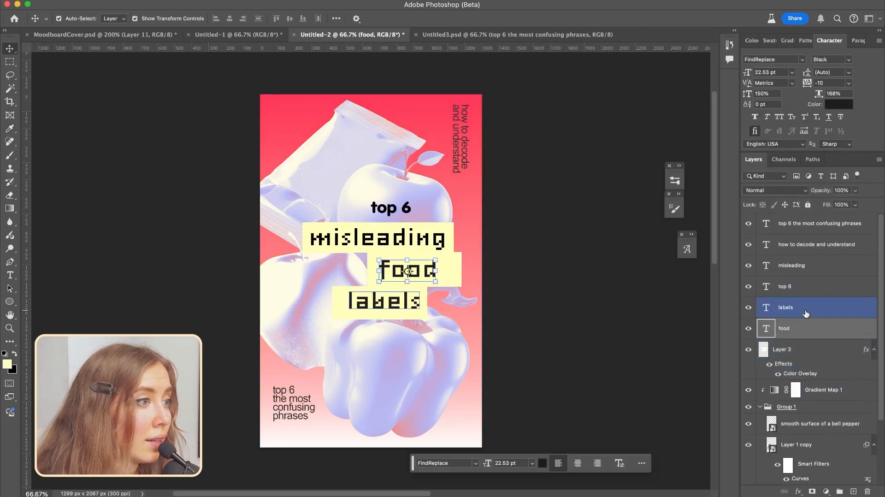
left_click(809, 308, "shift")
left_click_drag(813, 268, 812, 295)
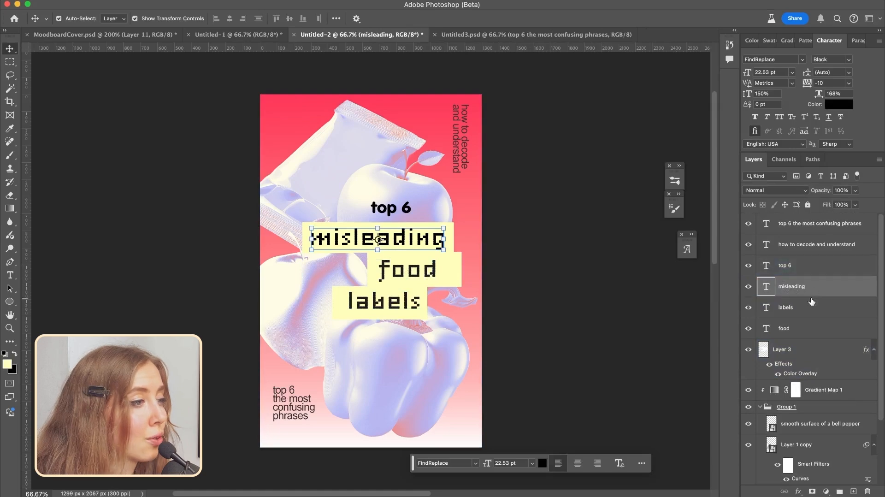
left_click(813, 308, "shift")
left_click(812, 327)
left_click(818, 305)
left_click(812, 286, "shift")
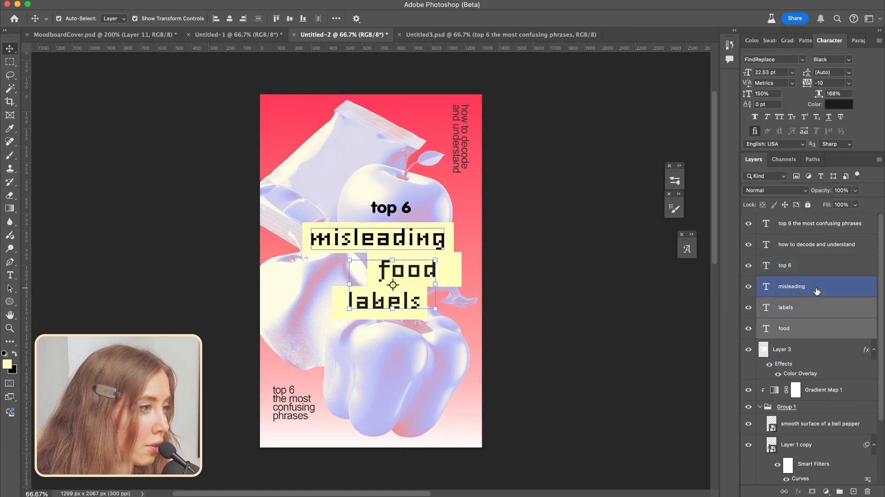
- Set the title words "food" and "labels" in a heavy narrow italic style of the Obviously font
left_click(804, 57)
scroll(785, 356, "down", 15)
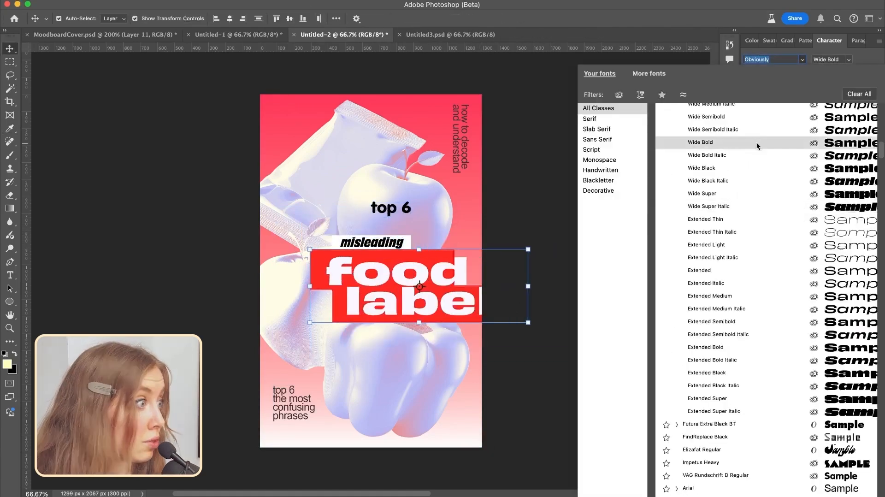
scroll(757, 142, "up", 10)
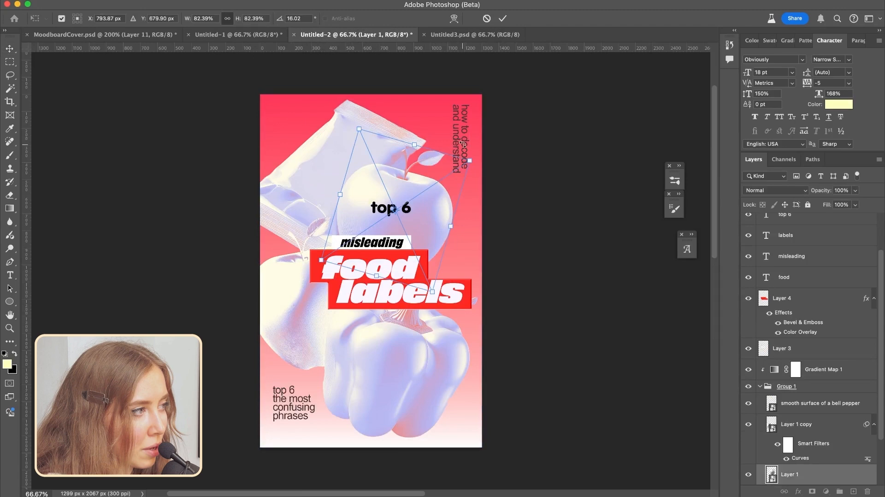
- Transform the upper apple to 75.87% at -20.19° and the fruit at the cover's left edge to 88.69% at 11.93°
left_click_drag(440, 113, 424, 101)
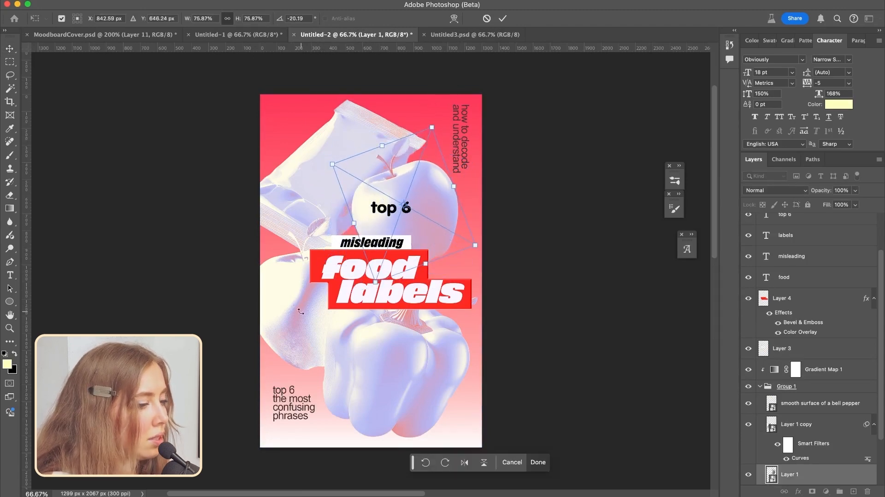
key("Return")
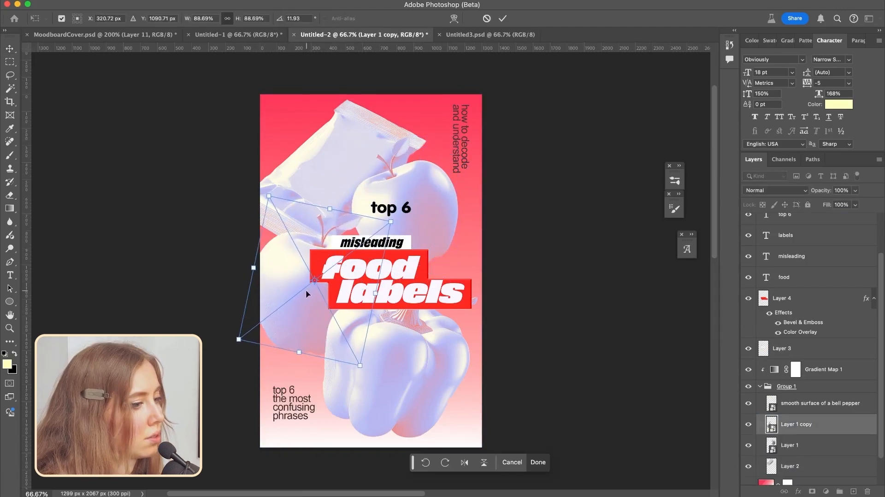
key("Return")
- Add contrast to the upper apple with Curves: darken the shadows, lift the highlights and set the white point's input to 188
left_click(432, 208)
key("super+m")
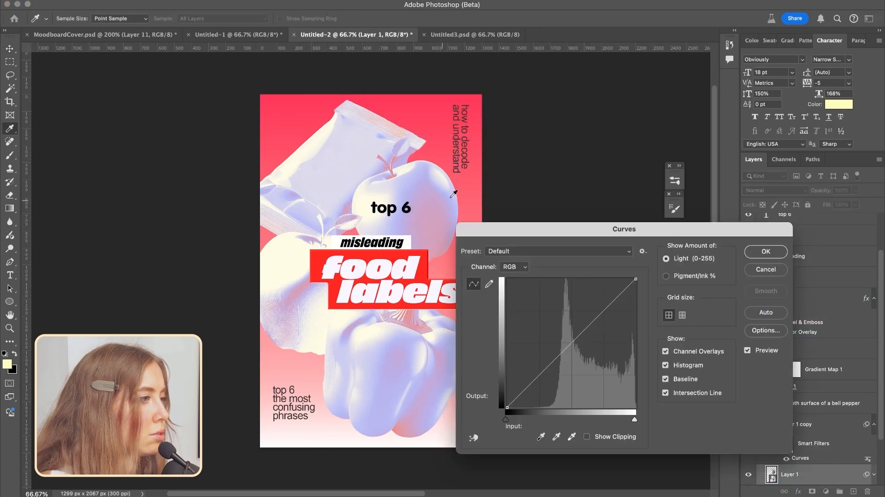
left_click_drag(635, 279, 621, 279)
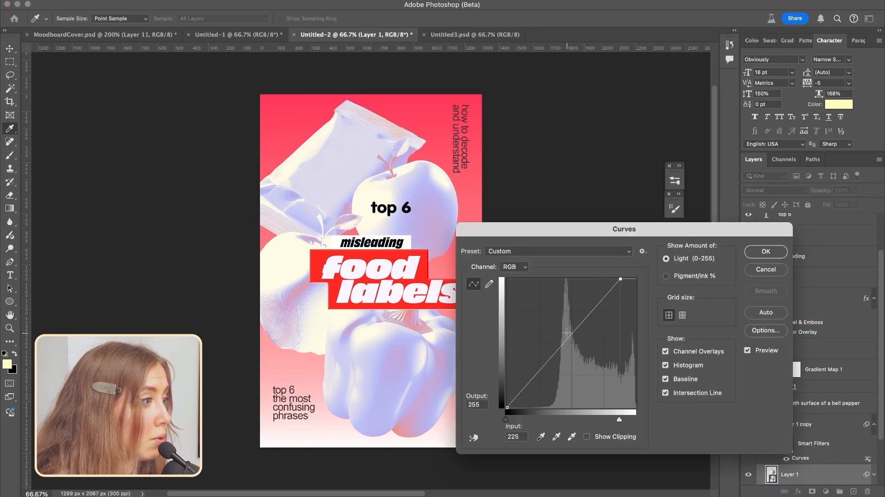
left_click_drag(543, 366, 556, 380)
left_click_drag(592, 323, 588, 315)
left_click_drag(620, 279, 602, 275)
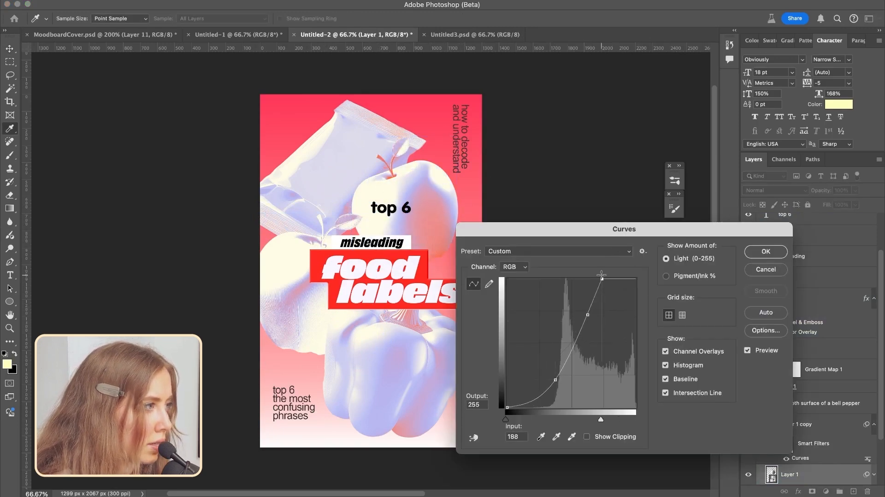
left_click(766, 252)
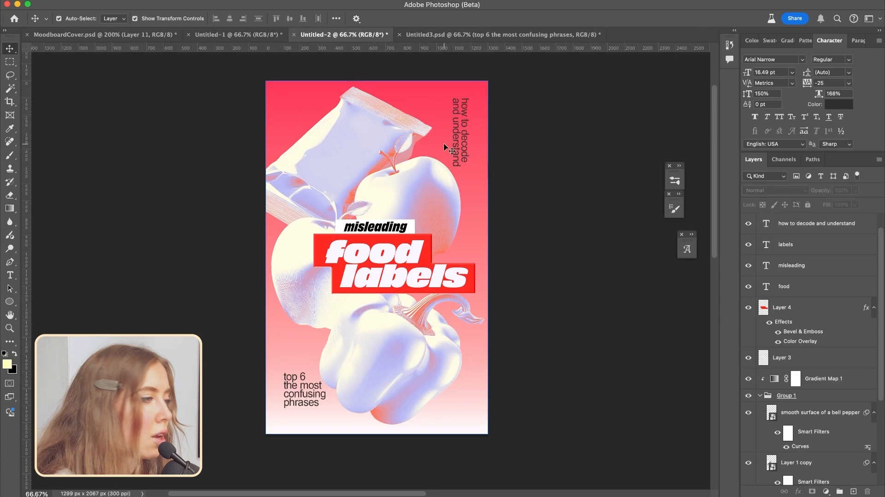
- Nudge the vertical "how to decode and understand" caption about 10 px right and 5 px up
left_click(460, 147)
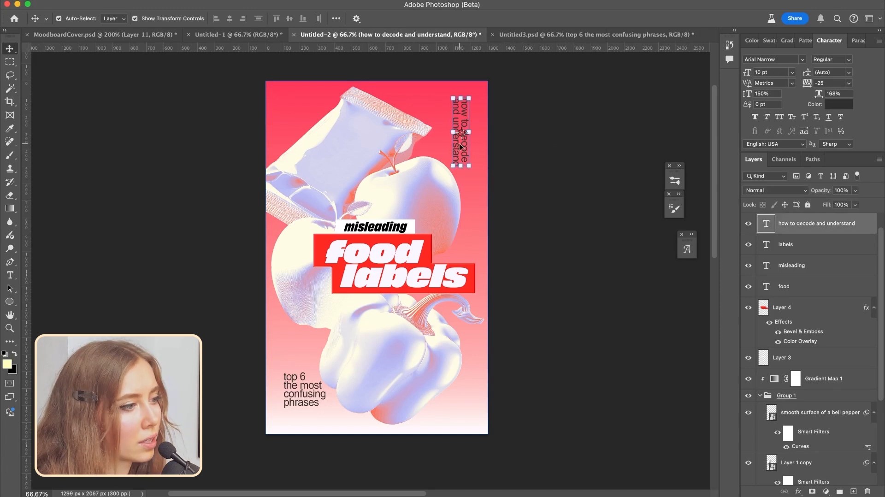
key("shift+Right")
key("Up")
key("Up")
key("Up")
key("Up")
key("Up")
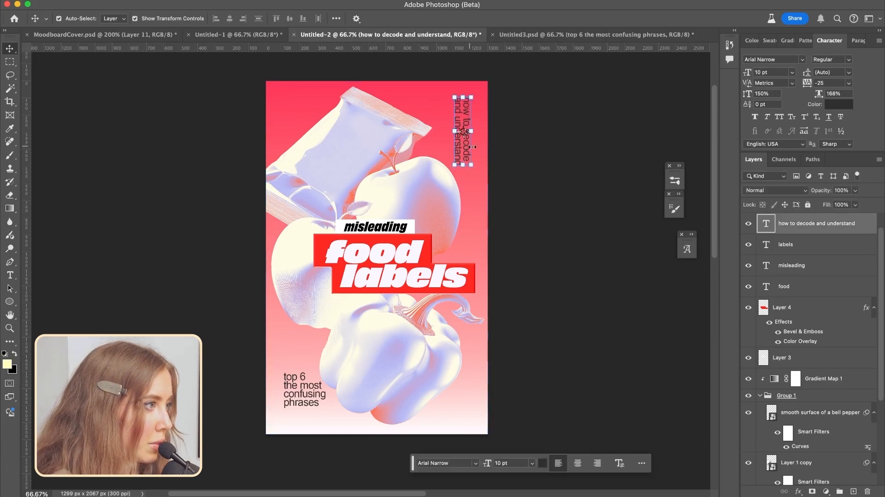
- Shift the "top 6 the most confusing phrases" caption slightly down and toward the cover's left edge
left_click_drag(303, 385, 300, 390)
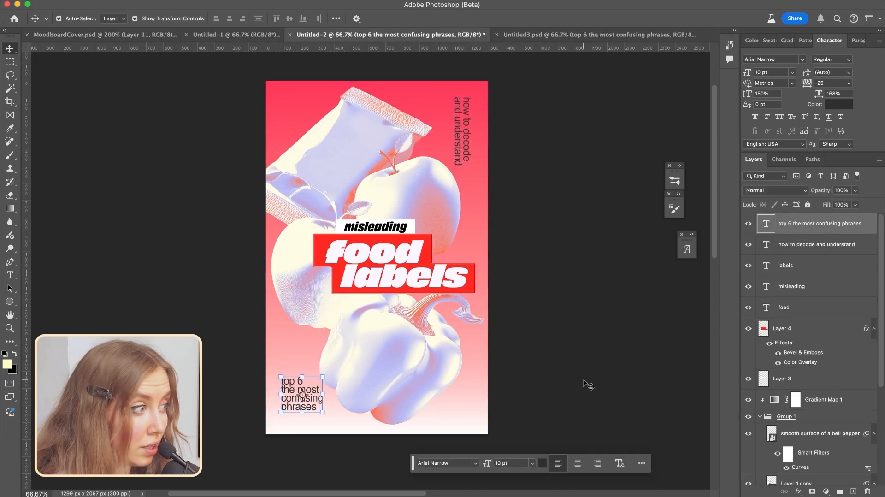
left_click(583, 378)
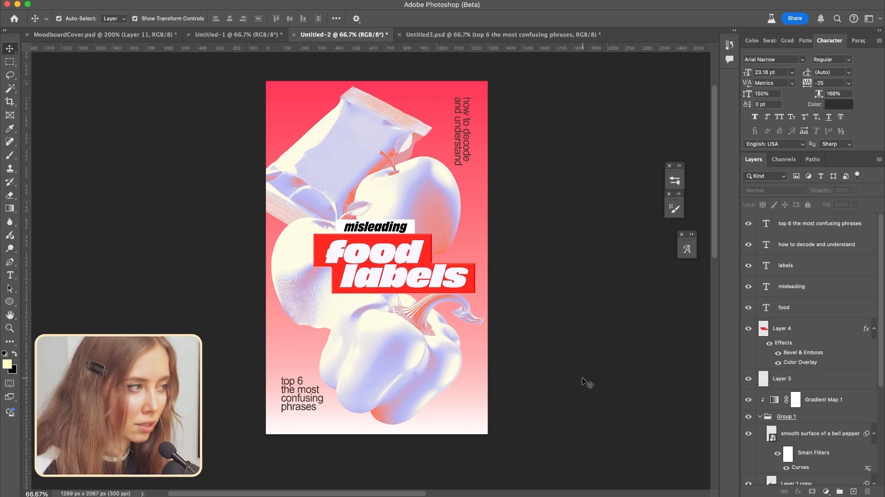
key("b")
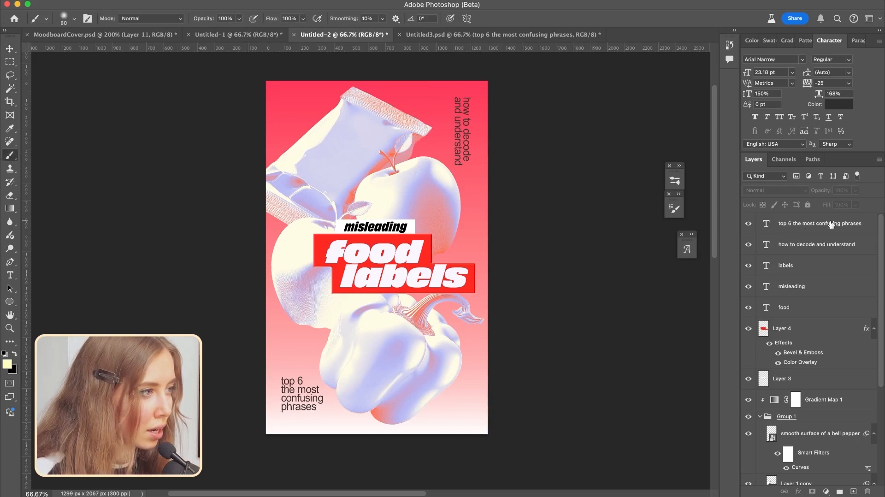
- On a new layer, handwrite "GLUTEN FREE" in black with a 15 px brush on the wrapper and ring it with an oval
key("super+shift+alt+n")
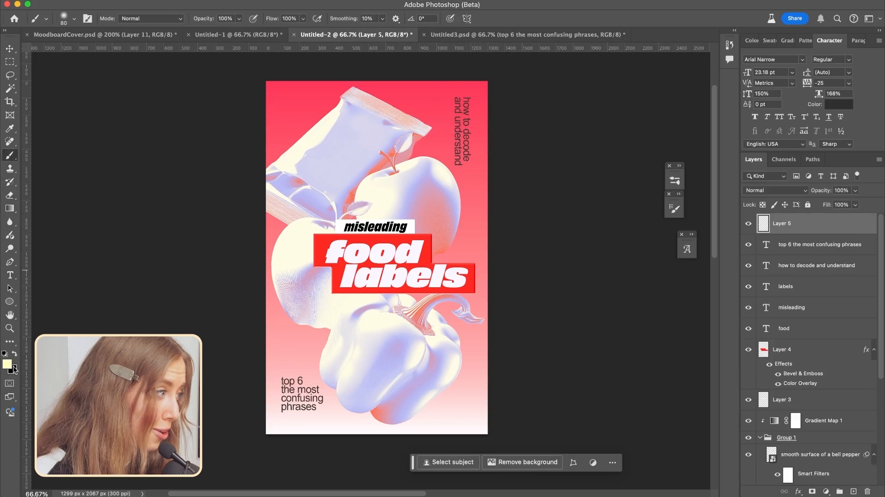
key("super+plus")
key("super+plus")
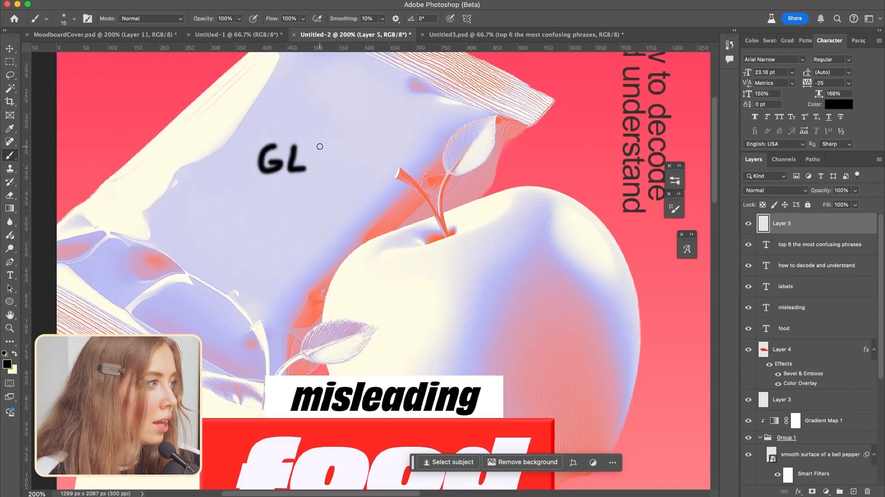
mouse_move(314, 148)
left_mouse_down()
mouse_move(334, 165)
mouse_move(372, 145)
mouse_move(355, 165)
mouse_move(394, 140)
left_mouse_up()
mouse_move(400, 162)
left_mouse_down()
mouse_move(419, 157)
mouse_move(427, 139)
left_mouse_up()
mouse_move(287, 184)
left_mouse_down()
mouse_move(287, 204)
mouse_move(310, 183)
left_mouse_up()
left_click_drag(291, 196, 310, 194)
mouse_move(319, 184)
left_mouse_down()
mouse_move(343, 180)
mouse_move(376, 184)
mouse_move(367, 177)
mouse_move(387, 176)
left_mouse_up()
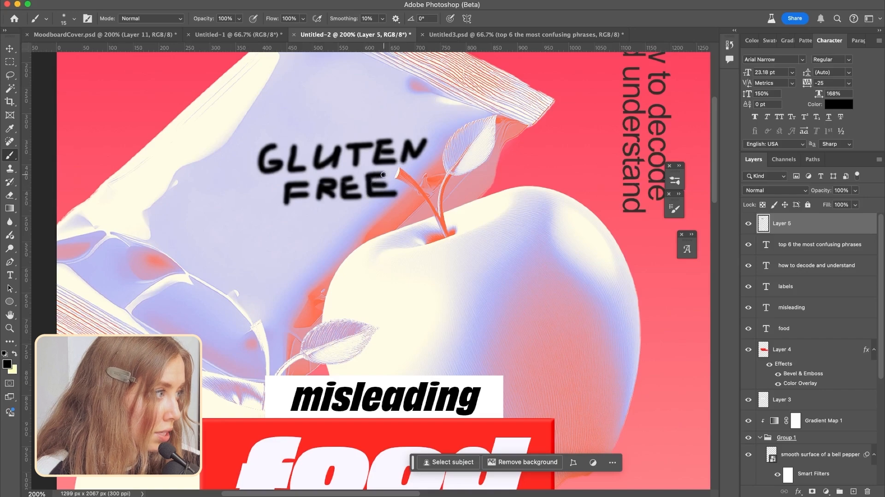
mouse_move(338, 111)
left_mouse_down()
mouse_move(236, 199)
mouse_move(317, 223)
mouse_move(407, 210)
mouse_move(446, 128)
mouse_move(356, 108)
mouse_move(309, 110)
left_mouse_up()
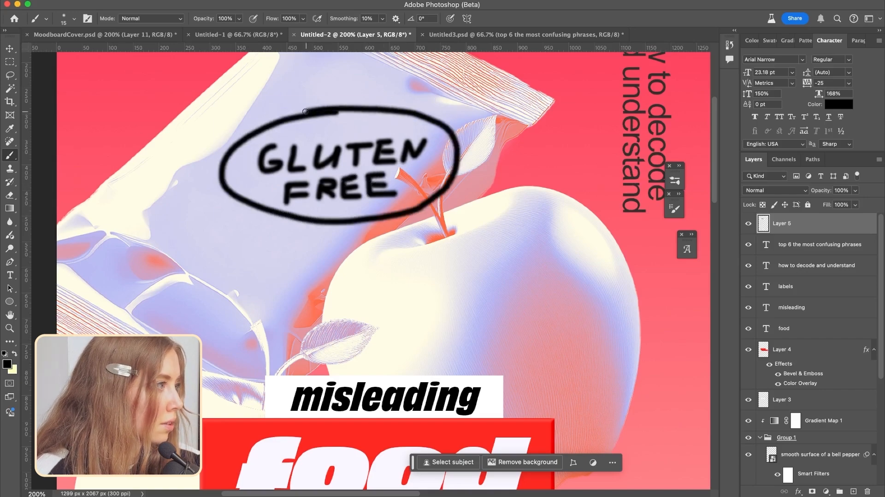
- Duplicate the GLUTEN FREE badge onto the upper apple, scaled to 87.29% and rotated 12.16°
key("v")
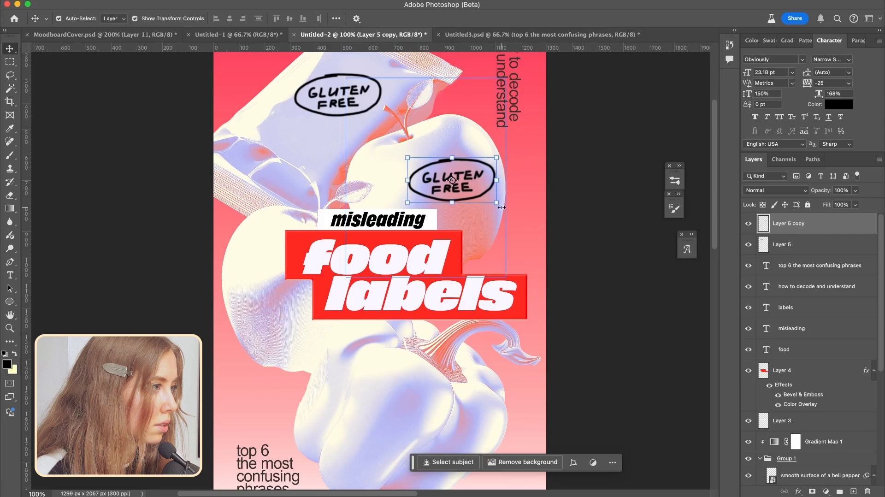
key("ctrl+t")
left_click_drag(516, 193, 558, 182)
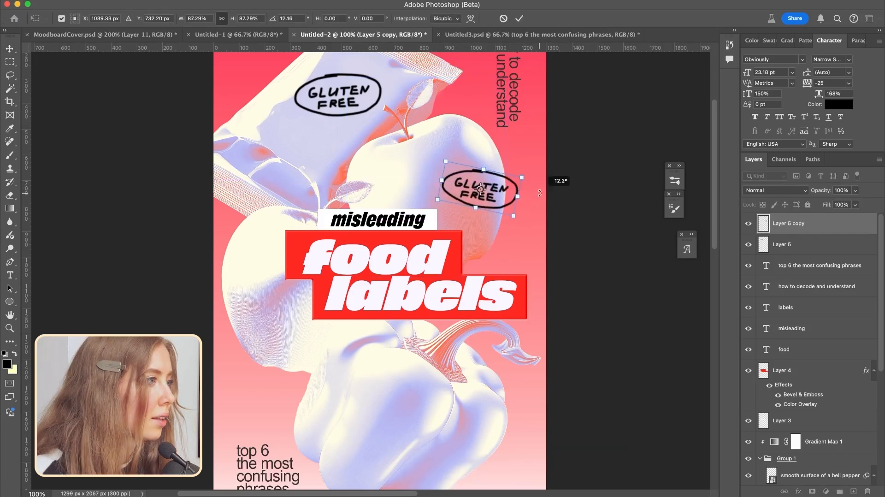
left_click_drag(497, 200, 492, 203)
key("Return")
left_click(579, 195)
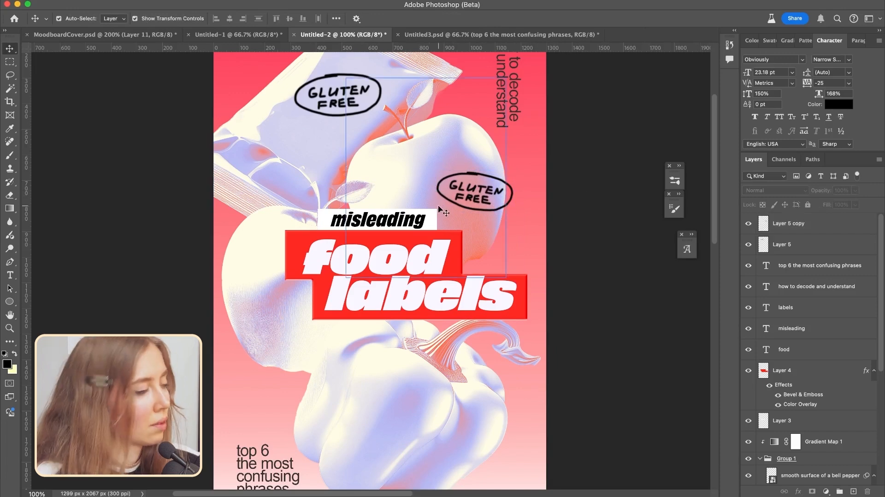
- Tilt the wrapper's GLUTEN FREE badge slightly counterclockwise and shift it toward the cover's left edge
scroll(469, 188, "up", 3)
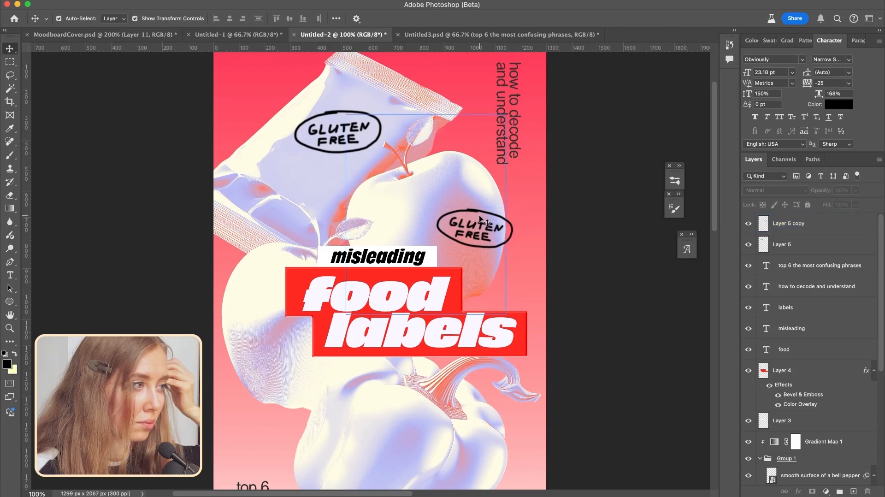
left_click_drag(379, 142, 372, 166)
left_click_drag(356, 155, 365, 142)
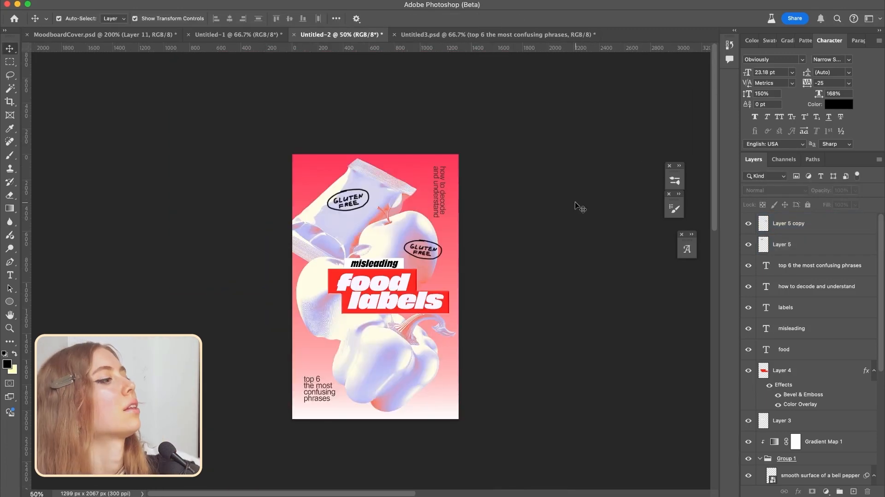
- Reposition the badge on the upper apple and rotate it by -11.86°
key("super+plus")
key("super+plus")
mouse_move(490, 239)
left_mouse_down()
mouse_move(477, 227)
mouse_move(499, 231)
left_mouse_up()
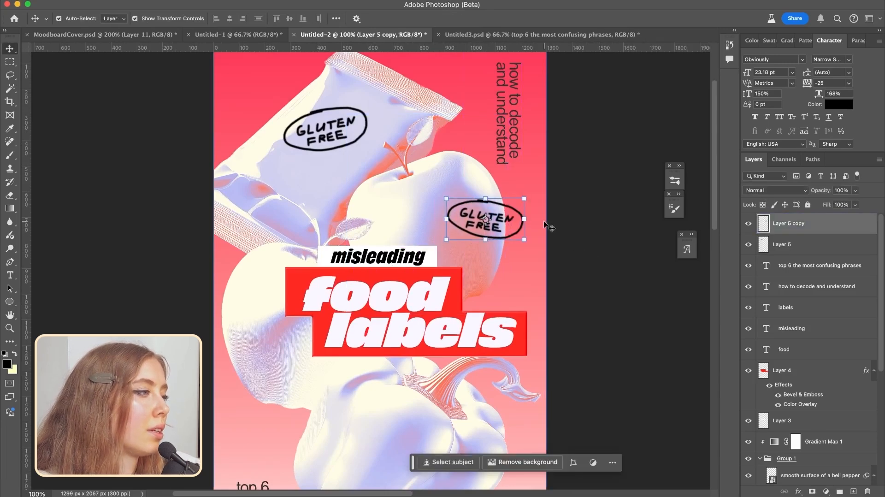
scroll(547, 227, "down", 2)
left_click_drag(541, 164, 535, 150)
mouse_move(504, 179)
left_mouse_down()
mouse_move(487, 175)
mouse_move(498, 170)
left_mouse_up()
key("super+minus")
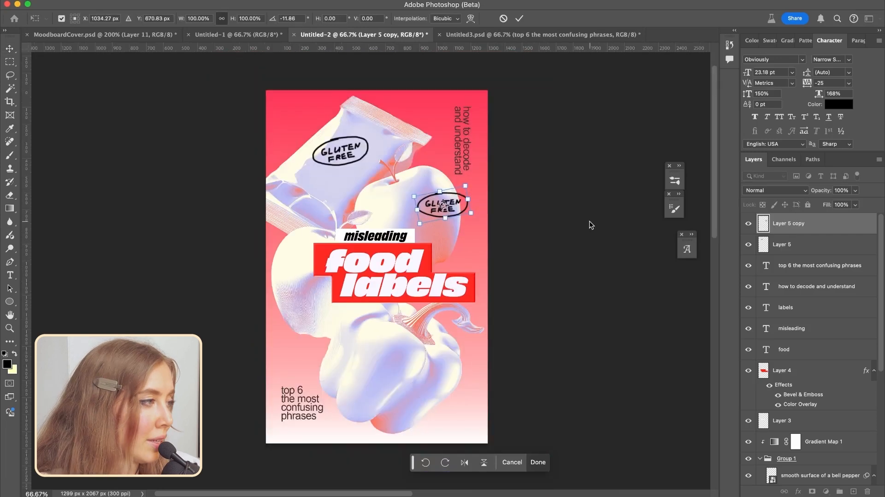
key("Return")
key("super+minus")
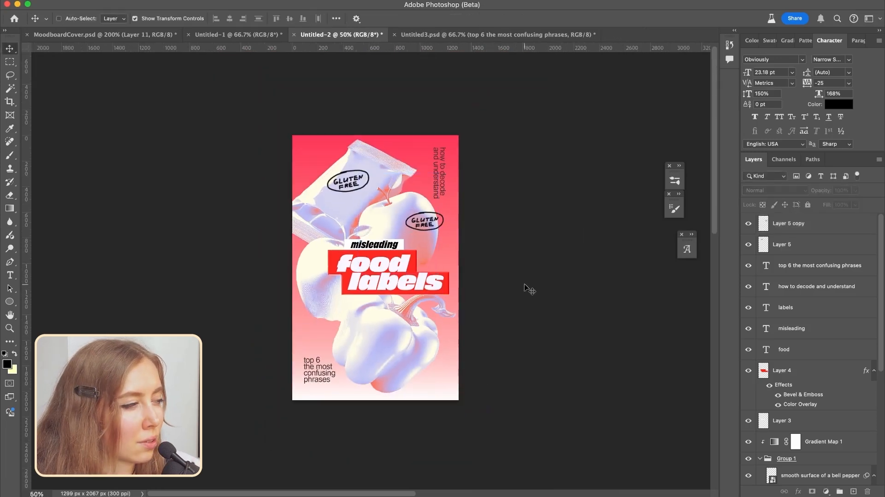
- Duplicate the wrapper's GLUTEN FREE badge onto the bell pepper and tilt the copy clockwise
key("super+plus")
left_click_drag(341, 152, 360, 366)
left_click_drag(363, 362, 394, 366)
key("super+z")
left_click(498, 350, "super")
left_click_drag(365, 357, 402, 354)
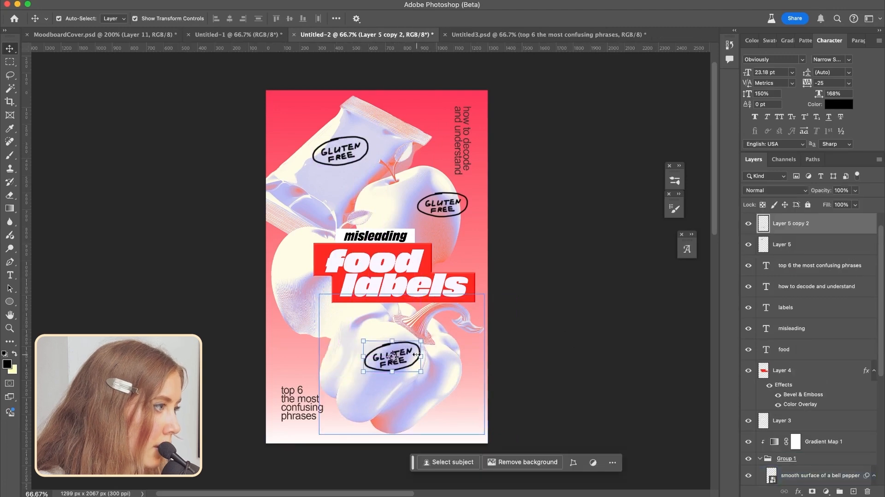
left_click(580, 299, "super")
key("super+minus")
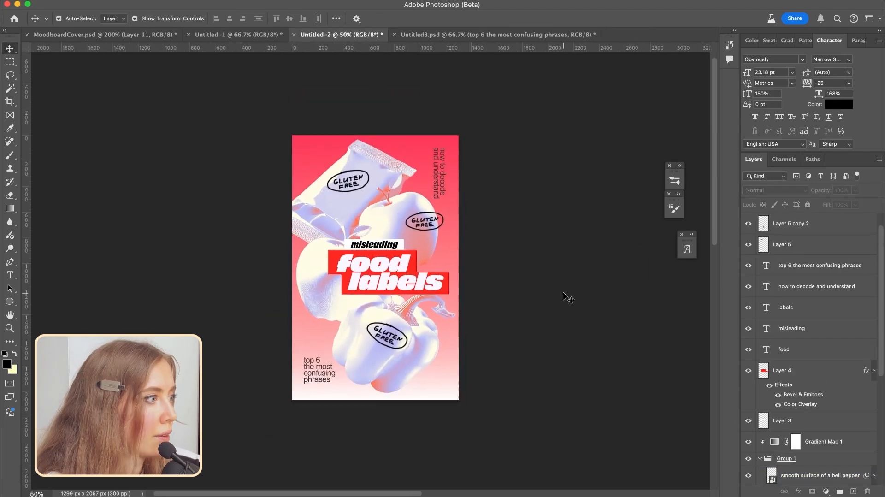
- Tilt the upper apple's badge clockwise across the fruit's edge and ready the Eraser to remove its lettering
key("super+plus")
key("super+plus")
left_click(366, 104, "super")
left_click_drag(345, 95, 496, 181)
key("super+plus")
key("super+plus")
key("super+plus")
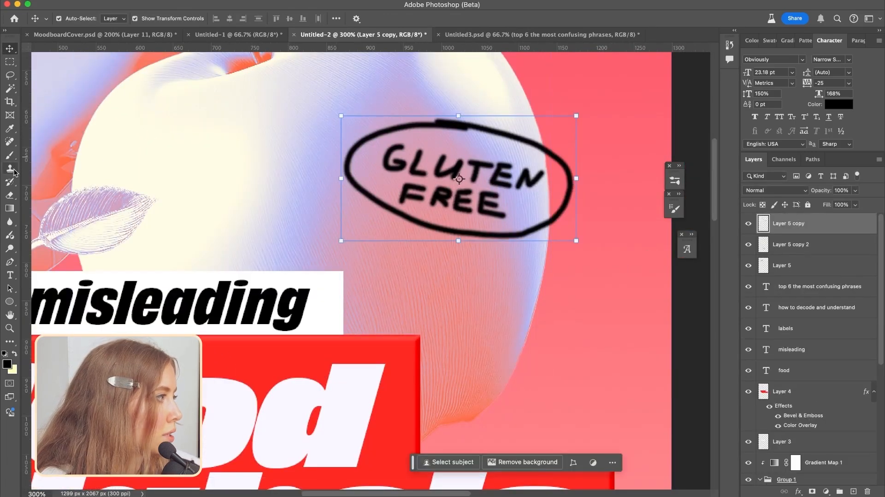
left_click(10, 195)
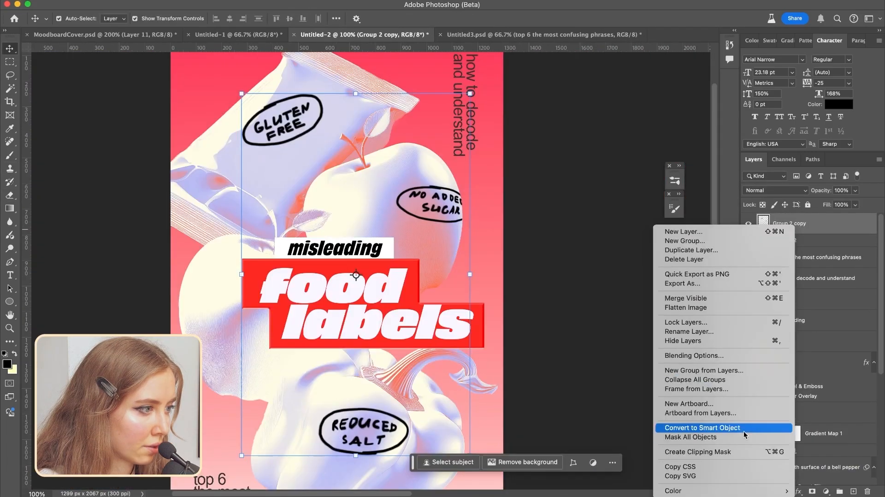
- Convert the duplicated badge group to a smart object and hide the original Group 2
left_click(745, 432)
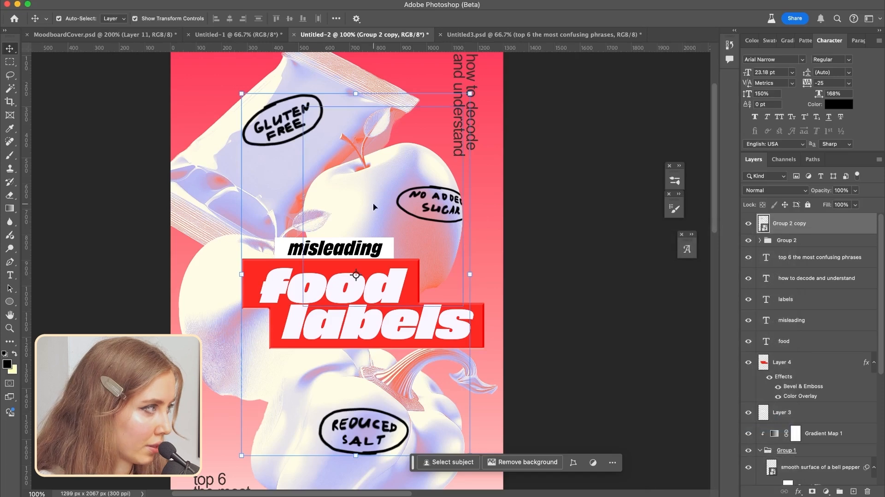
scroll(374, 205, "left", 3)
left_click(750, 240)
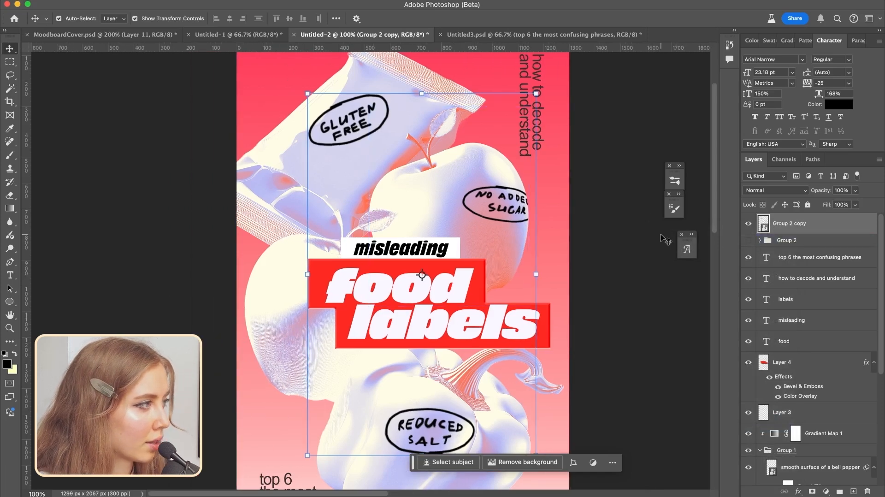
- Apply a Field Blur to the badge smart object with pins on and beside the badges, setting the pin above GLUTEN FREE to 8 px
key("super+minus")
key("super+minus")
key("super+plus")
key("super+plus")
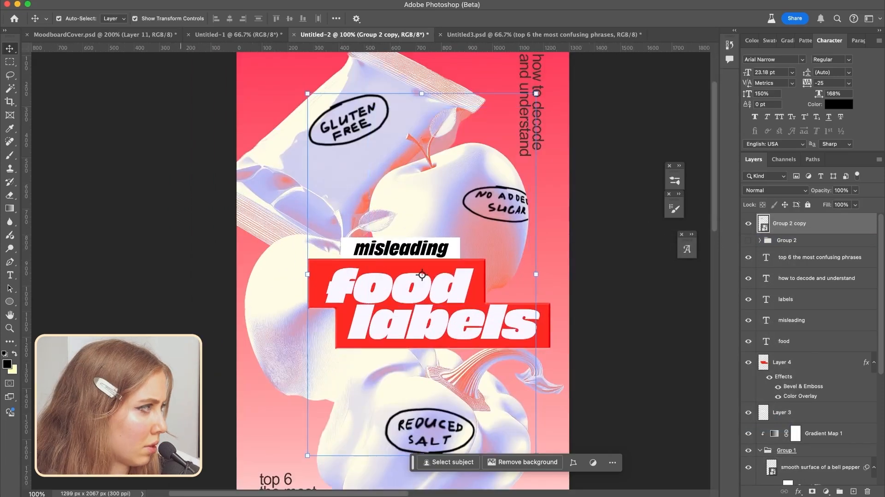
left_click(255, 1)
mouse_move(339, 135)
left_click(412, 134)
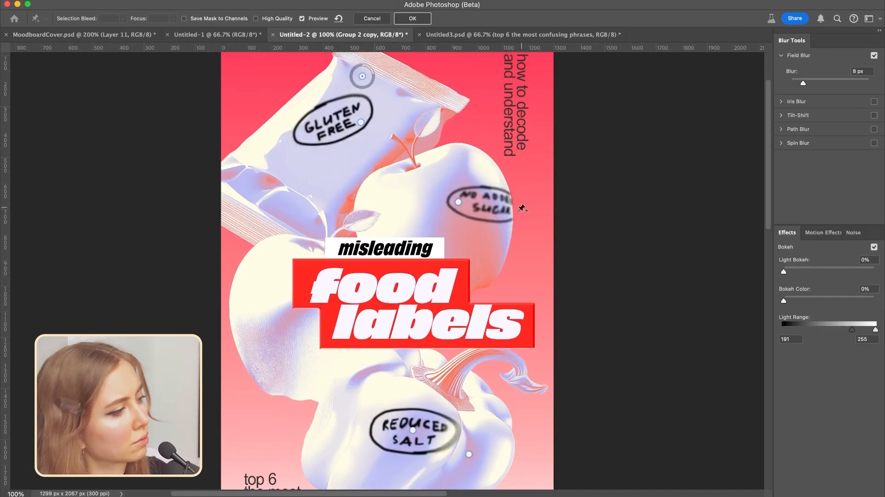
key("super+minus")
key("super+minus")
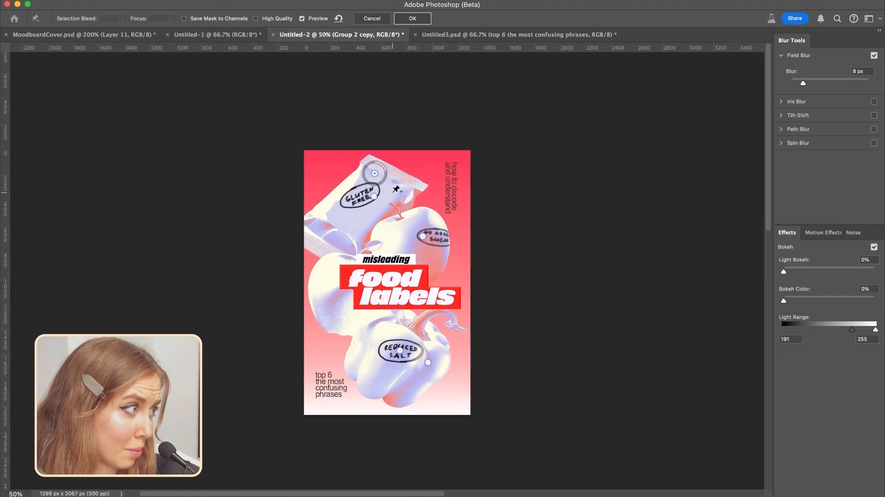
key("super+plus")
scroll(371, 172, "up", 2)
key("Return")
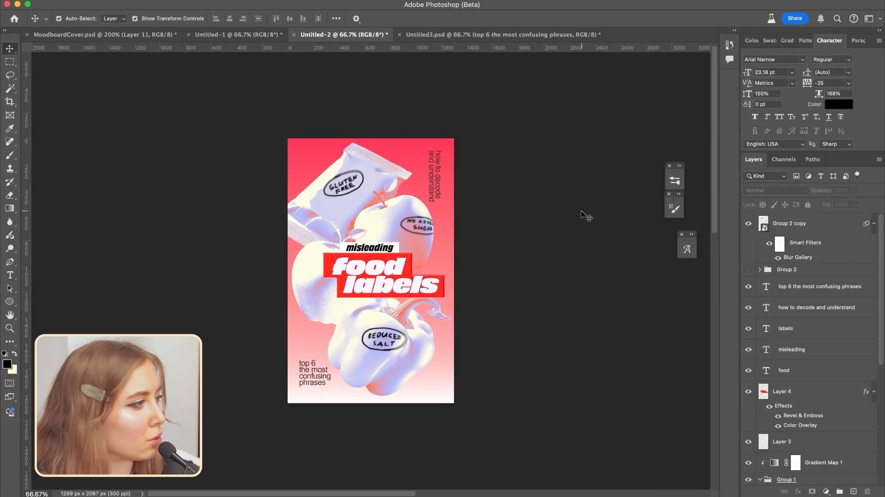
- Add a new layer beneath the blurred badges and prepare an enlarged pale-yellow brush for painting behind them
key("super+1")
left_click(832, 274)
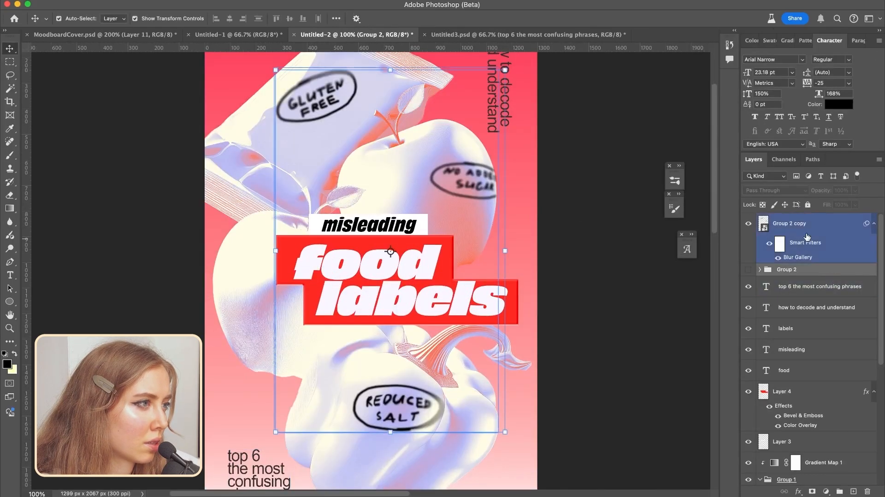
left_click(853, 492)
left_click(10, 155)
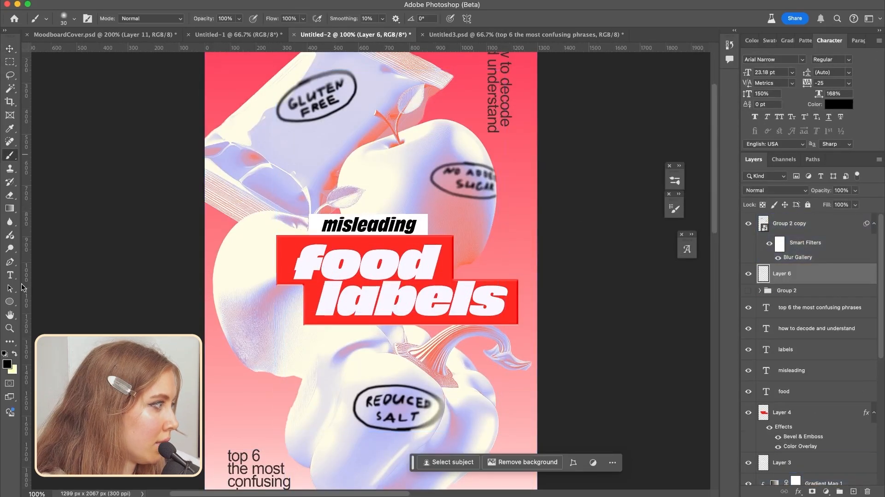
left_click(15, 354)
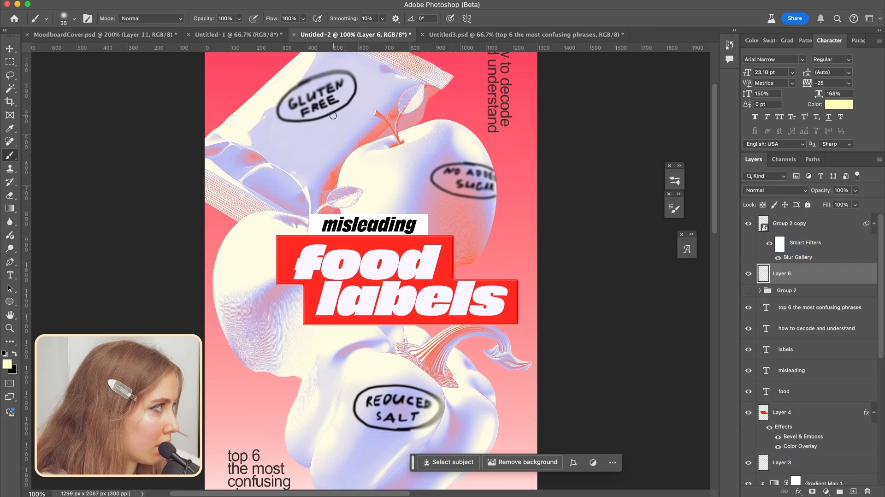
key("bracketright")
key("bracketright")
key("bracketright")
key("bracketright")
key("bracketright")
key("bracketright")
key("bracketright")
key("bracketright")
key("super+minus")
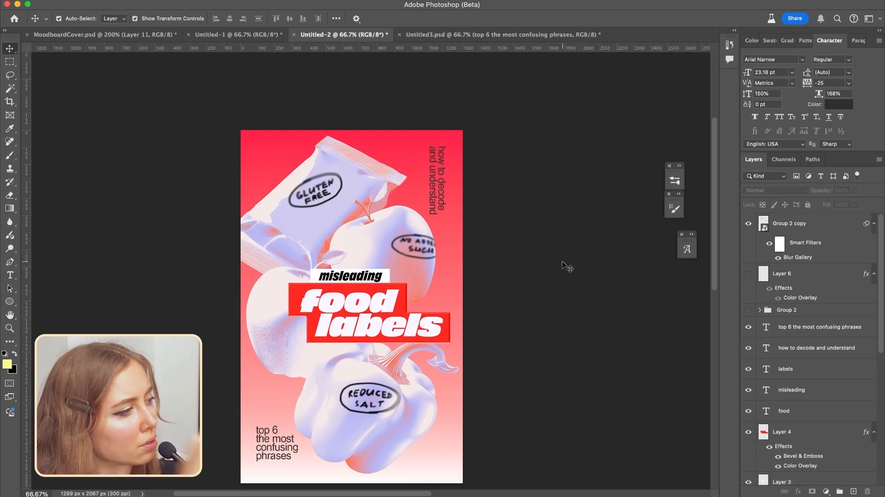
- Fill the empty layer beneath the second badge copy with white using the Paint Bucket
left_click(9, 208)
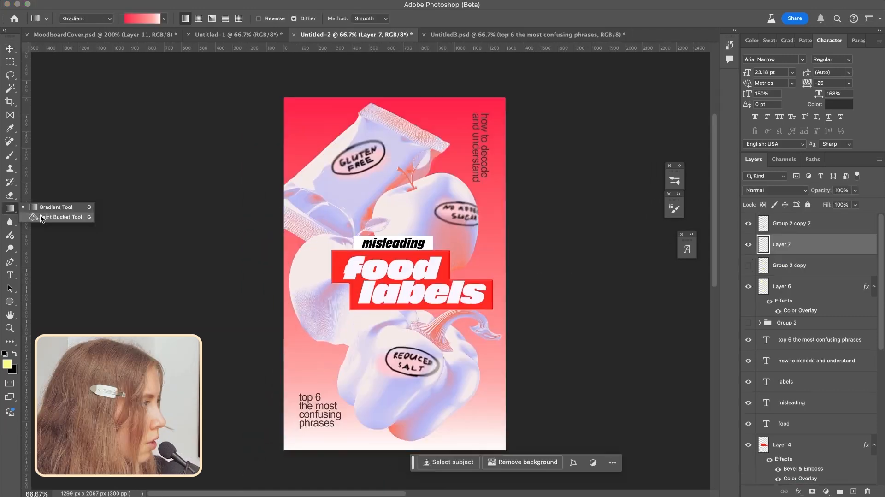
left_click(51, 217)
left_click(14, 354)
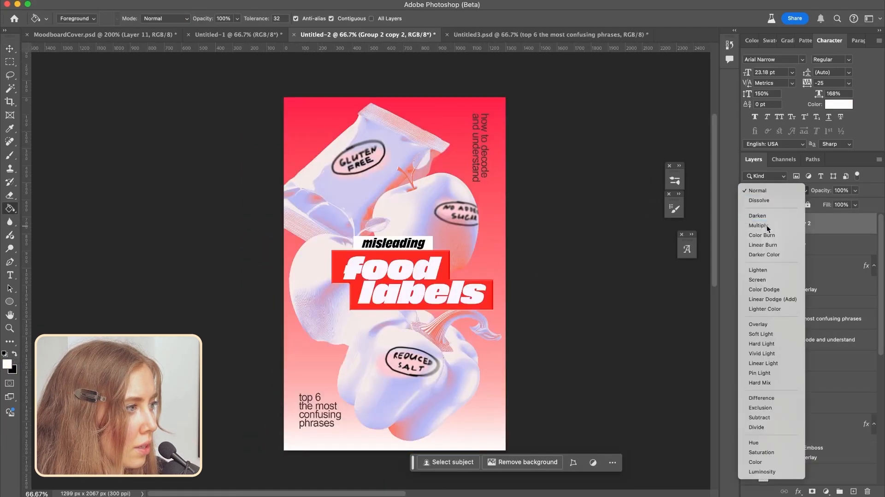
- Set the white-backed badge layer's blend mode to Multiply and convert it to a smart object
left_click(795, 225)
right_click(841, 222)
left_click(759, 422)
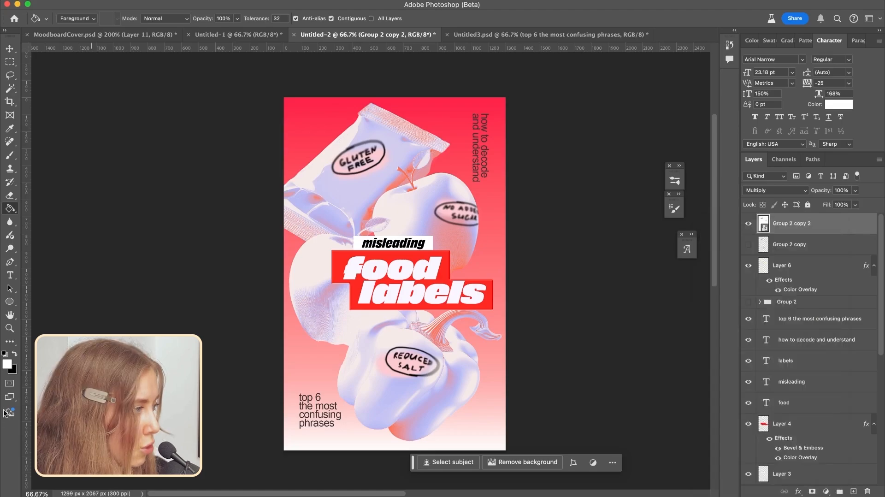
- Apply the Filter Gallery's Graphic Pen and Grain effects to the badge layer with black as foreground, changing the grain type
key("x")
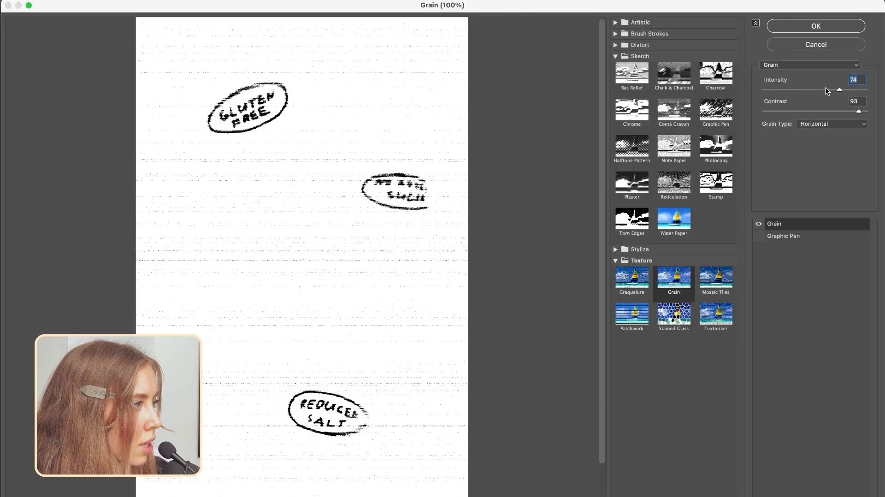
left_click(832, 124)
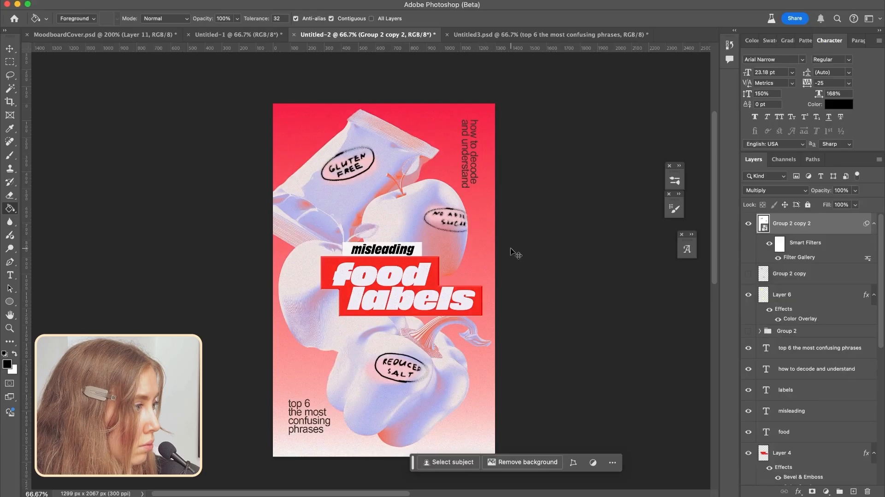
- Lighten the grainy badge layer with Curves by pulling the white point slightly inward, and inspect the texture up close
key("ctrl+m")
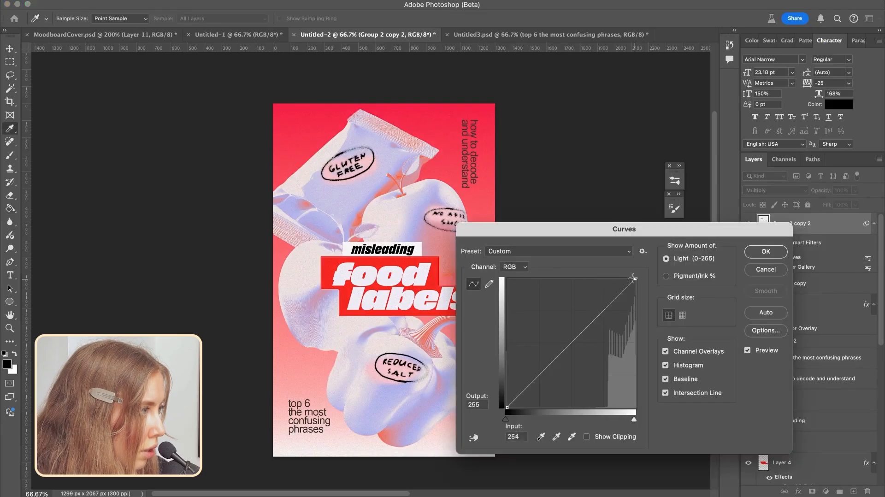
left_click(423, 293)
mouse_move(577, 334)
left_mouse_down()
mouse_move(586, 349)
mouse_move(579, 333)
left_mouse_up()
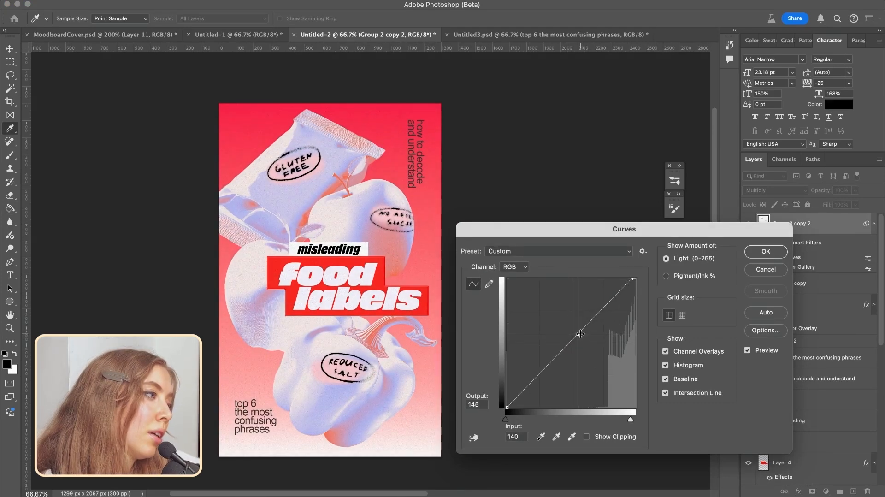
left_click(766, 251)
key("super+equal")
scroll(477, 340, "down", 1)
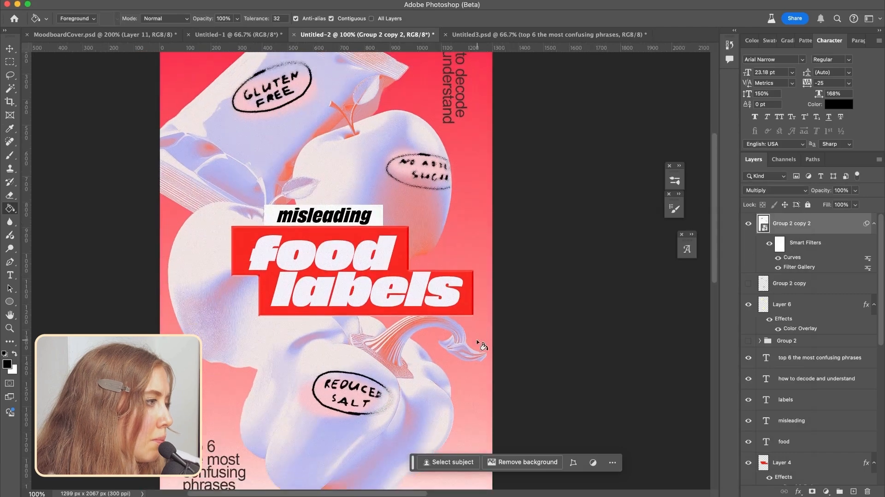
key("super+equal")
key("super+equal")
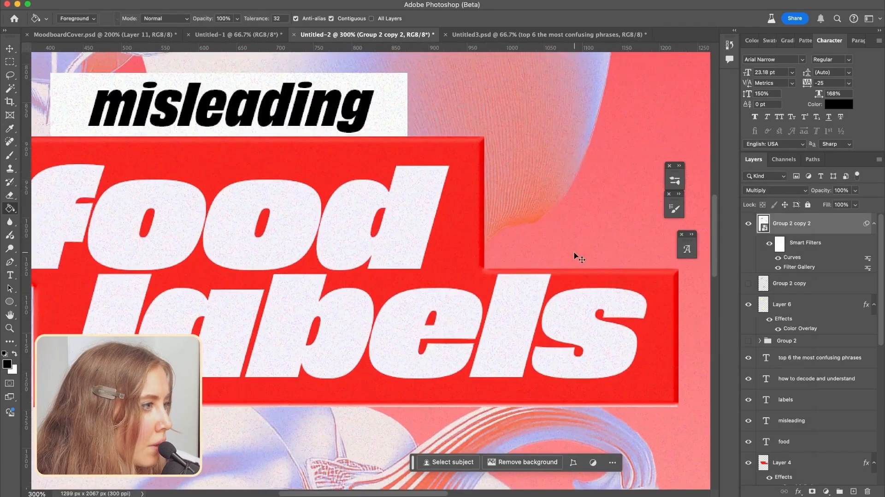
- Add a hide-all layer mask to the grainy badge layer and switch to the Brush tool
key("super+minus")
key("super+minus")
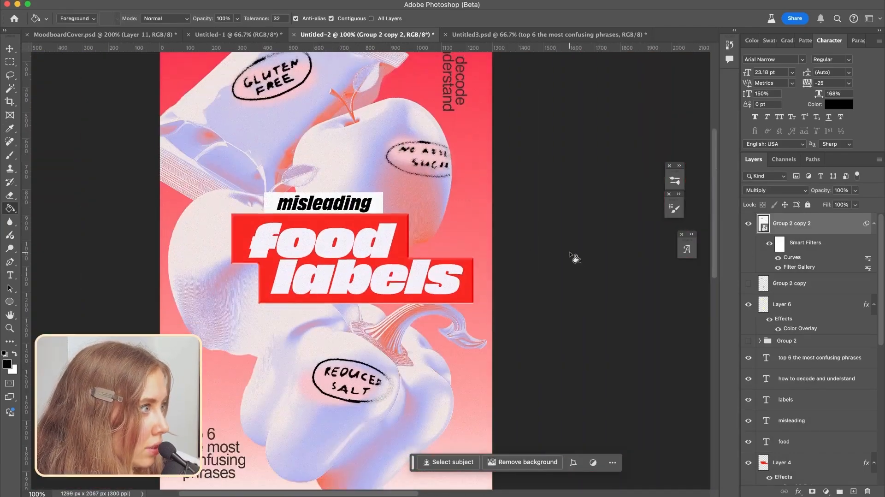
key("super+minus")
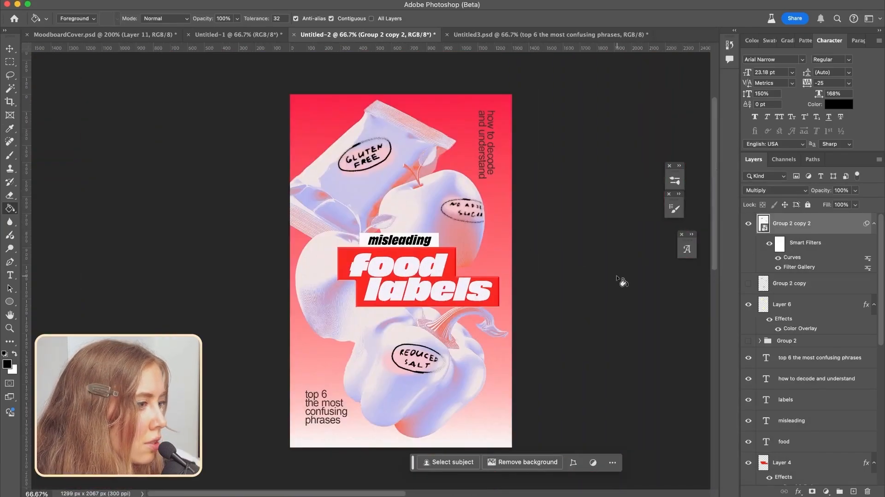
left_click(812, 492, "alt")
key("b")
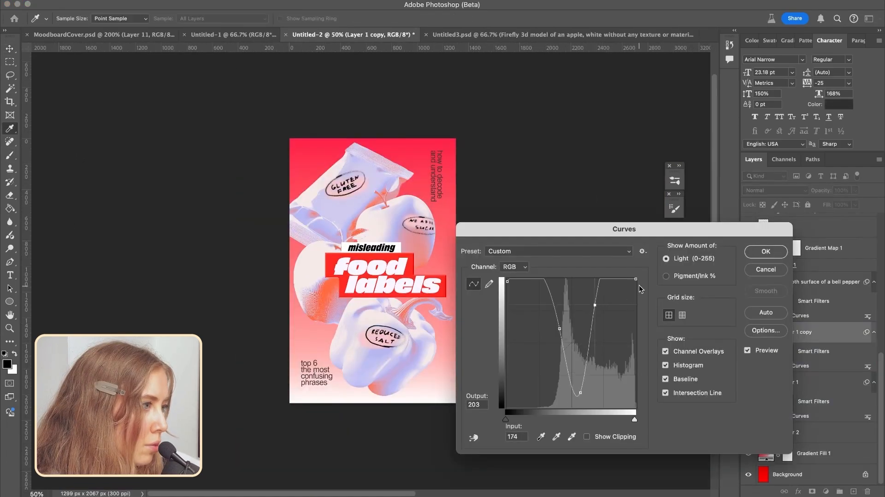
- Reshape the Curves smart filter on Layer 1 copy by lowering the white end point and moving the upper curve point toward the shadows
left_click_drag(635, 290, 636, 353)
left_click_drag(594, 304, 564, 300)
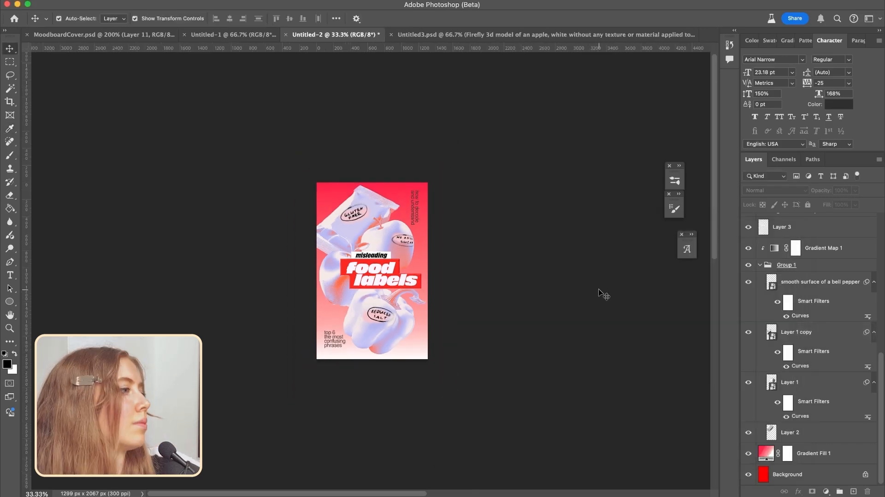
- Zero in on the title's "labels" text layer and close the Properties panel group to give the layer list more room
key("super+equal")
key("super+equal")
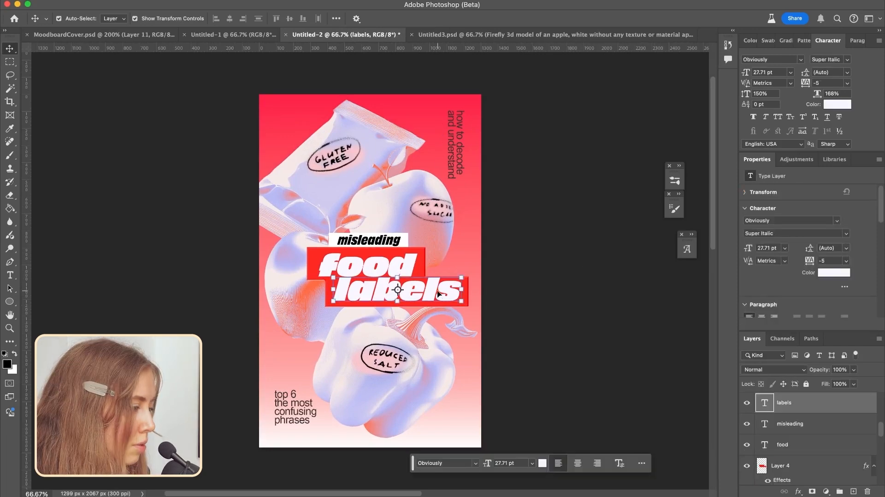
key("super+equal")
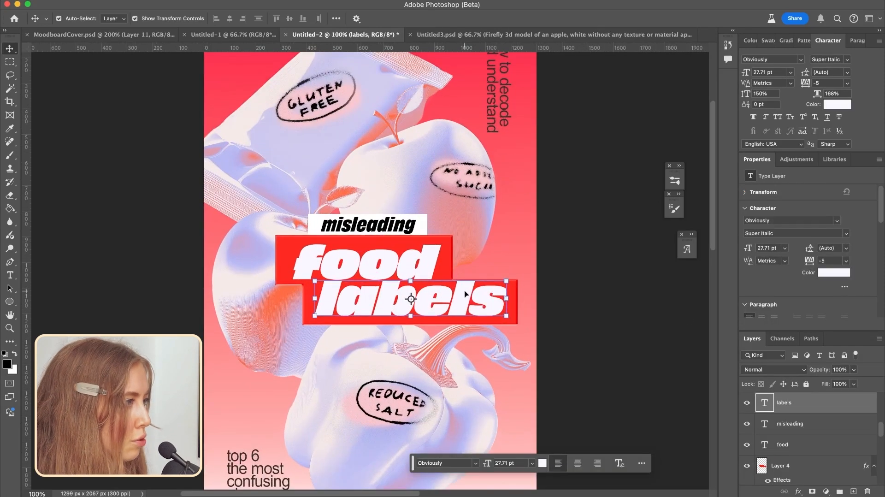
left_click(879, 159)
left_click(843, 191)
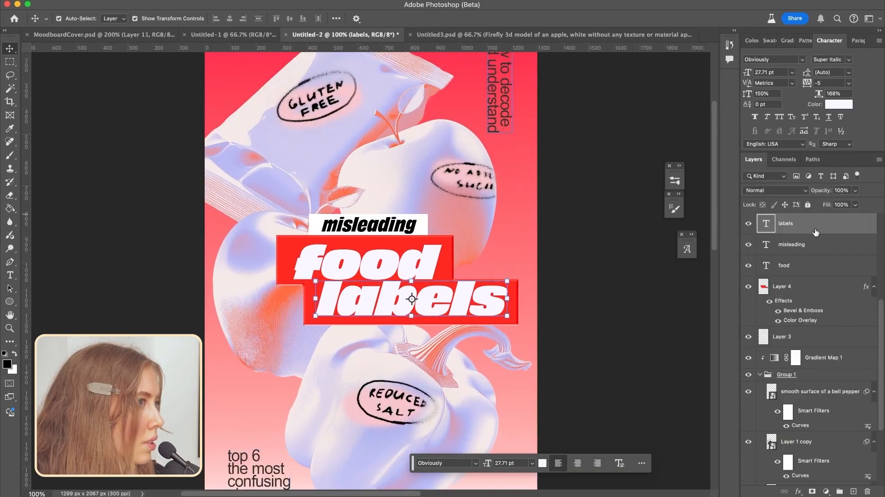
- Apply Bevel & Emboss to the "labels" text layer and copy the effect to the "food" text layer
double_click(821, 223)
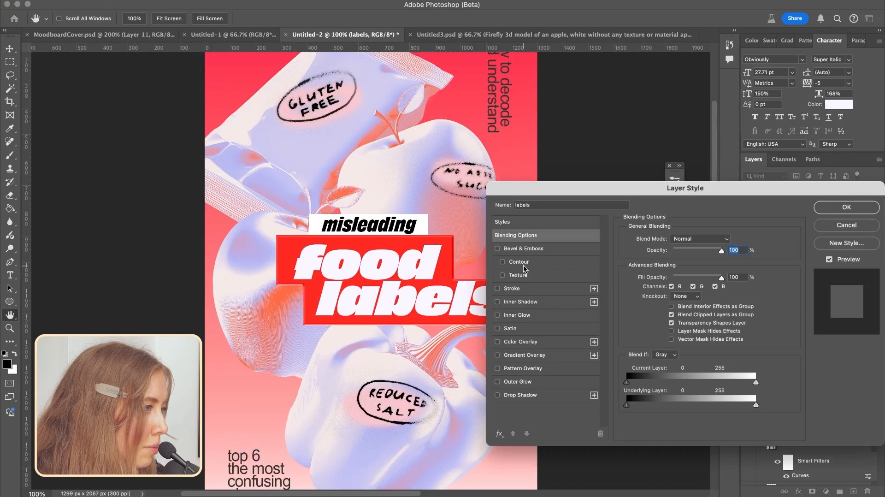
left_click(521, 249)
left_click(846, 207)
left_click(860, 265)
left_click_drag(860, 268, 857, 284)
key("super+minus")
key("super+minus")
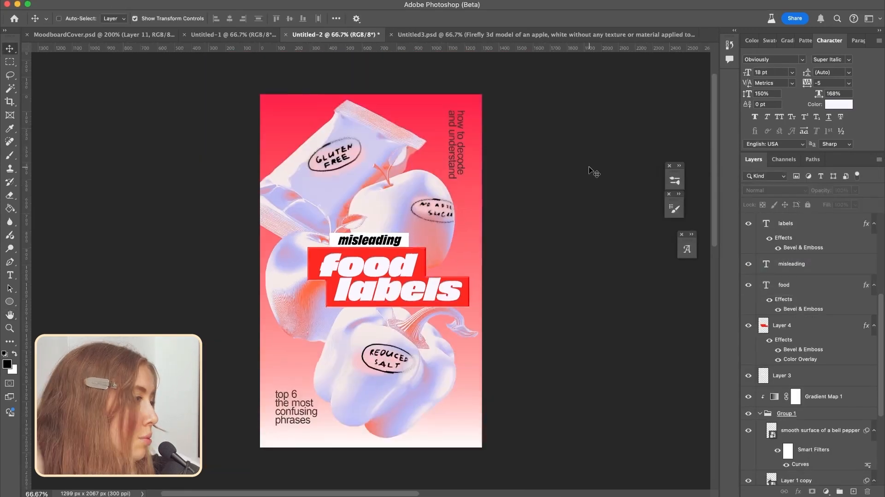
key("super+plus")
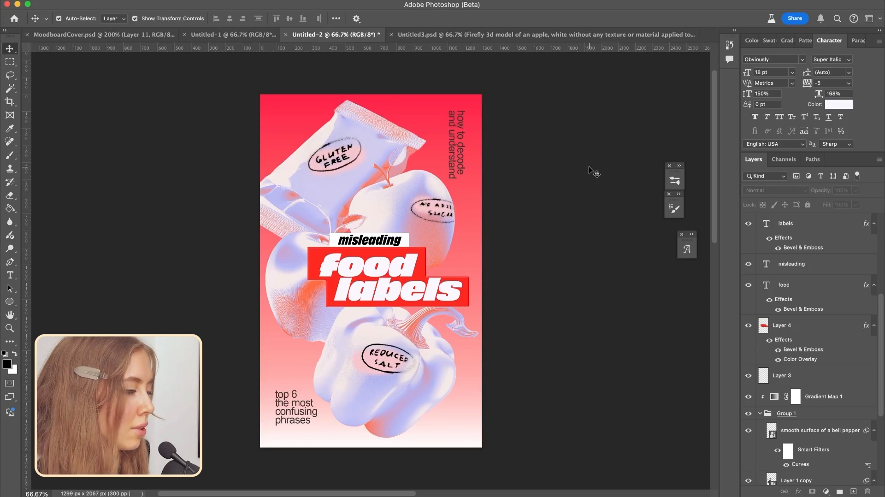